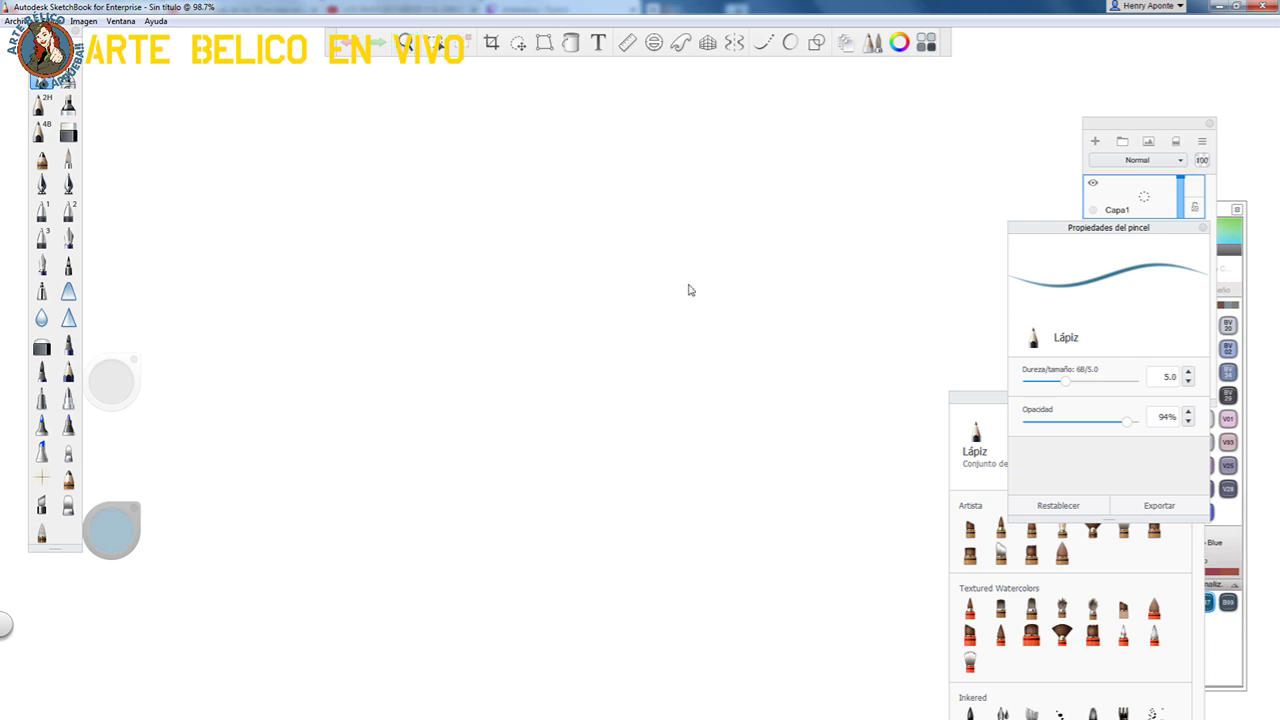
- Set the pencil size to 1.7 and rough in the figure's head, curved spine, ribcage and pelvis
drag(1064, 382, 1039, 388)
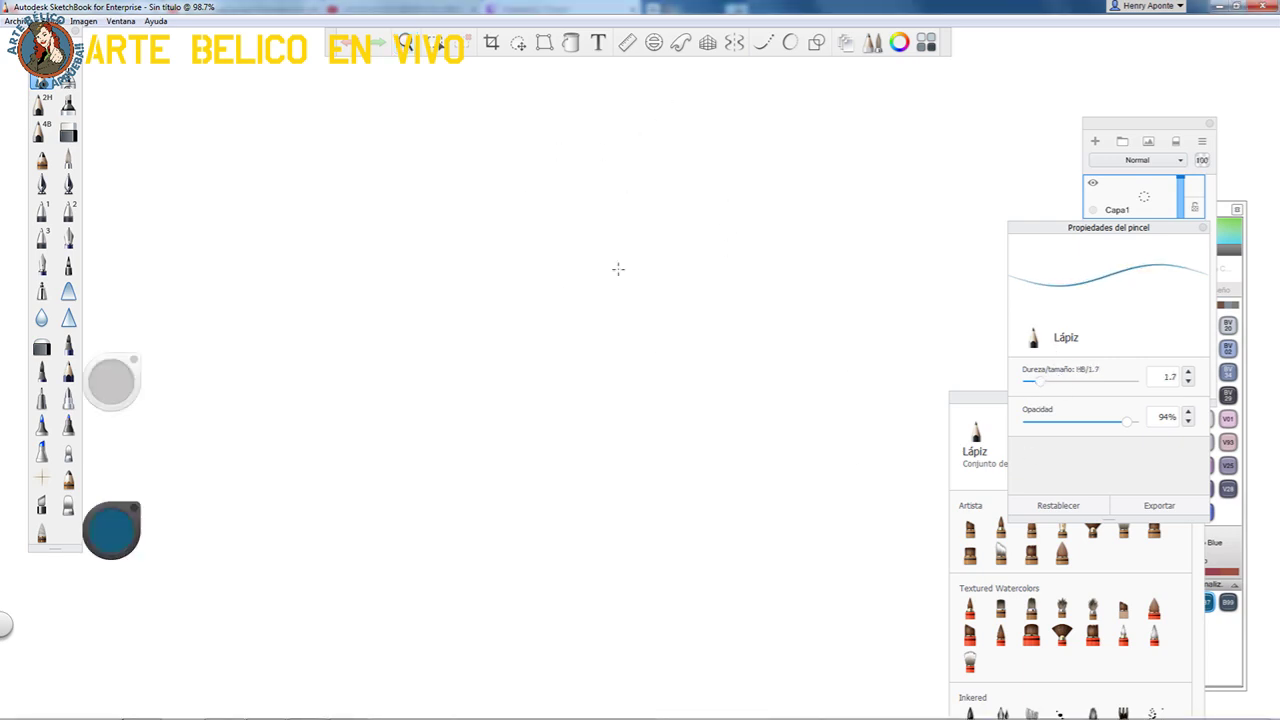
mouse_move(572, 150)
mouse_down()
mouse_move(552, 178)
mouse_move(548, 226)
mouse_move(581, 148)
mouse_move(618, 142)
mouse_move(639, 174)
mouse_move(583, 145)
mouse_move(551, 182)
mouse_move(565, 251)
mouse_move(609, 236)
mouse_move(640, 190)
mouse_move(599, 140)
mouse_move(555, 203)
mouse_move(593, 173)
mouse_move(607, 222)
mouse_up()
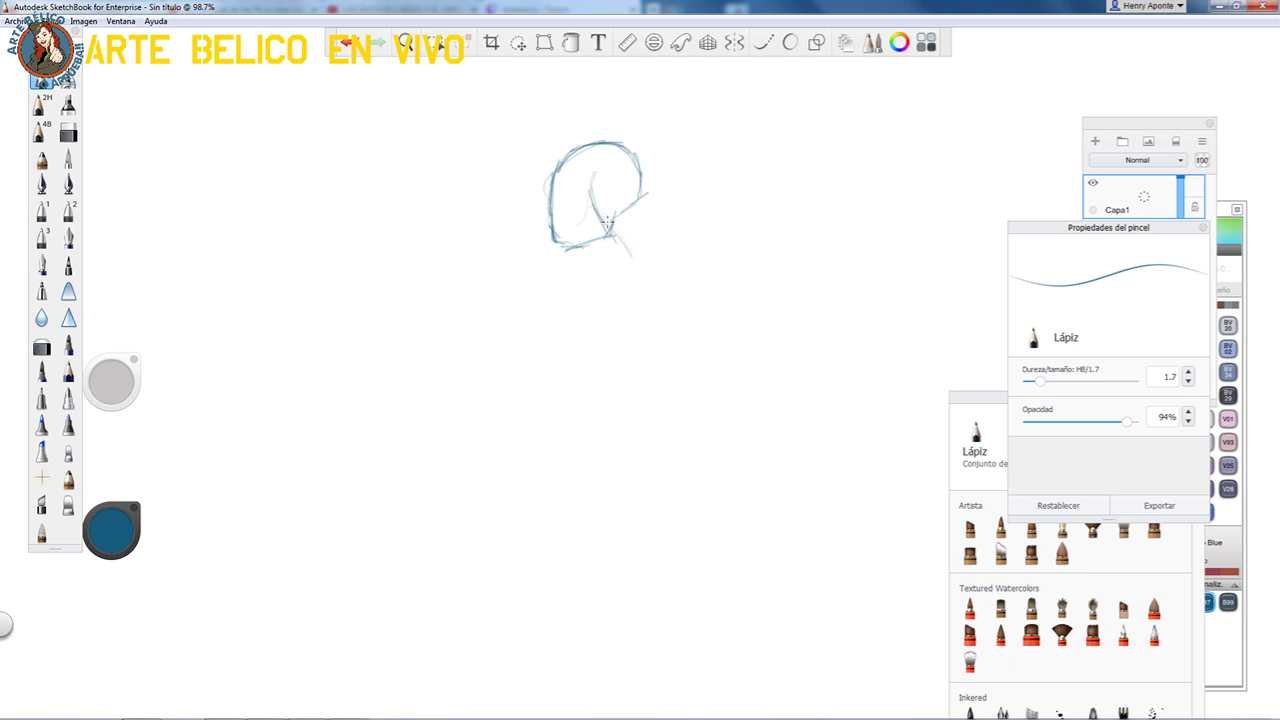
mouse_move(653, 268)
mouse_down()
mouse_move(614, 240)
mouse_move(614, 257)
mouse_move(653, 244)
mouse_move(607, 288)
mouse_move(609, 262)
mouse_move(625, 340)
mouse_up()
mouse_move(605, 258)
mouse_down()
mouse_move(603, 320)
mouse_move(620, 350)
mouse_move(715, 357)
mouse_move(662, 246)
mouse_move(630, 227)
mouse_move(674, 284)
mouse_move(691, 350)
mouse_up()
drag(660, 262, 687, 430)
mouse_move(691, 352)
mouse_down()
mouse_move(679, 429)
mouse_move(623, 453)
mouse_move(680, 489)
mouse_move(687, 426)
mouse_move(697, 488)
mouse_up()
mouse_move(703, 407)
mouse_down()
mouse_move(726, 490)
mouse_move(618, 468)
mouse_move(652, 492)
mouse_move(731, 424)
mouse_move(758, 450)
mouse_move(650, 492)
mouse_move(710, 594)
mouse_up()
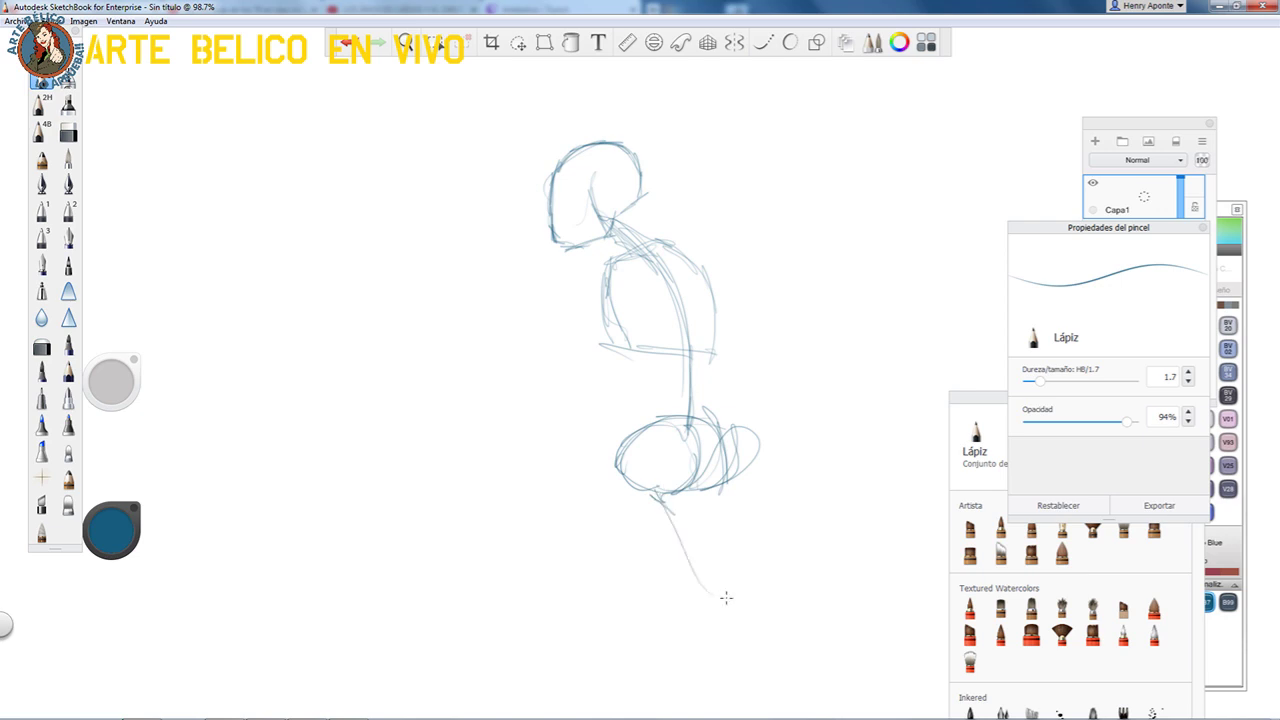
- Sketch the rear supporting leg below the pelvis, with thigh, knee joint, lower leg and foot
drag(705, 452, 718, 530)
drag(737, 577, 745, 589)
key(space)
mouse_move(743, 403)
mouse_down()
mouse_move(685, 423)
mouse_move(747, 477)
mouse_move(647, 372)
mouse_move(637, 421)
mouse_move(625, 415)
mouse_move(643, 419)
mouse_move(664, 542)
mouse_move(607, 556)
mouse_move(680, 558)
mouse_move(670, 539)
mouse_move(646, 542)
mouse_move(685, 551)
mouse_up()
mouse_move(682, 545)
mouse_down()
mouse_move(638, 480)
mouse_move(668, 432)
mouse_up()
drag(626, 440, 645, 533)
drag(666, 431, 672, 537)
mouse_move(627, 444)
mouse_down()
mouse_move(653, 534)
mouse_move(667, 539)
mouse_move(664, 434)
mouse_move(634, 322)
mouse_move(650, 432)
mouse_up()
drag(579, 360, 624, 441)
mouse_move(599, 397)
mouse_down()
mouse_move(548, 363)
mouse_move(625, 371)
mouse_up()
- Sketch the raised front leg with a horizontal thigh, bent knee, shin and foot
mouse_move(590, 312)
mouse_down()
mouse_move(513, 324)
mouse_move(592, 374)
mouse_up()
mouse_move(622, 328)
mouse_down()
mouse_move(504, 334)
mouse_move(536, 326)
mouse_move(496, 335)
mouse_move(480, 360)
mouse_move(526, 367)
mouse_move(514, 334)
mouse_move(519, 367)
mouse_move(488, 367)
mouse_move(478, 414)
mouse_up()
mouse_move(494, 366)
mouse_down()
mouse_move(476, 424)
mouse_move(606, 372)
mouse_move(526, 368)
mouse_move(470, 434)
mouse_up()
mouse_move(518, 386)
mouse_down()
mouse_move(491, 437)
mouse_move(464, 419)
mouse_move(423, 423)
mouse_move(478, 446)
mouse_up()
drag(507, 396, 493, 444)
mouse_move(510, 374)
mouse_down()
mouse_move(596, 374)
mouse_move(611, 312)
mouse_move(527, 322)
mouse_up()
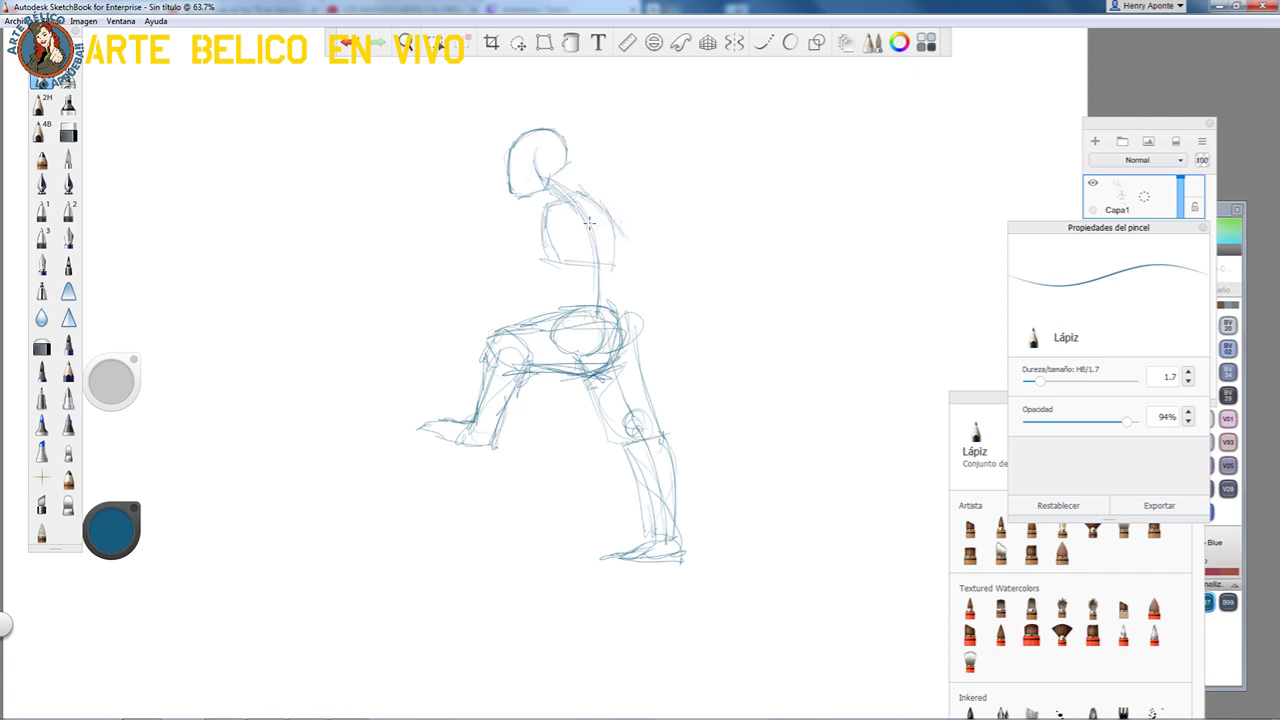
- Rework the torso lines and redraw the raised front leg with fuller thigh and shin contours
mouse_move(553, 207)
mouse_down()
mouse_move(596, 215)
mouse_move(553, 202)
mouse_move(594, 230)
mouse_move(582, 214)
mouse_move(566, 222)
mouse_move(541, 286)
mouse_move(600, 312)
mouse_move(541, 297)
mouse_move(612, 318)
mouse_move(568, 318)
mouse_move(604, 355)
mouse_up()
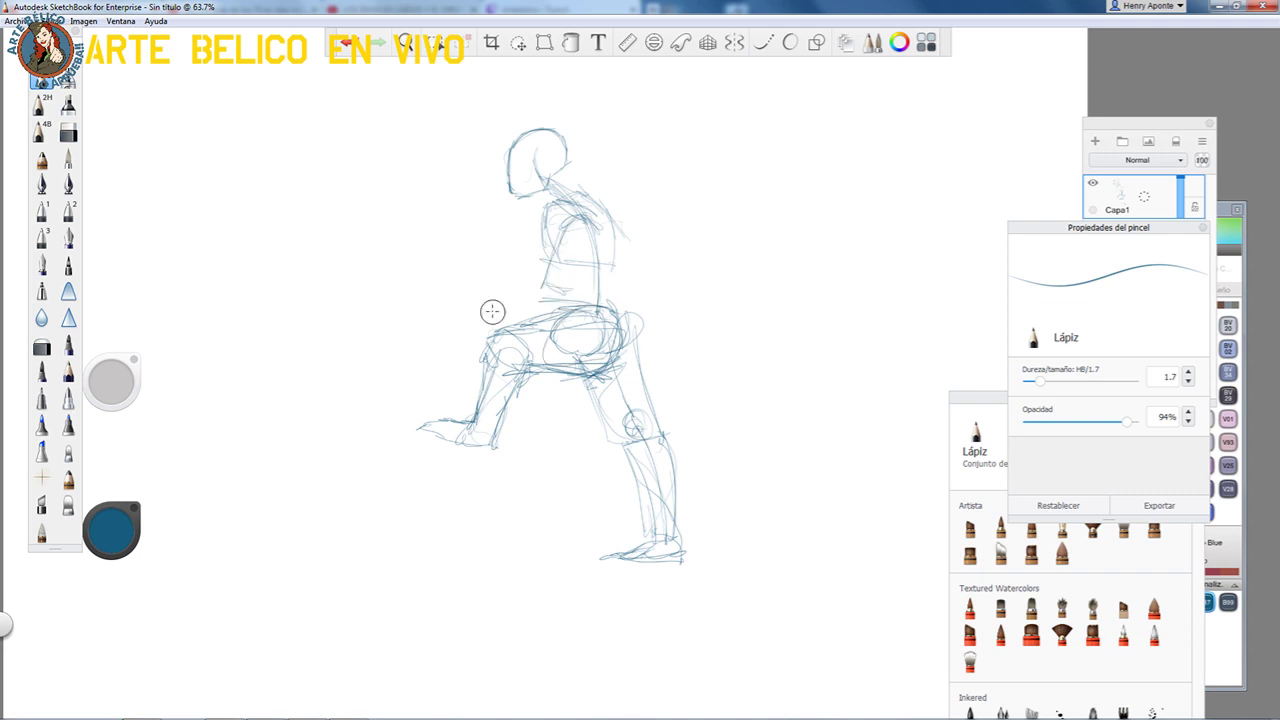
mouse_move(494, 332)
mouse_down()
mouse_move(511, 397)
mouse_move(496, 339)
mouse_move(550, 371)
mouse_up()
mouse_move(596, 334)
mouse_down()
mouse_move(512, 328)
mouse_move(575, 336)
mouse_move(496, 314)
mouse_move(529, 319)
mouse_move(499, 297)
mouse_move(570, 309)
mouse_move(484, 313)
mouse_move(581, 320)
mouse_move(511, 299)
mouse_move(488, 336)
mouse_move(527, 352)
mouse_move(496, 344)
mouse_move(614, 340)
mouse_move(496, 314)
mouse_move(480, 335)
mouse_move(488, 316)
mouse_move(470, 392)
mouse_up()
drag(484, 336, 468, 404)
drag(520, 358, 488, 414)
drag(476, 338, 466, 424)
drag(466, 418, 500, 422)
drag(512, 364, 486, 430)
mouse_move(496, 422)
mouse_down()
mouse_move(414, 443)
mouse_move(453, 454)
mouse_move(494, 434)
mouse_move(473, 447)
mouse_move(520, 340)
mouse_up()
- Sketch the curved back and torso contours, then the outstretched arm and hand holding a long weapon
drag(598, 196, 630, 276)
drag(585, 220, 591, 228)
mouse_move(545, 272)
mouse_down()
mouse_move(579, 290)
mouse_move(601, 256)
mouse_move(598, 228)
mouse_up()
mouse_move(561, 231)
mouse_down()
mouse_move(536, 311)
mouse_move(586, 316)
mouse_move(552, 326)
mouse_move(540, 286)
mouse_move(576, 292)
mouse_move(594, 262)
mouse_move(515, 292)
mouse_up()
mouse_move(575, 198)
mouse_down()
mouse_move(638, 272)
mouse_move(625, 240)
mouse_move(648, 300)
mouse_move(640, 333)
mouse_move(645, 290)
mouse_move(650, 300)
mouse_move(560, 325)
mouse_move(562, 358)
mouse_move(667, 308)
mouse_move(589, 358)
mouse_move(553, 248)
mouse_up()
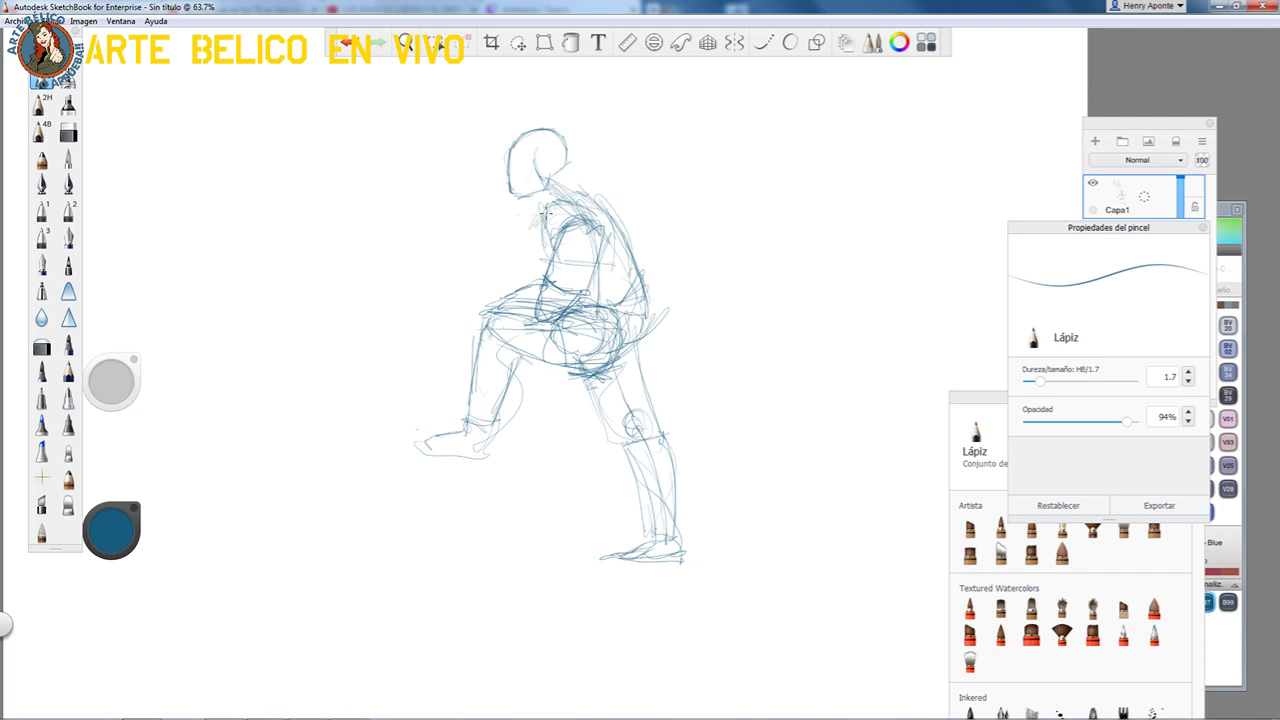
mouse_move(539, 212)
mouse_down()
mouse_move(506, 236)
mouse_move(546, 206)
mouse_move(524, 264)
mouse_move(546, 248)
mouse_move(471, 251)
mouse_move(495, 255)
mouse_move(470, 250)
mouse_move(442, 210)
mouse_move(405, 212)
mouse_move(438, 210)
mouse_move(494, 268)
mouse_move(506, 234)
mouse_move(440, 210)
mouse_move(451, 251)
mouse_move(424, 212)
mouse_move(272, 170)
mouse_move(402, 229)
mouse_up()
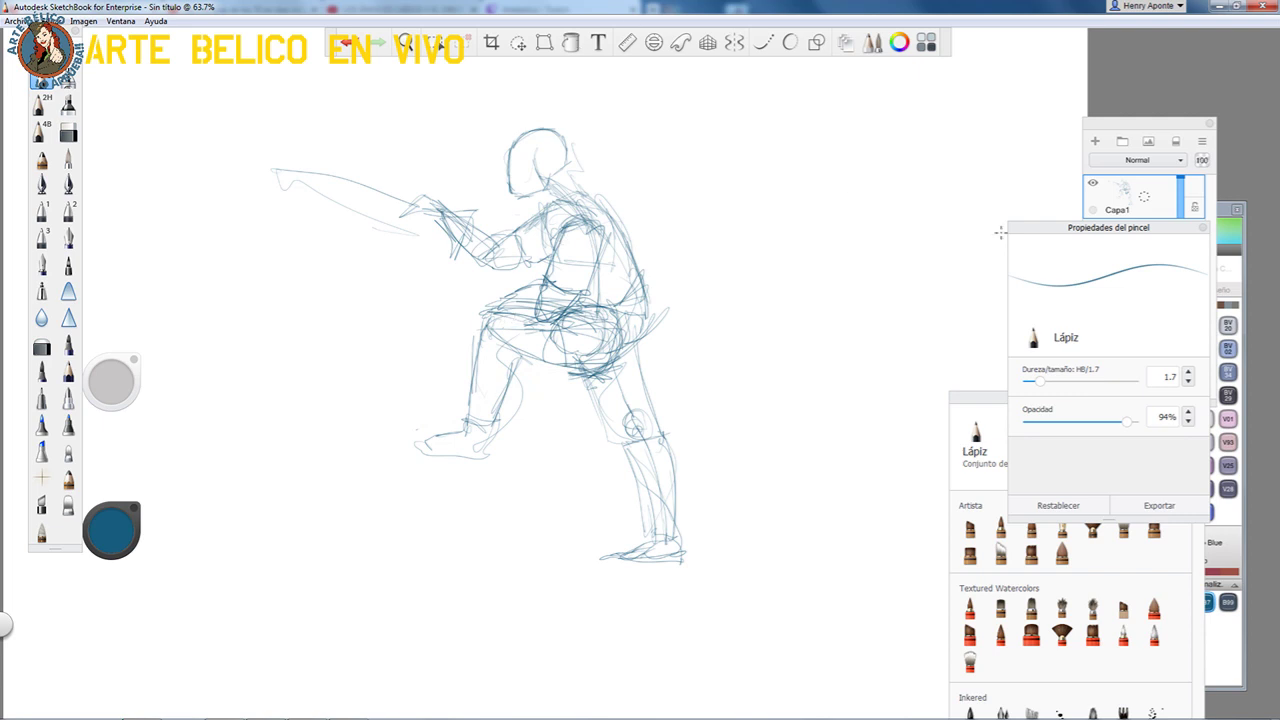
- Bring the layer list into full view and lower the opacity of layer Capa1 to about 56%
drag(1168, 125, 1166, 128)
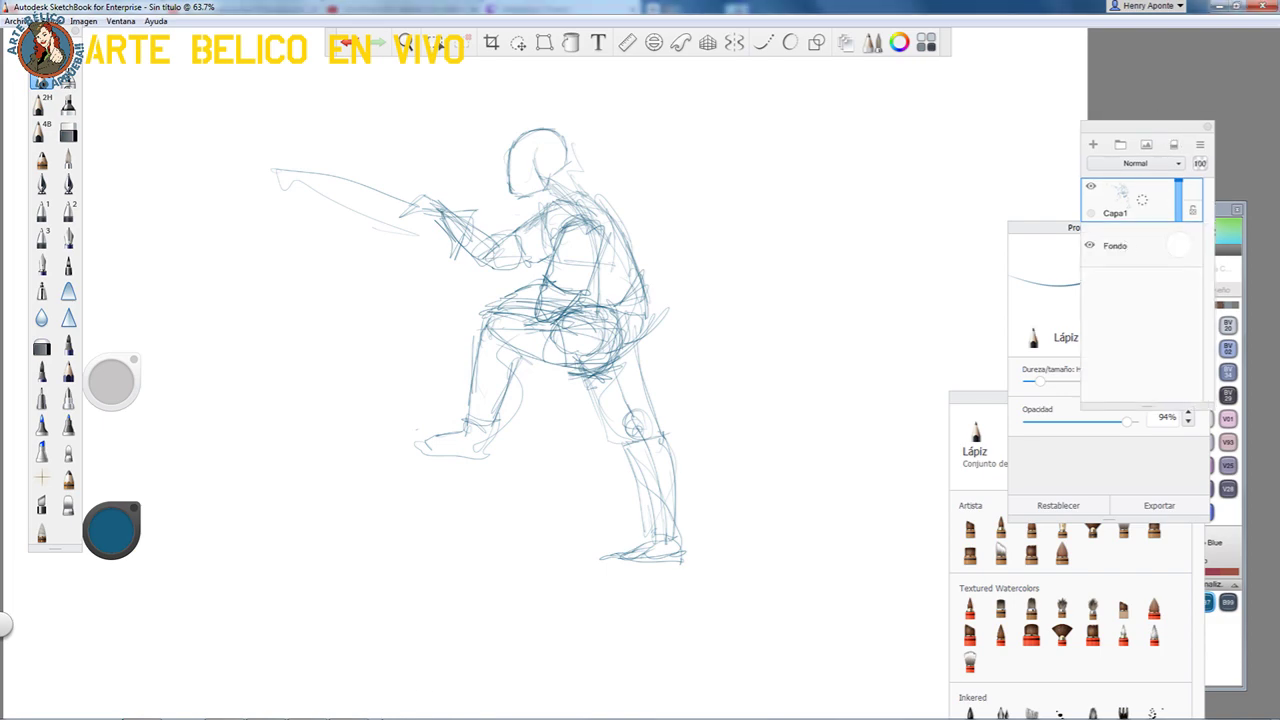
click(358, 707)
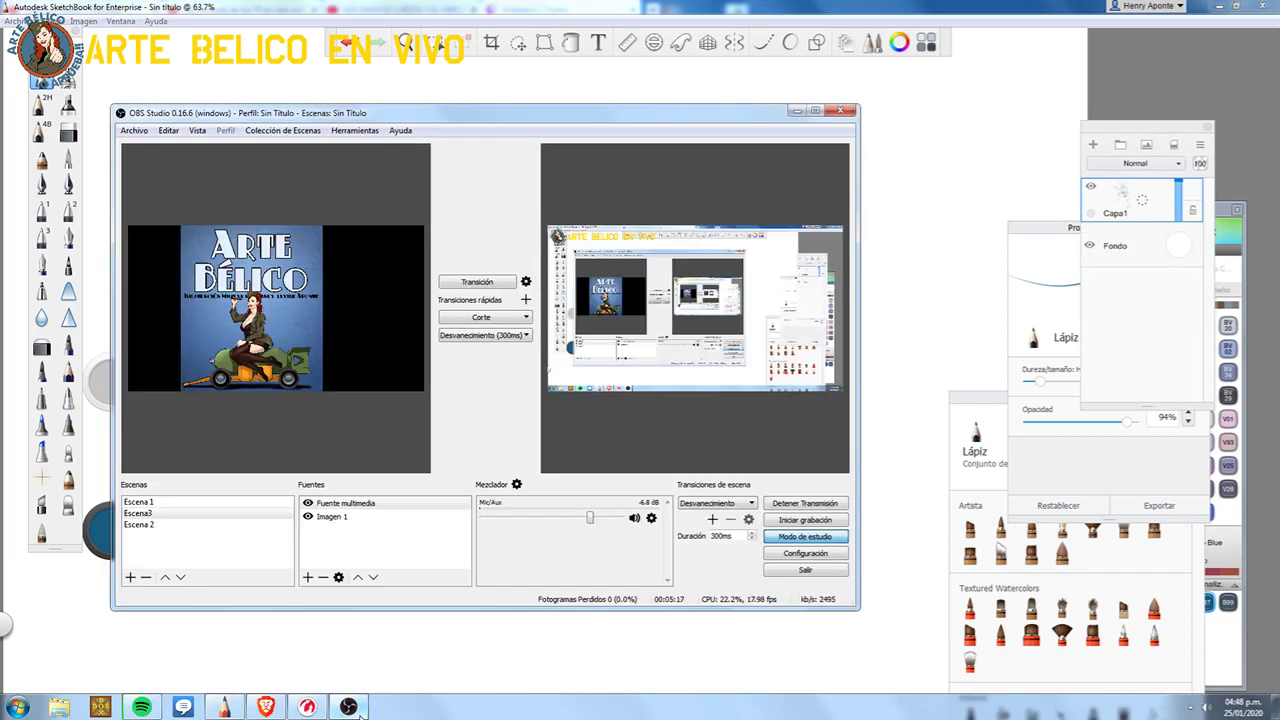
click(352, 707)
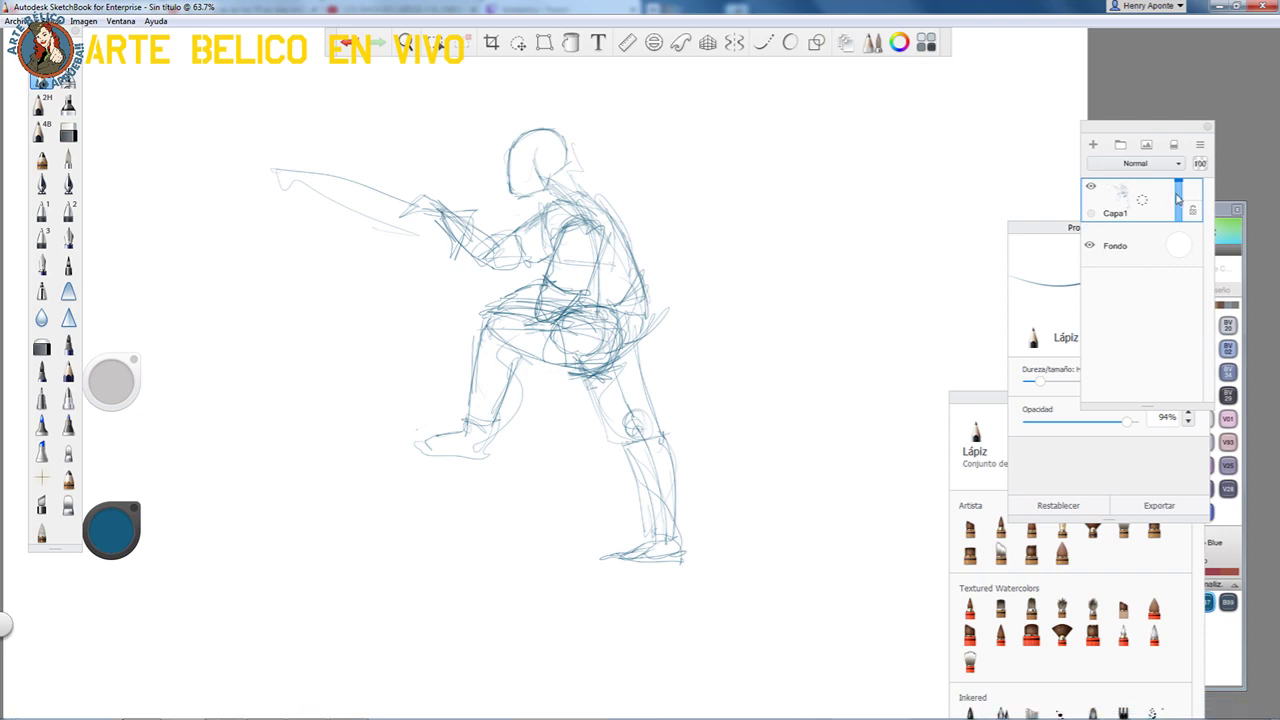
drag(1178, 198, 1181, 203)
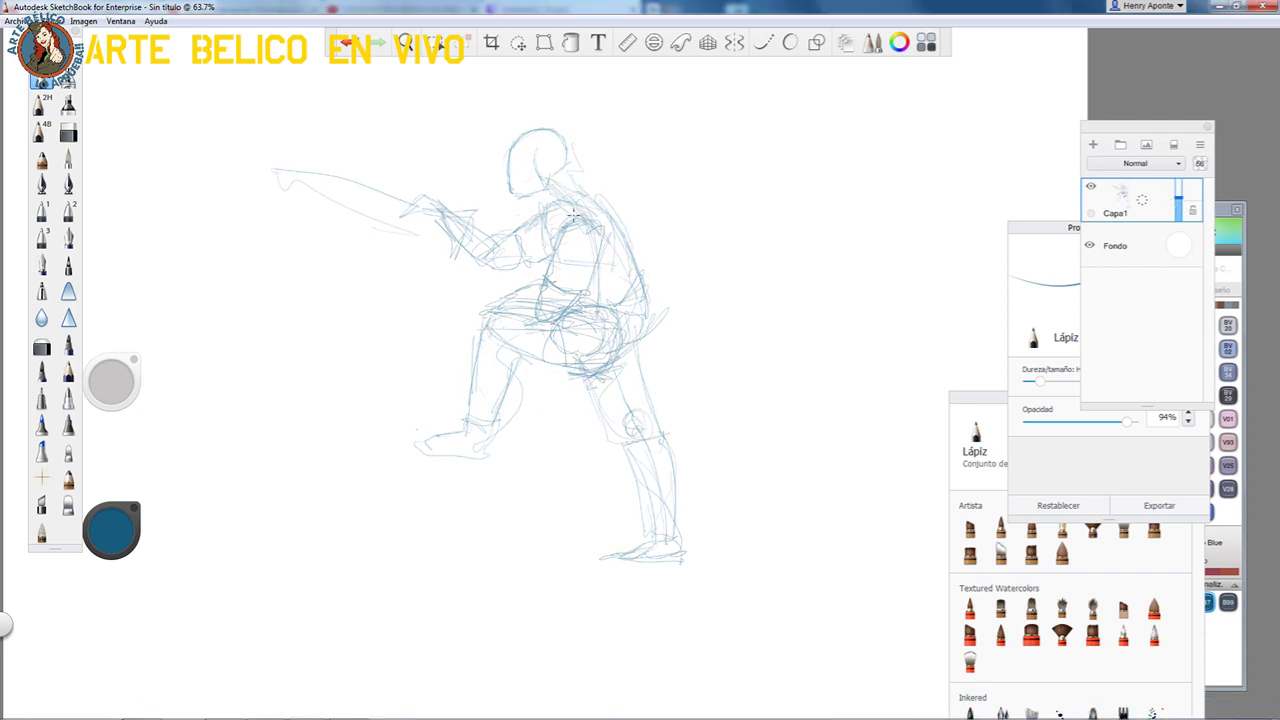
- Sketch the helmet's eye line, visor and protruding angular faceplate over the head
key(space)
drag(567, 147, 559, 147)
scroll(559, 147, up, 8)
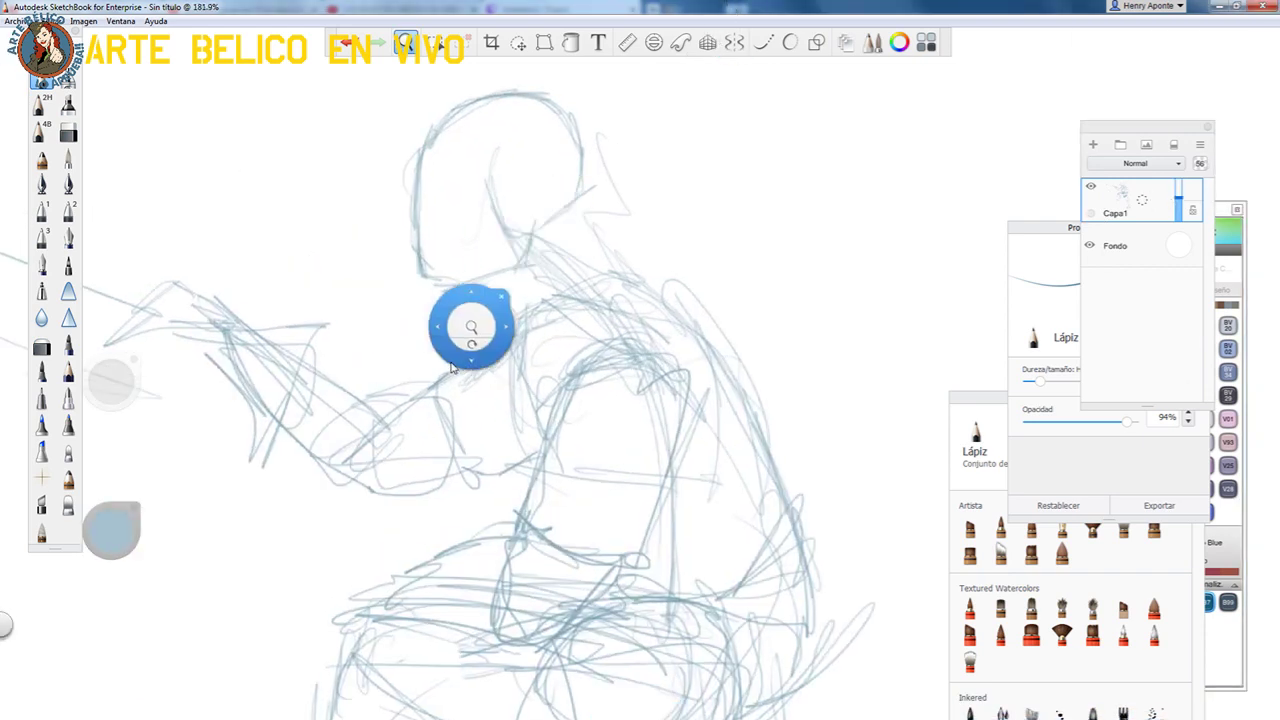
drag(476, 267, 506, 336)
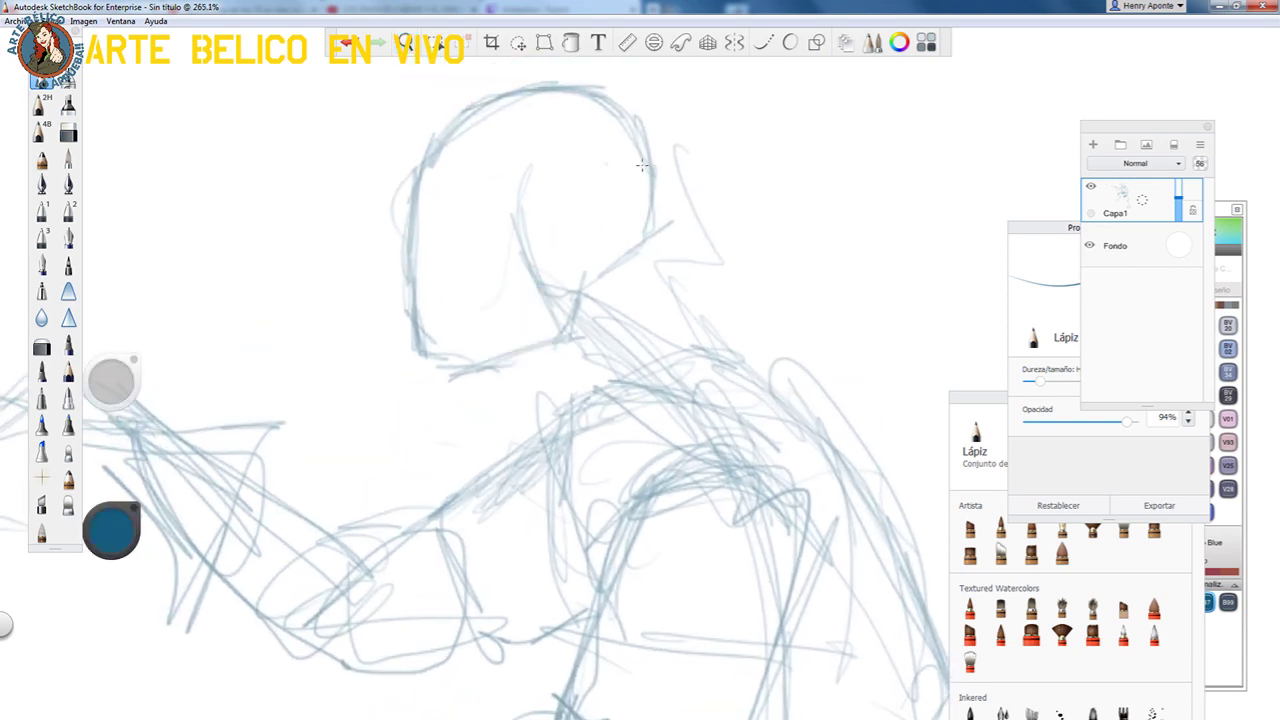
mouse_move(634, 228)
mouse_down()
mouse_move(404, 222)
mouse_move(610, 222)
mouse_move(539, 221)
mouse_up()
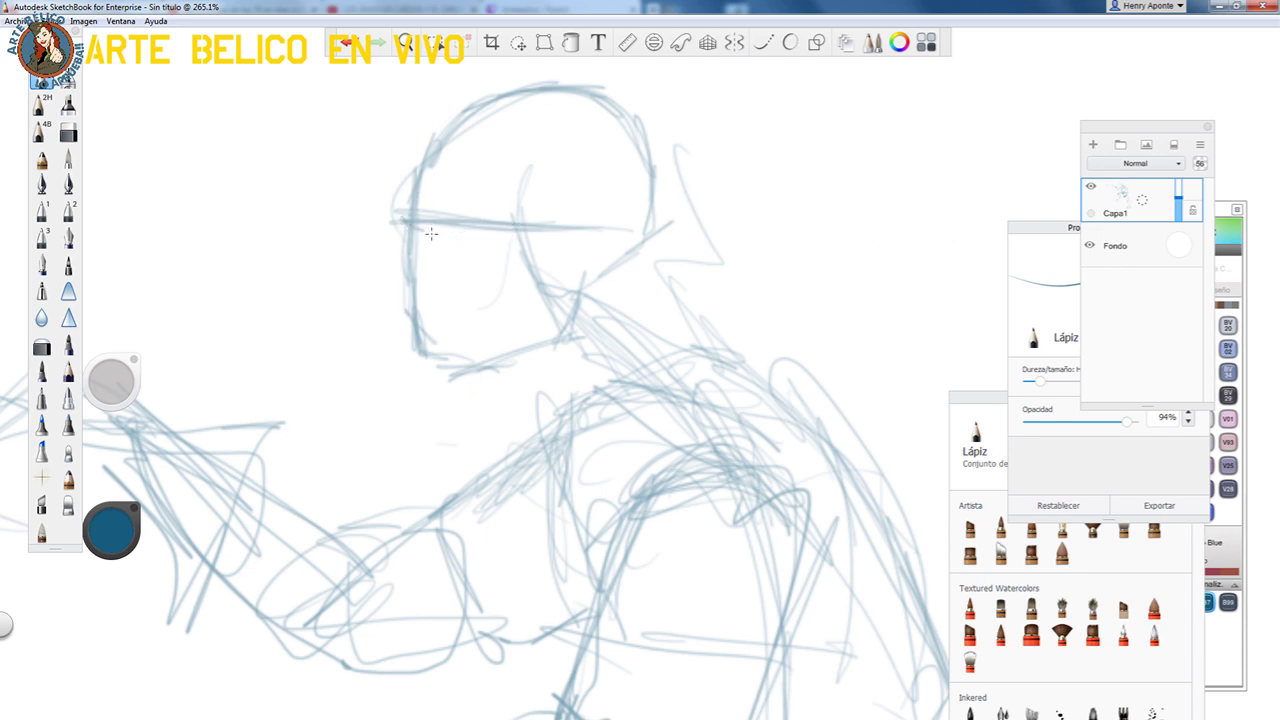
mouse_move(410, 220)
mouse_down()
mouse_move(462, 238)
mouse_move(494, 208)
mouse_move(391, 184)
mouse_move(396, 220)
mouse_move(432, 234)
mouse_move(384, 232)
mouse_move(357, 370)
mouse_up()
drag(388, 264, 364, 366)
mouse_move(388, 296)
mouse_down()
mouse_move(350, 377)
mouse_move(473, 292)
mouse_up()
mouse_move(425, 332)
mouse_down()
mouse_move(499, 278)
mouse_move(411, 262)
mouse_up()
mouse_move(508, 243)
mouse_down()
mouse_move(386, 352)
mouse_move(508, 241)
mouse_move(536, 242)
mouse_move(362, 368)
mouse_up()
mouse_move(385, 268)
mouse_down()
mouse_move(352, 395)
mouse_move(399, 409)
mouse_move(500, 346)
mouse_up()
- Sketch the helmet's slanted jaw guard, rear neck guard and projecting visor brim
drag(396, 411, 533, 336)
drag(400, 410, 550, 333)
drag(464, 370, 605, 320)
drag(418, 406, 626, 316)
mouse_move(658, 312)
mouse_down()
mouse_move(679, 226)
mouse_move(688, 285)
mouse_move(686, 233)
mouse_move(686, 308)
mouse_move(672, 319)
mouse_move(683, 311)
mouse_move(732, 336)
mouse_move(560, 360)
mouse_move(573, 394)
mouse_move(698, 284)
mouse_move(717, 287)
mouse_move(750, 342)
mouse_move(661, 352)
mouse_move(563, 337)
mouse_move(721, 277)
mouse_move(692, 292)
mouse_move(712, 242)
mouse_up()
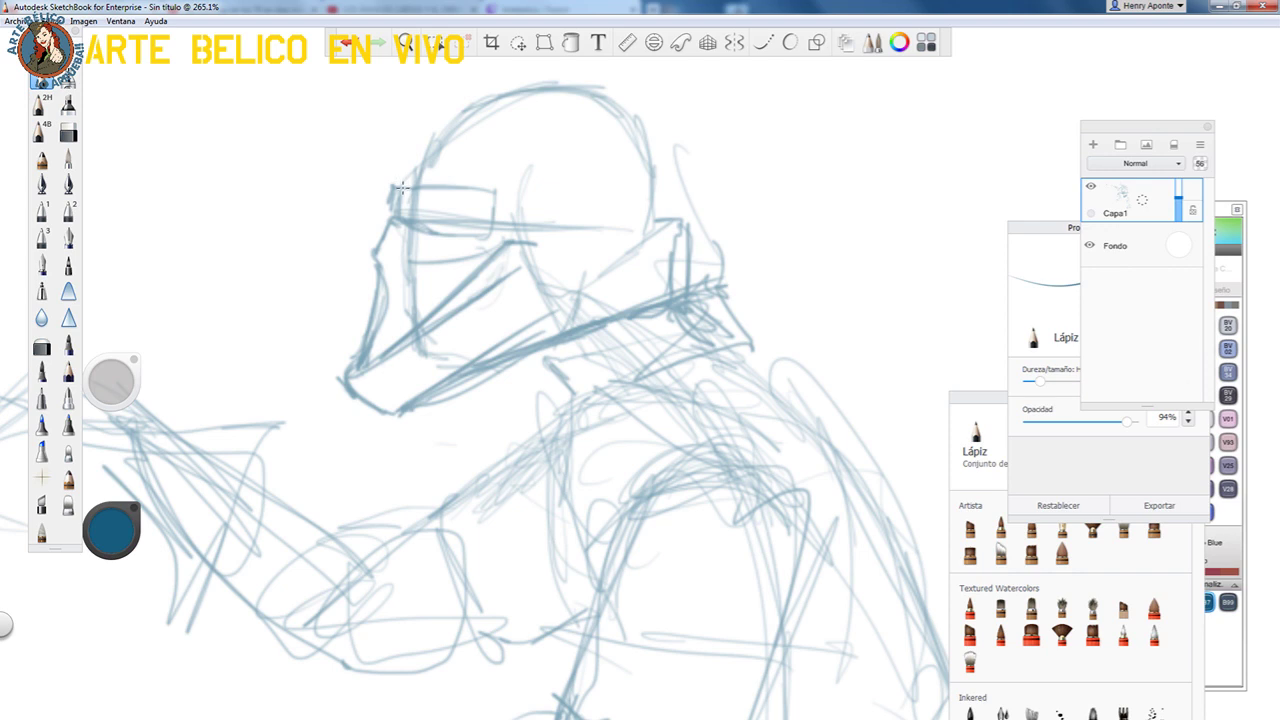
mouse_move(406, 188)
mouse_down()
mouse_move(473, 194)
mouse_move(504, 240)
mouse_move(481, 188)
mouse_move(346, 183)
mouse_move(357, 184)
mouse_move(368, 133)
mouse_move(362, 172)
mouse_up()
key(space)
drag(472, 221, 464, 252)
drag(464, 158, 449, 186)
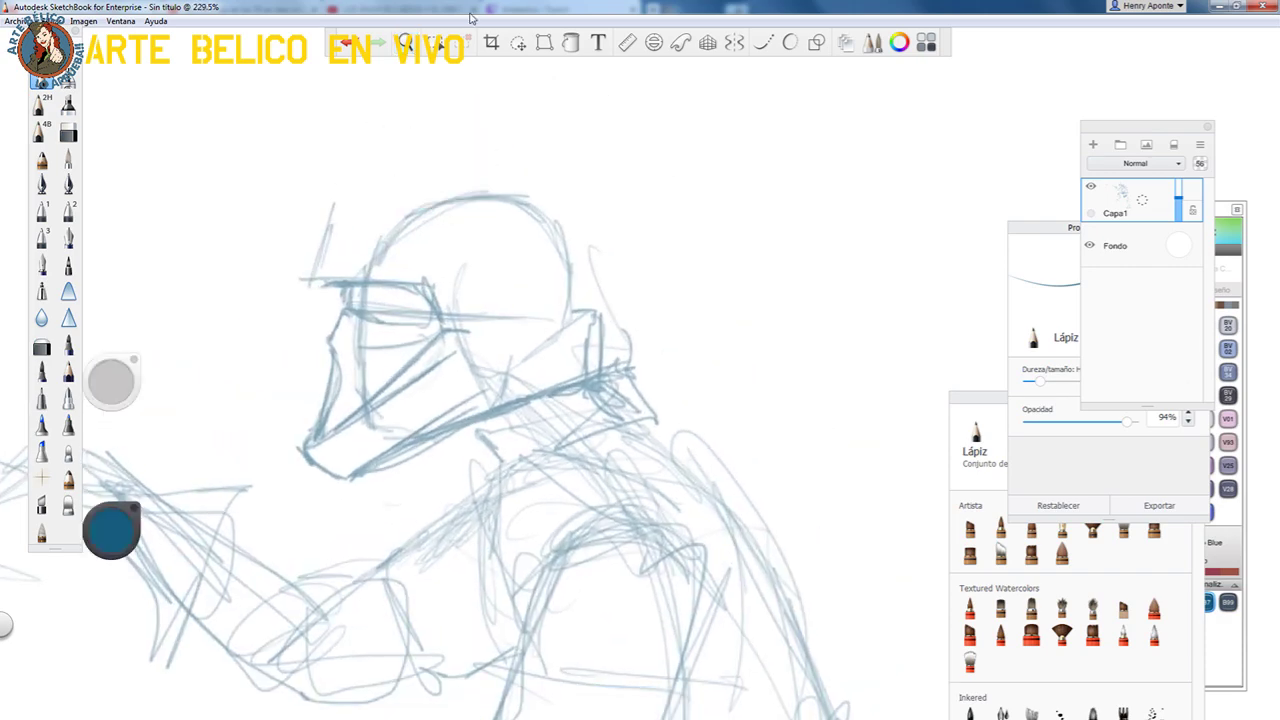
- Lasso the helmet sketch and scale it down slightly, keeping it seated on the neck
click(518, 42)
click(1023, 71)
mouse_move(594, 380)
mouse_down()
mouse_move(686, 333)
mouse_move(556, 139)
mouse_move(240, 282)
mouse_move(283, 467)
mouse_move(341, 504)
mouse_move(385, 495)
mouse_up()
key(ctrl+alt)
mouse_move(424, 405)
mouse_down()
mouse_move(417, 414)
mouse_move(434, 424)
mouse_move(494, 429)
mouse_move(500, 443)
mouse_move(471, 430)
mouse_up()
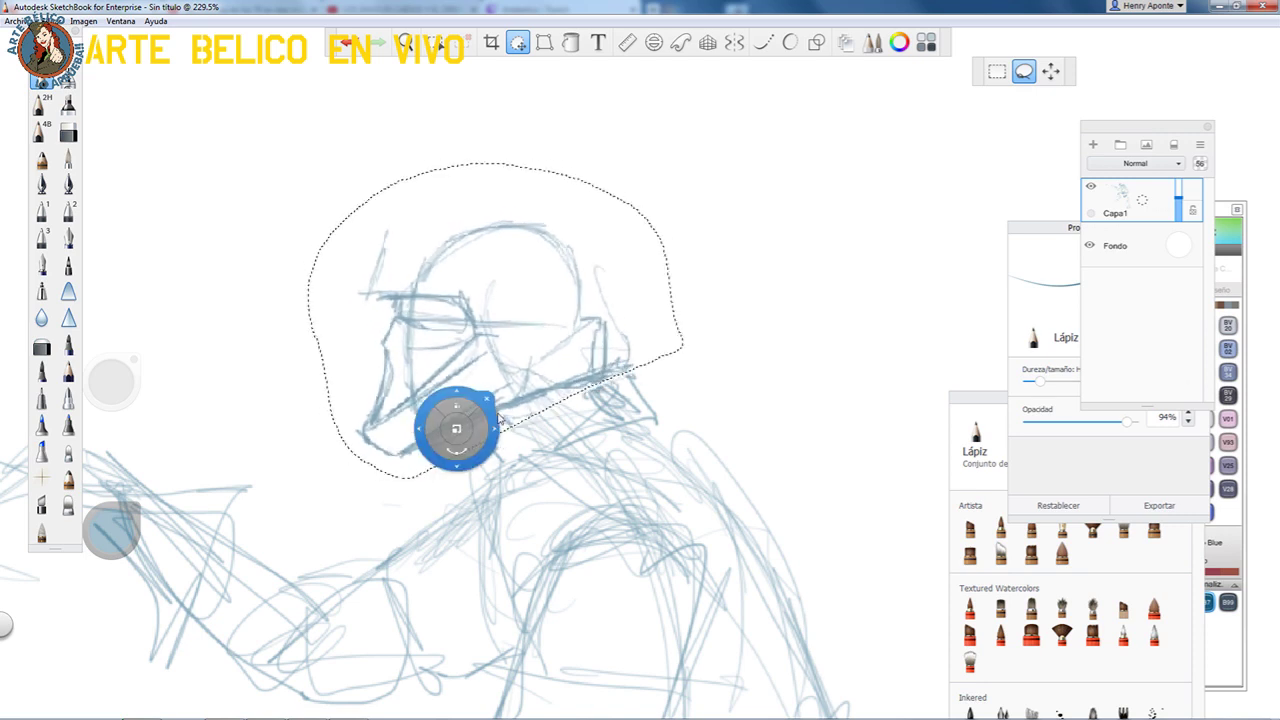
click(490, 402)
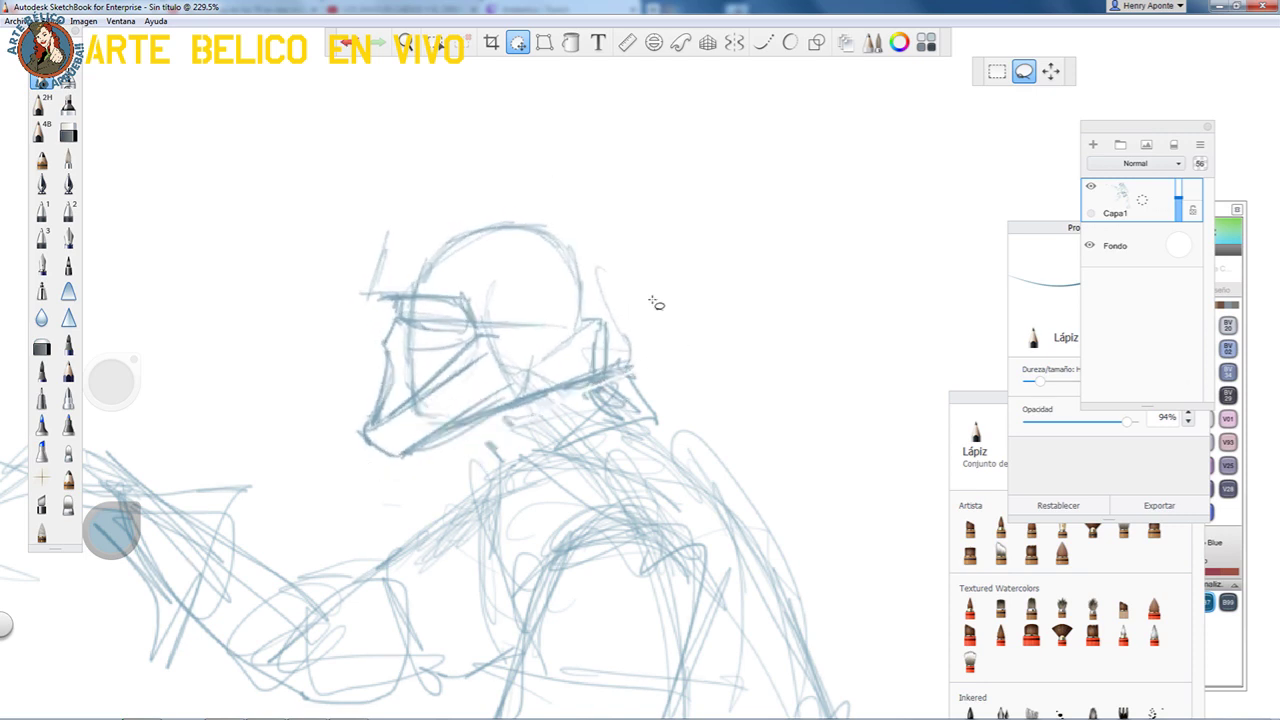
click(491, 43)
drag(479, 345, 490, 327)
key(Escape)
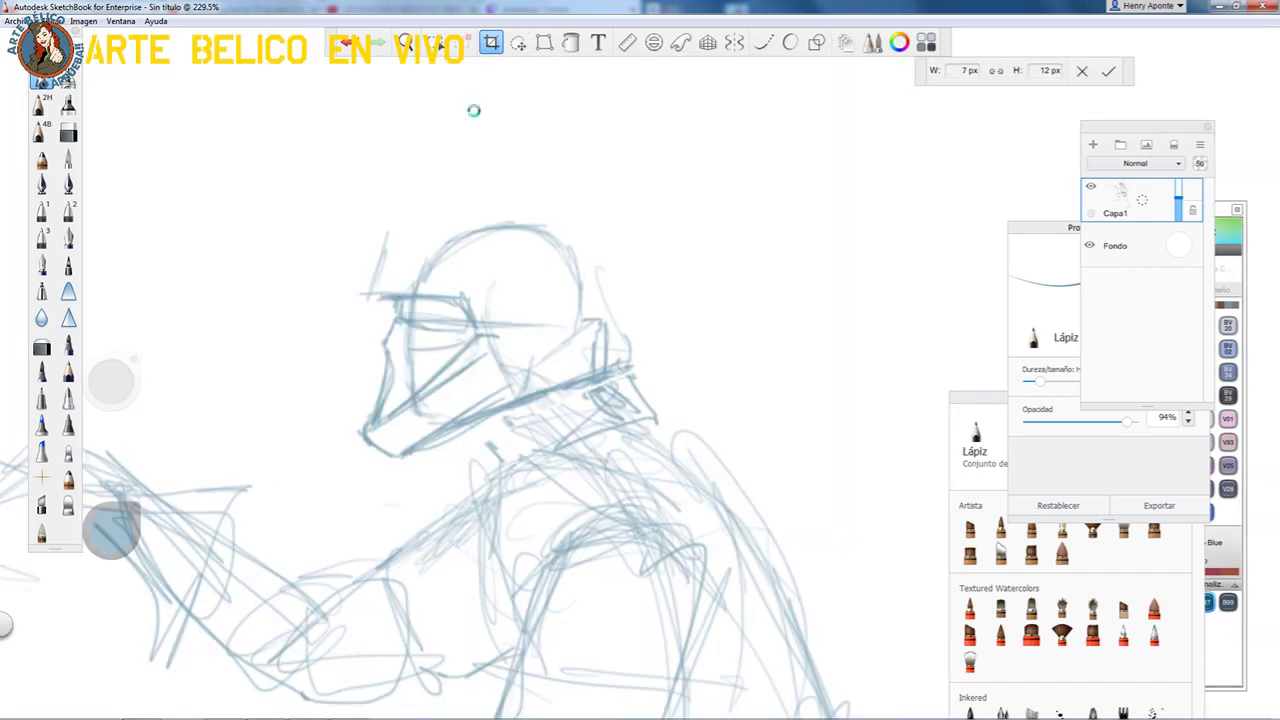
- Sketch the helmet's side panel running back from the cheek and the round ear piece above it
mouse_move(489, 322)
mouse_down()
mouse_move(614, 307)
mouse_move(641, 338)
mouse_move(640, 326)
mouse_move(630, 379)
mouse_move(603, 392)
mouse_move(518, 387)
mouse_move(404, 459)
mouse_up()
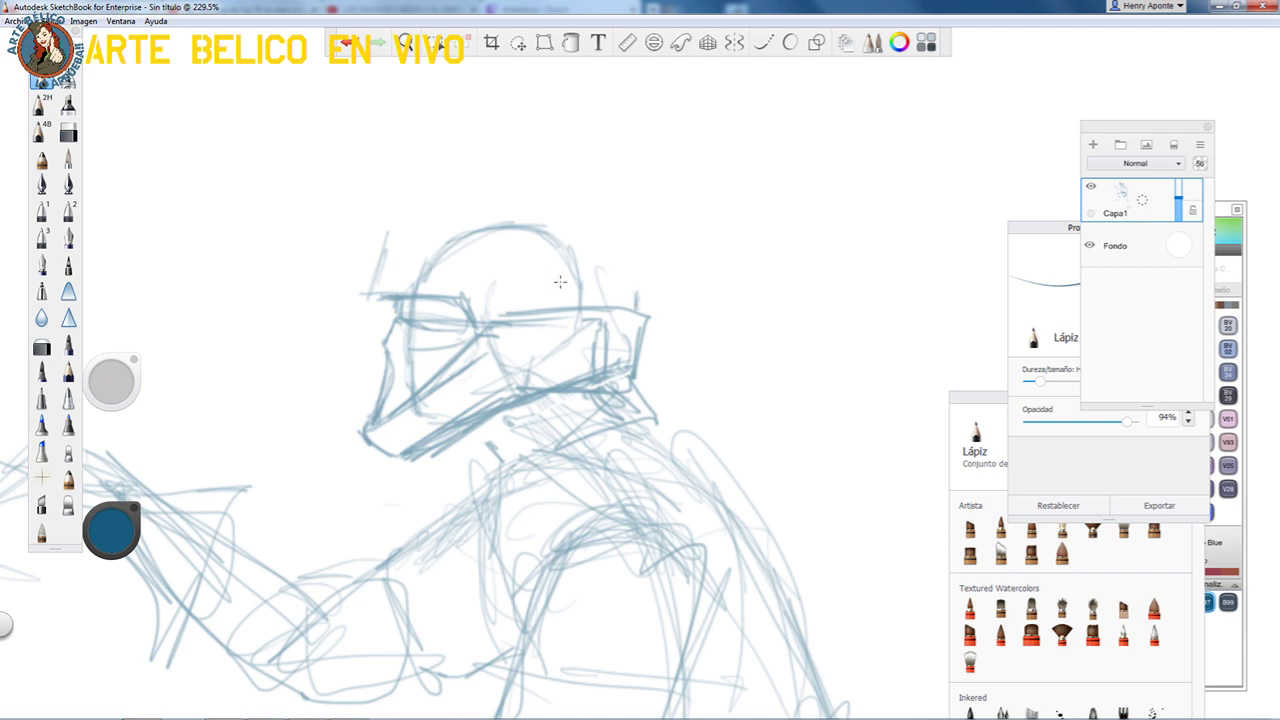
mouse_move(525, 317)
mouse_down()
mouse_move(538, 277)
mouse_move(582, 306)
mouse_up()
mouse_move(524, 312)
mouse_down()
mouse_move(526, 298)
mouse_move(589, 300)
mouse_move(552, 277)
mouse_move(553, 294)
mouse_up()
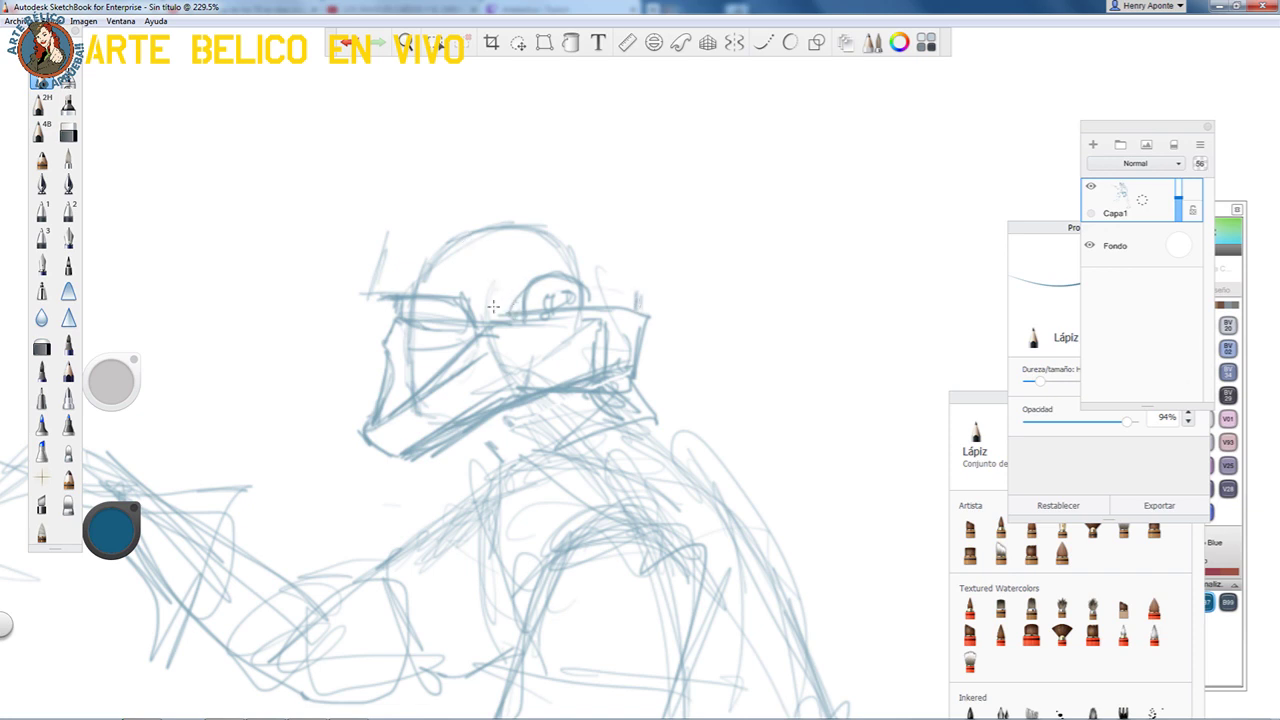
- Sketch the boxy forehead plate with its rear edge, then the helmet's crown and back block
mouse_move(468, 325)
mouse_down()
mouse_move(444, 289)
mouse_move(450, 298)
mouse_move(370, 295)
mouse_move(395, 286)
mouse_move(382, 285)
mouse_move(378, 237)
mouse_move(386, 286)
mouse_move(366, 271)
mouse_move(396, 196)
mouse_move(519, 216)
mouse_move(522, 237)
mouse_move(477, 253)
mouse_move(478, 233)
mouse_move(520, 267)
mouse_up()
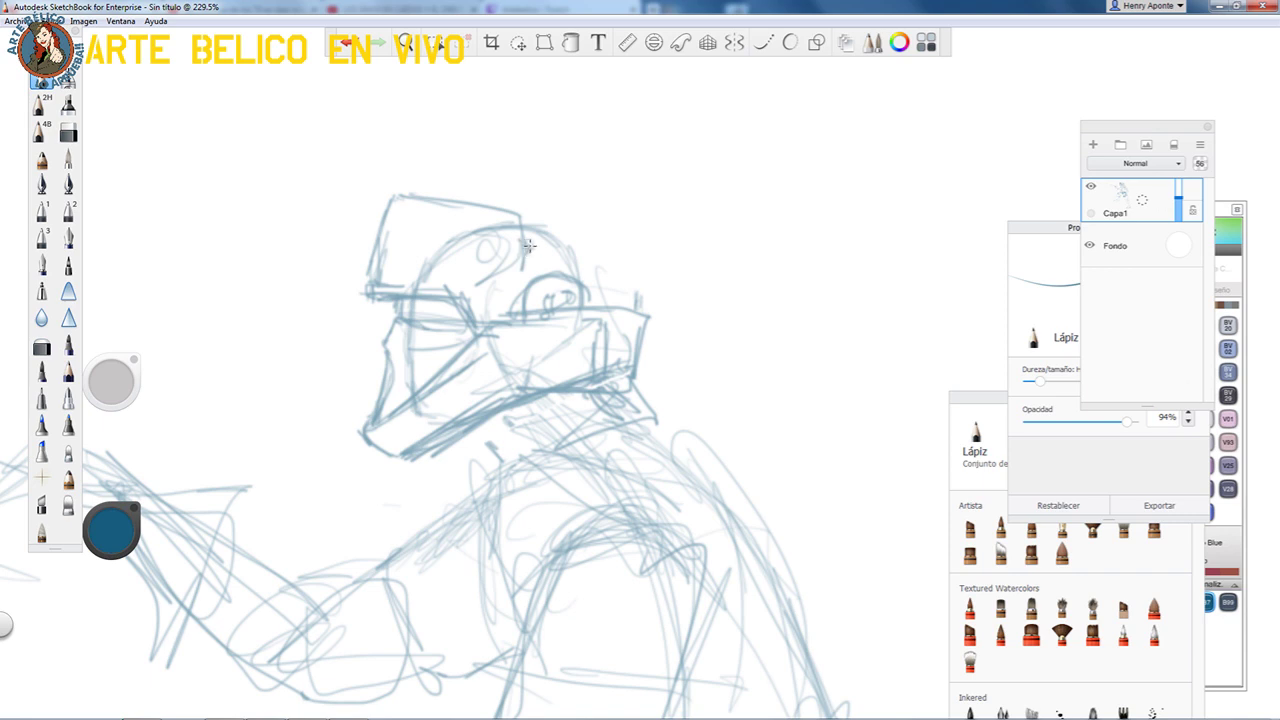
mouse_move(524, 272)
mouse_down()
mouse_move(445, 294)
mouse_move(516, 288)
mouse_move(498, 302)
mouse_move(491, 289)
mouse_move(531, 237)
mouse_up()
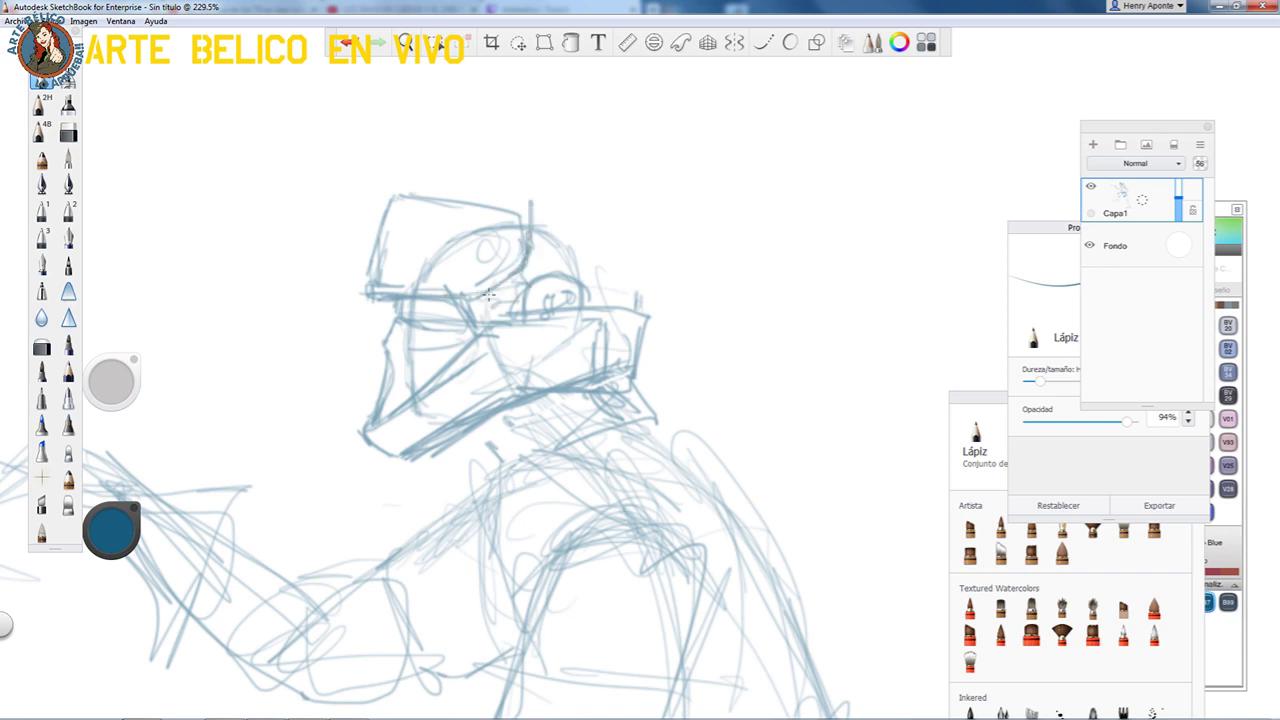
mouse_move(513, 290)
mouse_down()
mouse_move(568, 274)
mouse_move(546, 277)
mouse_move(558, 223)
mouse_move(648, 233)
mouse_move(646, 297)
mouse_move(647, 229)
mouse_move(636, 234)
mouse_move(650, 235)
mouse_move(549, 218)
mouse_move(545, 298)
mouse_up()
mouse_move(460, 200)
mouse_down()
mouse_move(506, 196)
mouse_move(477, 196)
mouse_move(605, 226)
mouse_up()
mouse_move(605, 226)
mouse_down()
mouse_move(448, 213)
mouse_move(545, 197)
mouse_move(604, 226)
mouse_up()
- Sketch the collar bands around the neck and top of the shoulder below the helmet
key(space)
mouse_move(634, 368)
mouse_down()
mouse_move(582, 481)
mouse_move(588, 351)
mouse_move(625, 288)
mouse_move(623, 232)
mouse_move(639, 240)
mouse_move(579, 262)
mouse_move(585, 276)
mouse_move(646, 236)
mouse_move(576, 264)
mouse_up()
drag(657, 243, 571, 268)
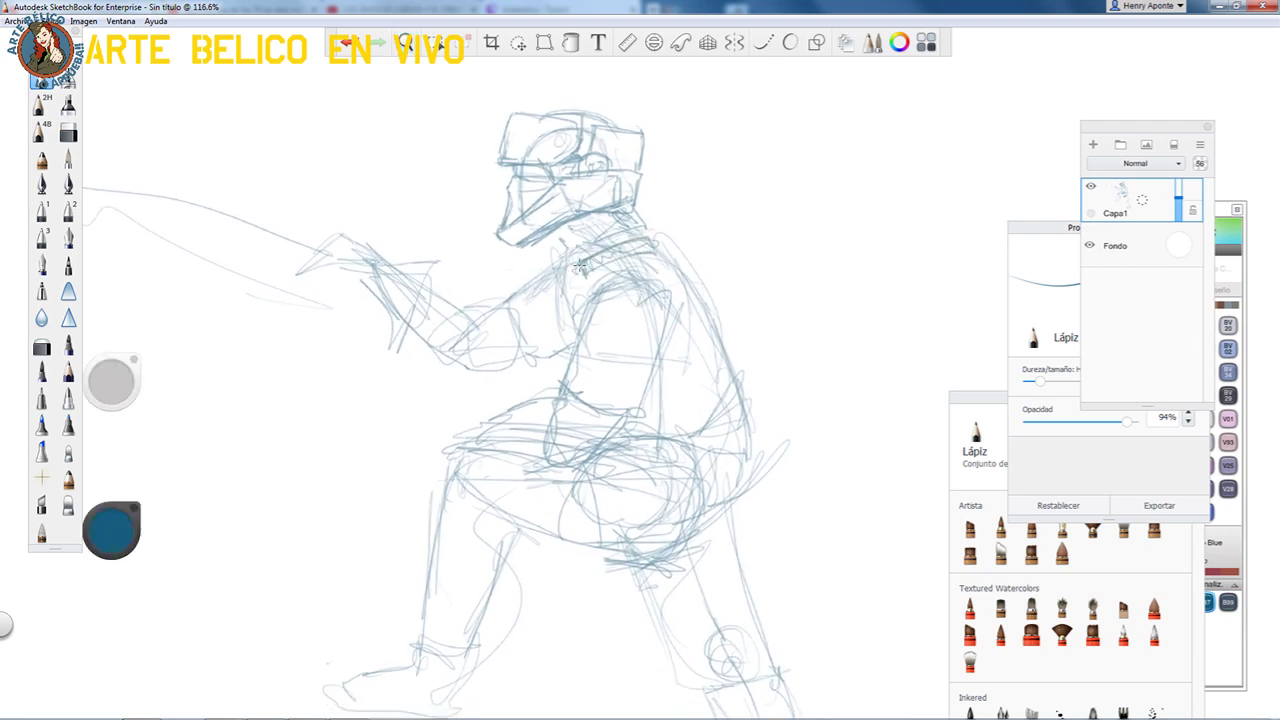
- Fade layer Capa1 further and add a new layer above it for the clean lines
click(1178, 206)
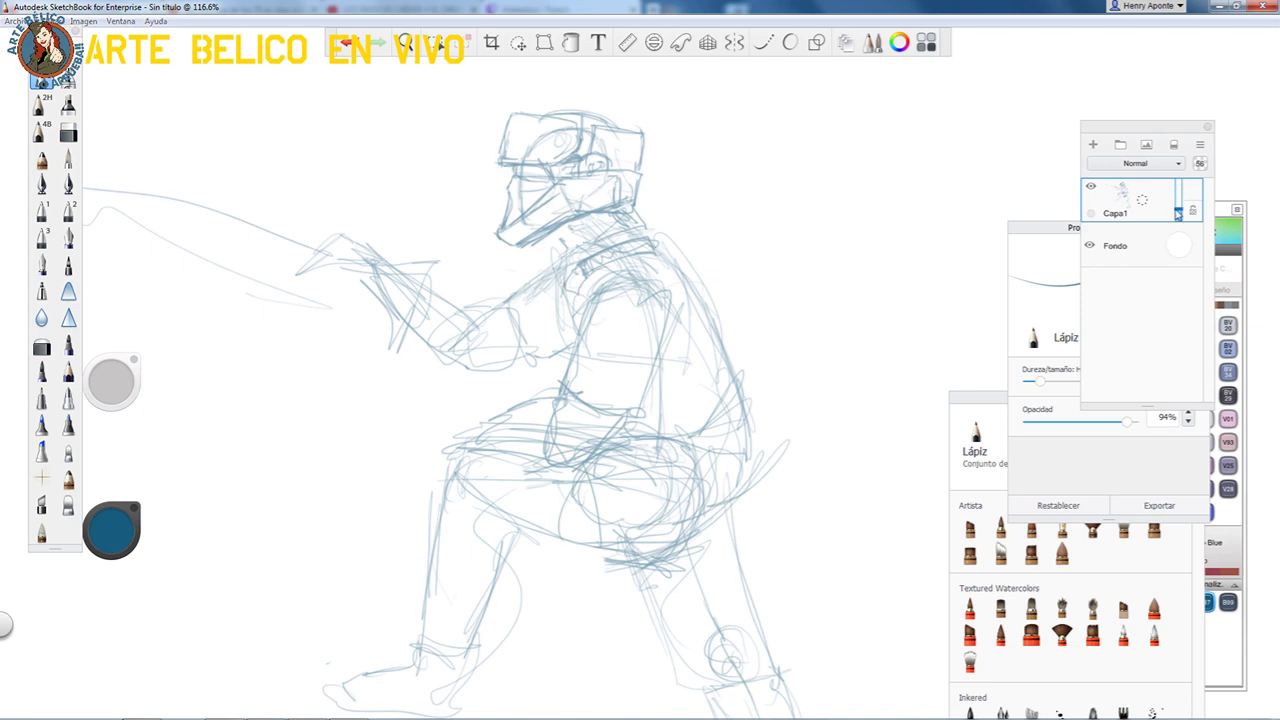
click(1150, 200)
click(1144, 203)
drag(1144, 204, 1145, 164)
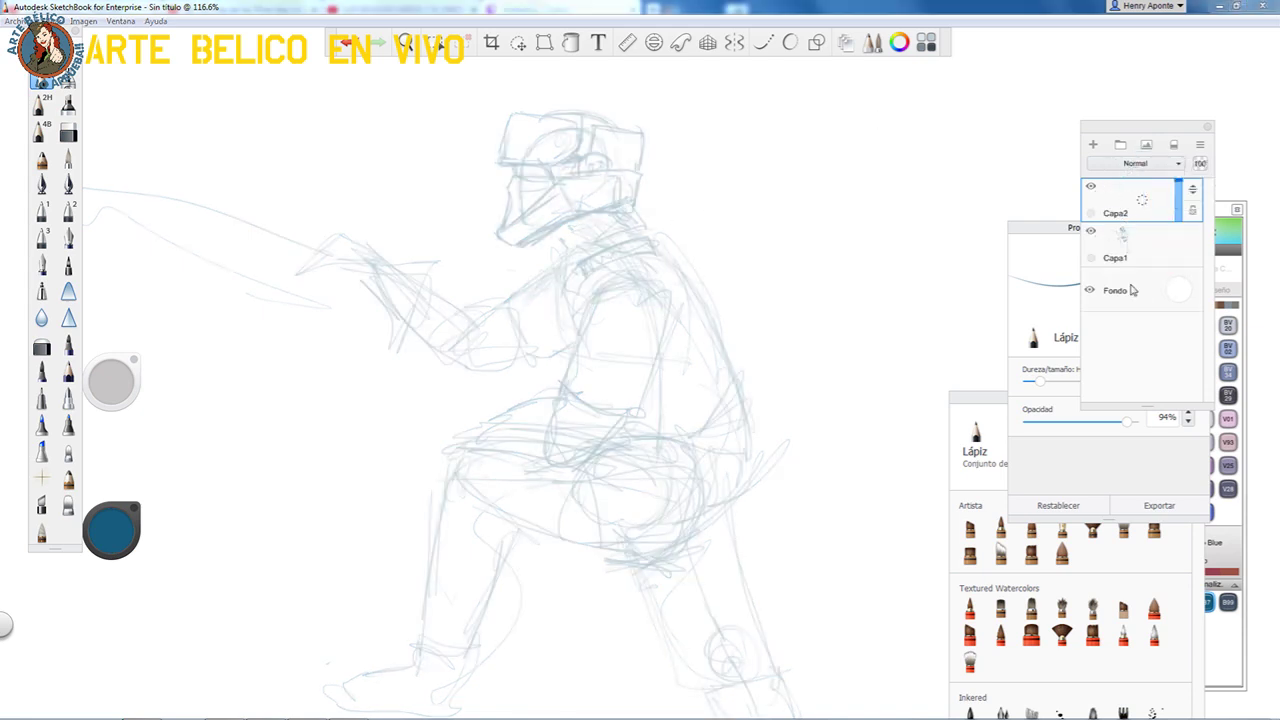
- Choose the Copic colour B99 Agate from the custom set as the pencil colour
click(1209, 608)
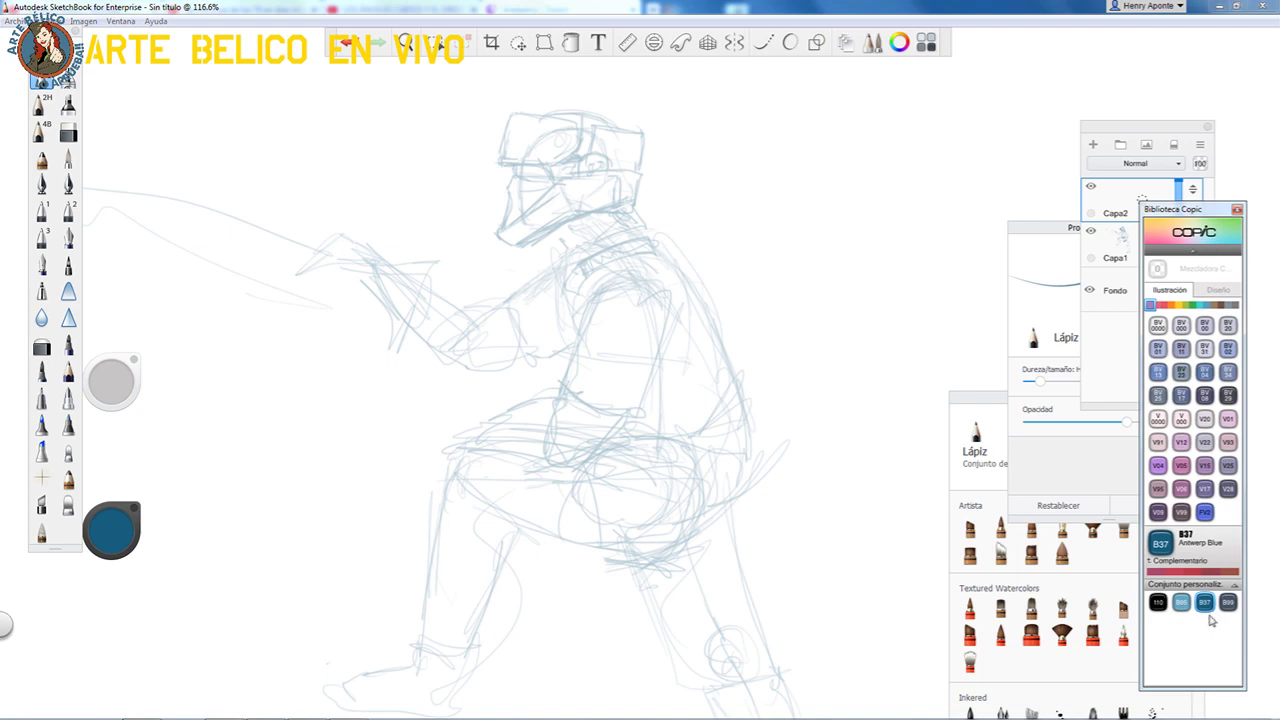
click(1228, 602)
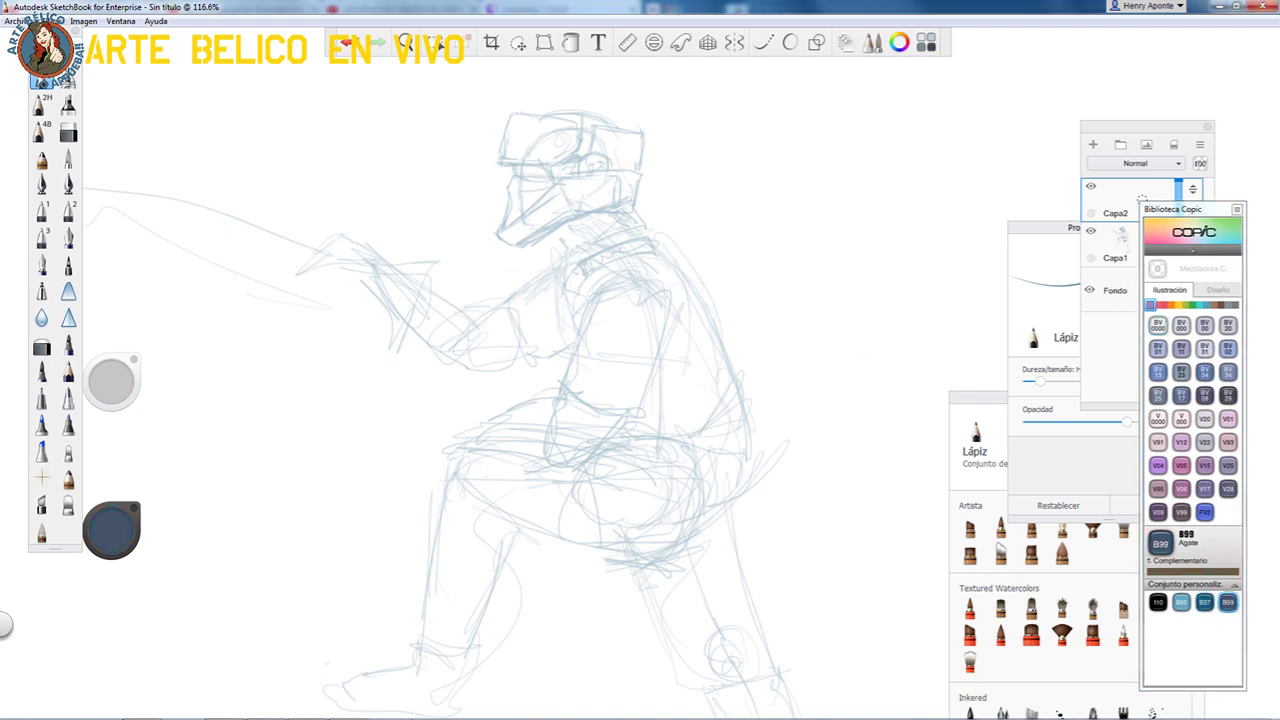
mouse_move(396, 714)
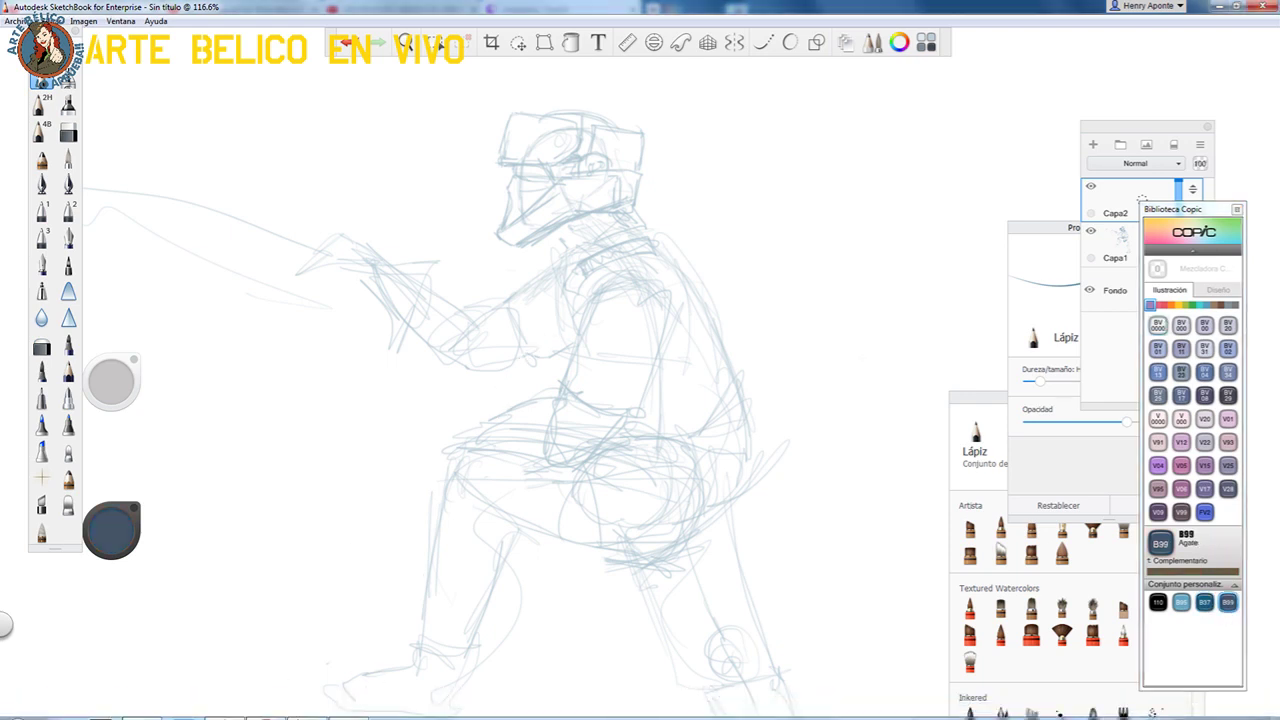
mouse_move(276, 710)
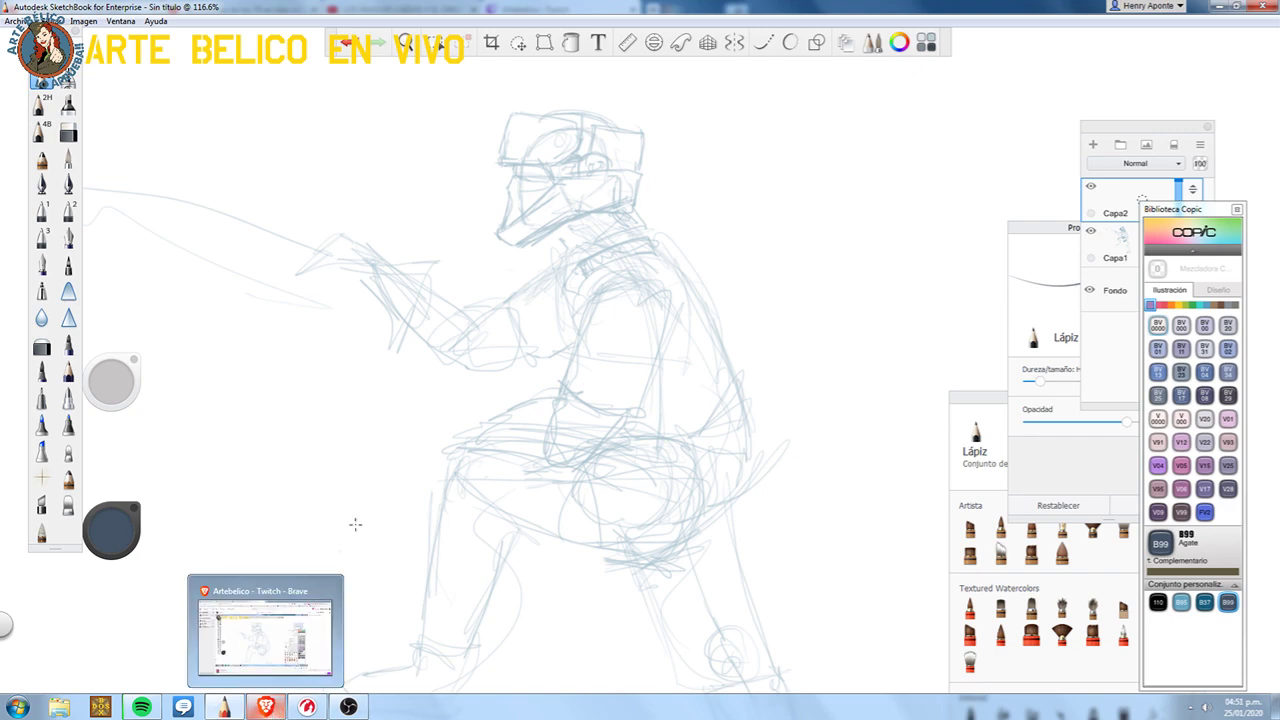
- Trace the front edge of the helmet's faceplate in dark lines on layer Capa2
key(space)
drag(477, 235, 893, 178)
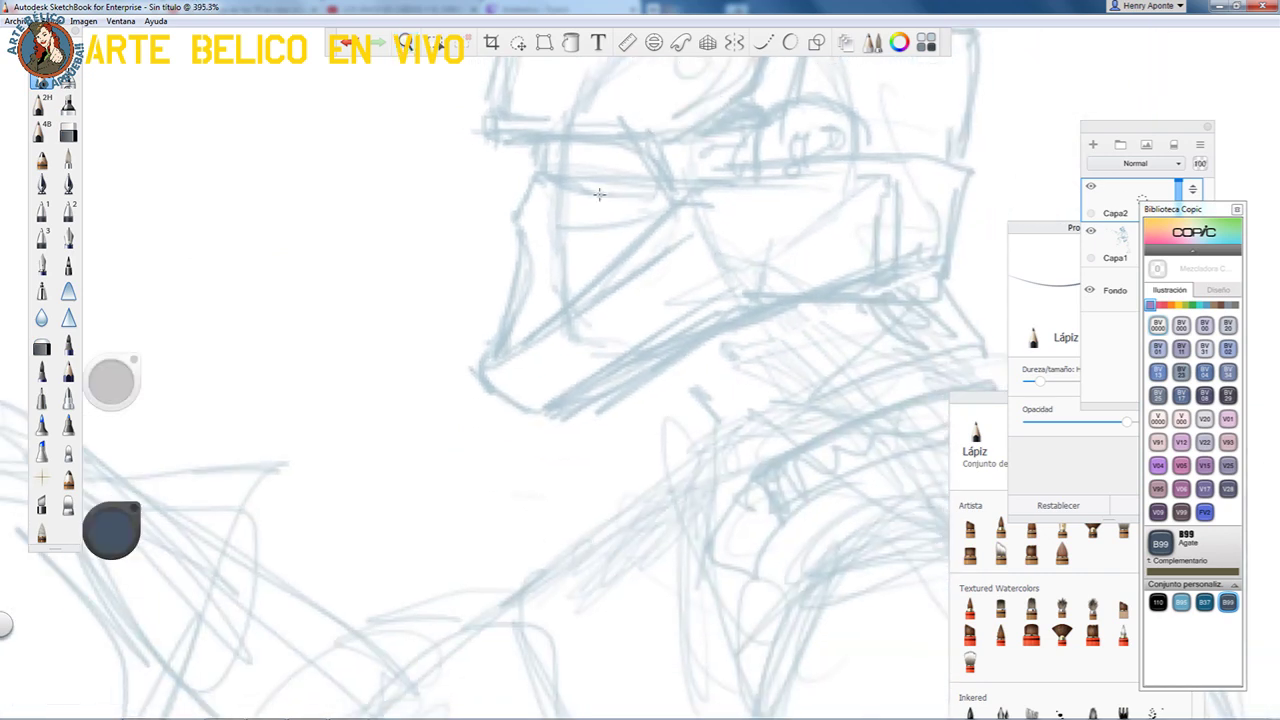
mouse_move(548, 162)
mouse_down()
mouse_move(523, 163)
mouse_move(506, 205)
mouse_move(555, 170)
mouse_move(520, 163)
mouse_move(503, 212)
mouse_move(530, 278)
mouse_up()
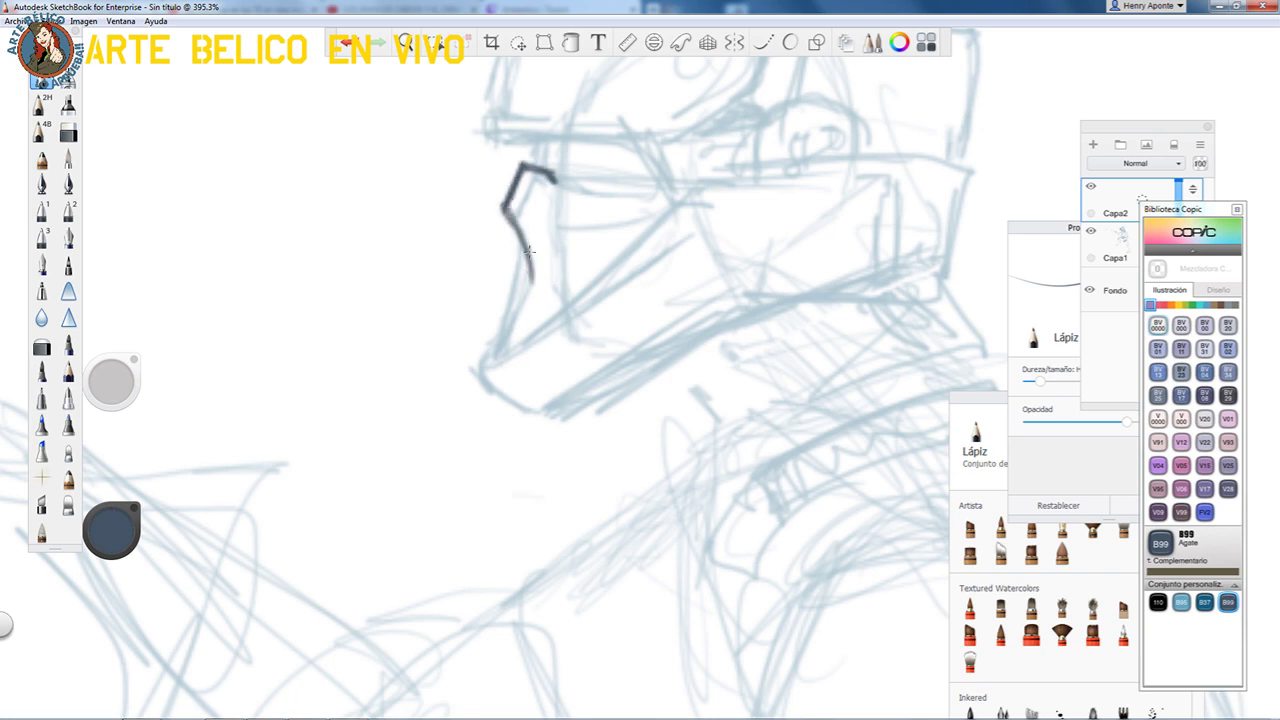
mouse_move(507, 221)
mouse_down()
mouse_move(528, 290)
mouse_move(498, 340)
mouse_move(520, 260)
mouse_move(469, 375)
mouse_move(555, 315)
mouse_move(514, 297)
mouse_move(519, 284)
mouse_up()
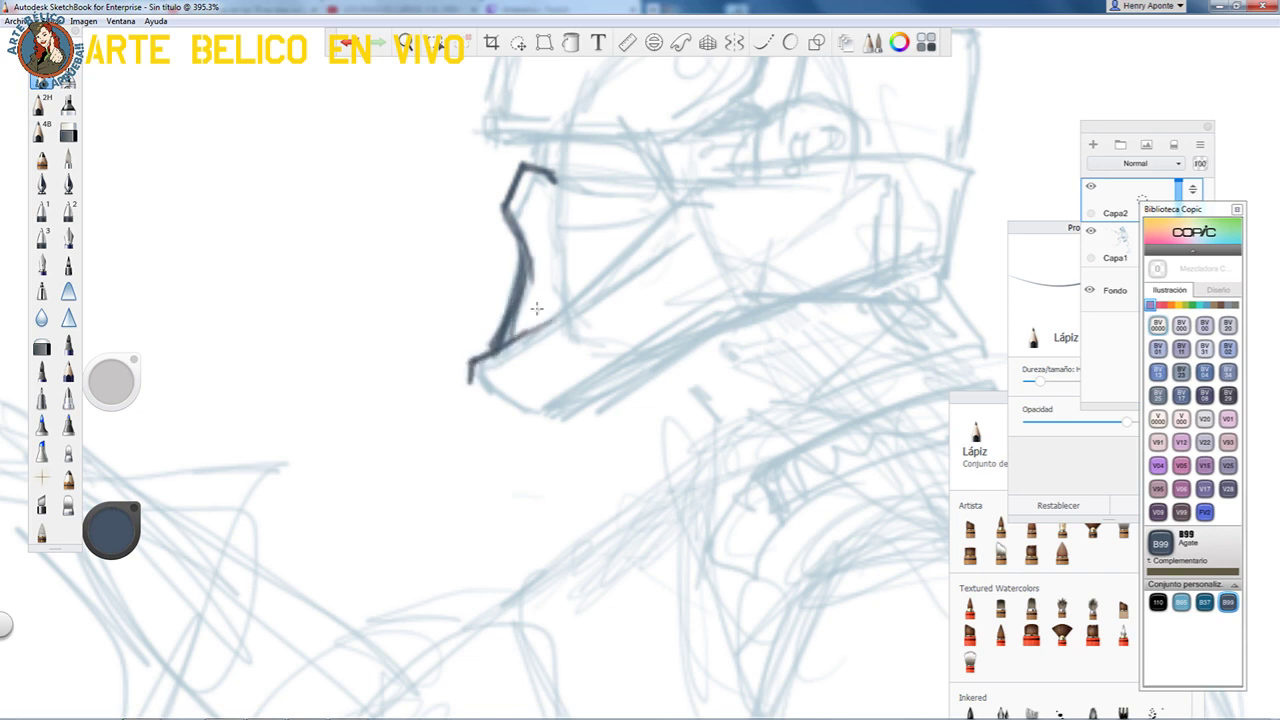
- Outline the helmet's slanted cheek and jaw guard with dark lines, closing its rear end
mouse_move(500, 328)
mouse_down()
mouse_move(470, 370)
mouse_move(676, 218)
mouse_move(468, 374)
mouse_move(516, 434)
mouse_move(702, 320)
mouse_up()
mouse_move(541, 423)
mouse_down()
mouse_move(737, 299)
mouse_move(520, 434)
mouse_move(465, 375)
mouse_move(680, 228)
mouse_up()
mouse_move(596, 288)
mouse_down()
mouse_move(689, 211)
mouse_move(740, 292)
mouse_up()
drag(696, 192, 740, 290)
drag(670, 226, 698, 185)
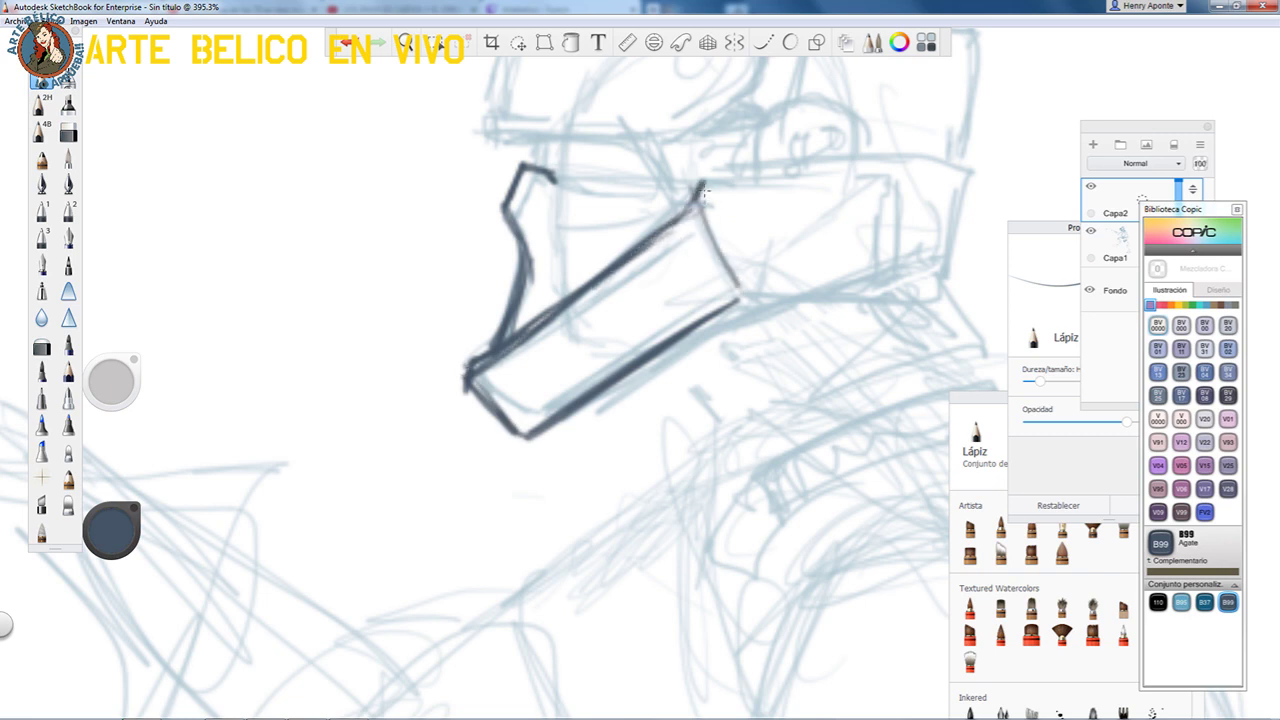
- Outline the helmet's side panel from the cheek guard to the back edge, using a slightly larger pencil
mouse_move(689, 207)
mouse_down()
mouse_move(721, 173)
mouse_move(790, 157)
mouse_move(752, 160)
mouse_move(920, 155)
mouse_up()
drag(740, 160, 870, 154)
mouse_move(690, 205)
mouse_down()
mouse_move(727, 170)
mouse_move(793, 153)
mouse_move(955, 168)
mouse_up()
drag(120, 364, 150, 360)
mouse_move(738, 296)
mouse_down()
mouse_move(968, 293)
mouse_move(755, 287)
mouse_move(963, 277)
mouse_move(950, 281)
mouse_move(977, 258)
mouse_move(969, 267)
mouse_move(995, 173)
mouse_move(948, 156)
mouse_move(963, 164)
mouse_move(767, 159)
mouse_move(700, 192)
mouse_up()
mouse_move(916, 156)
mouse_down()
mouse_move(994, 184)
mouse_move(980, 250)
mouse_up()
drag(996, 176, 971, 262)
key(space)
mouse_move(857, 269)
mouse_down()
mouse_move(863, 305)
mouse_move(720, 355)
mouse_up()
drag(703, 256, 787, 173)
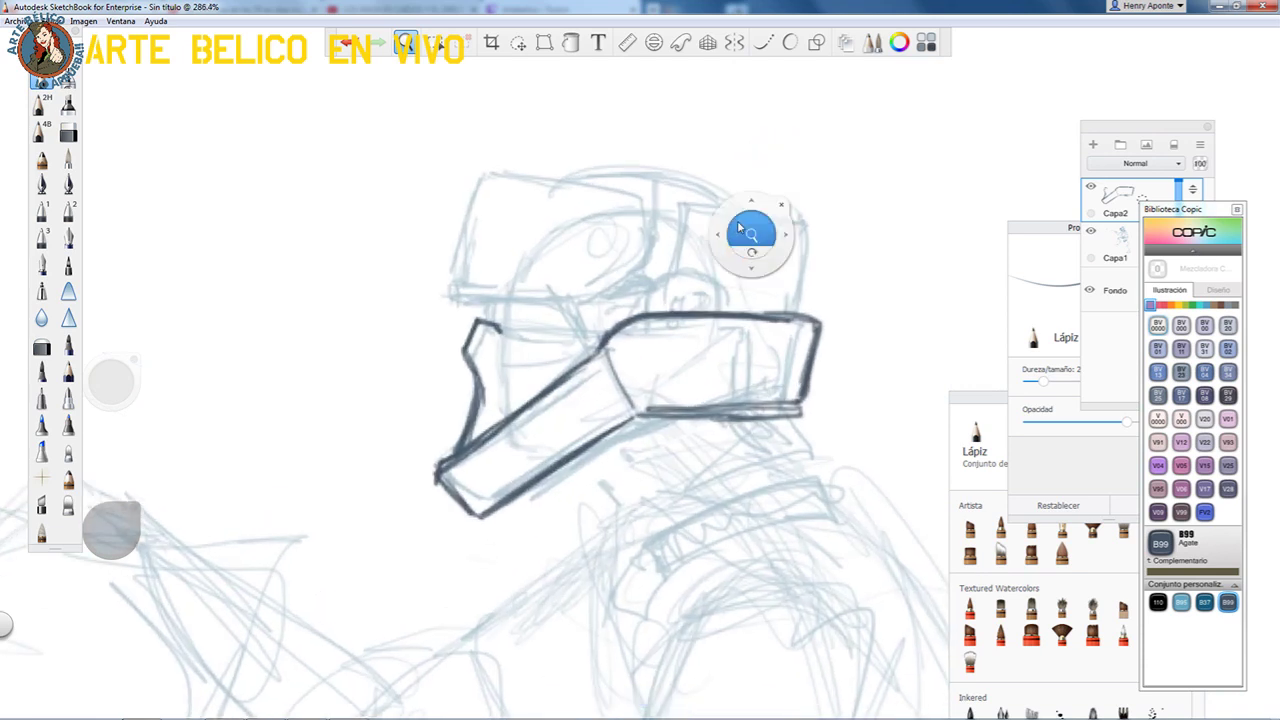
- Redraw the helmet side panel's back edge further in and outline the rear helmet block's back and top edge above it
mouse_move(842, 305)
mouse_down()
mouse_move(822, 422)
mouse_move(788, 342)
mouse_move(795, 322)
mouse_move(770, 412)
mouse_up()
key(ctrl+z)
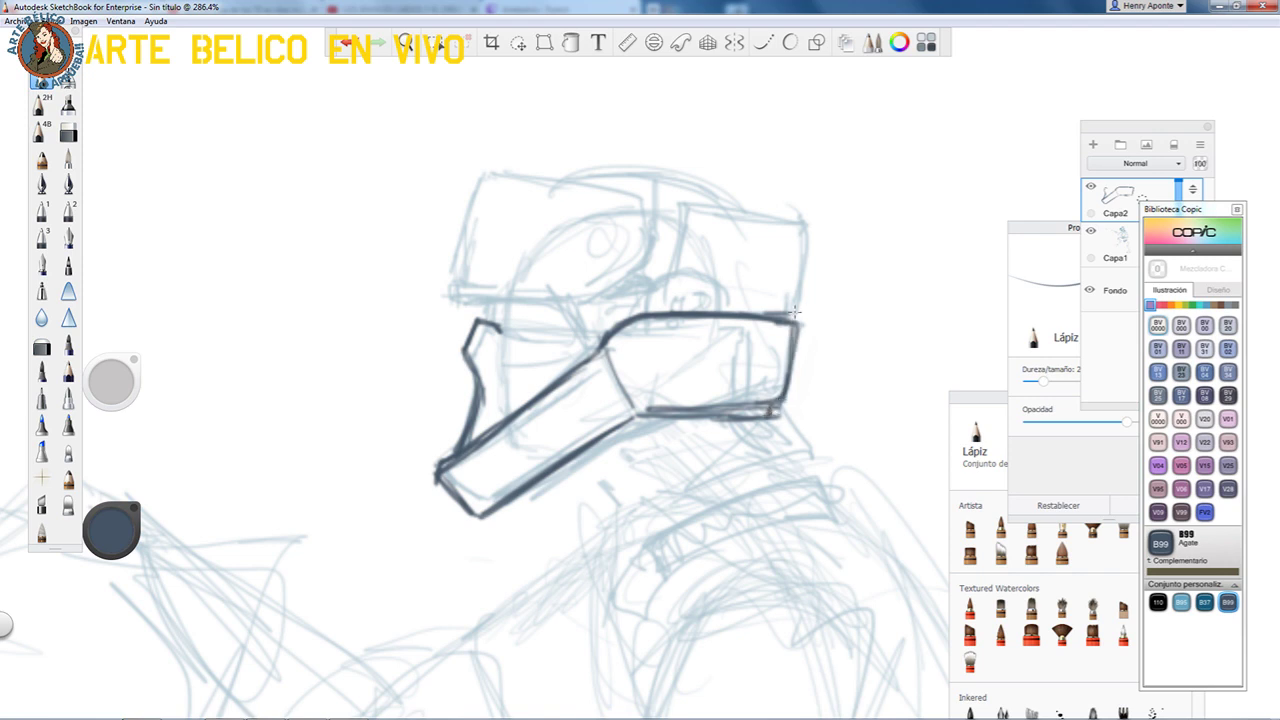
mouse_move(790, 316)
mouse_down()
mouse_move(798, 204)
mouse_move(688, 200)
mouse_move(678, 230)
mouse_up()
mouse_move(761, 196)
mouse_down()
mouse_move(717, 199)
mouse_move(672, 265)
mouse_up()
key(e)
drag(677, 143, 673, 244)
key(e)
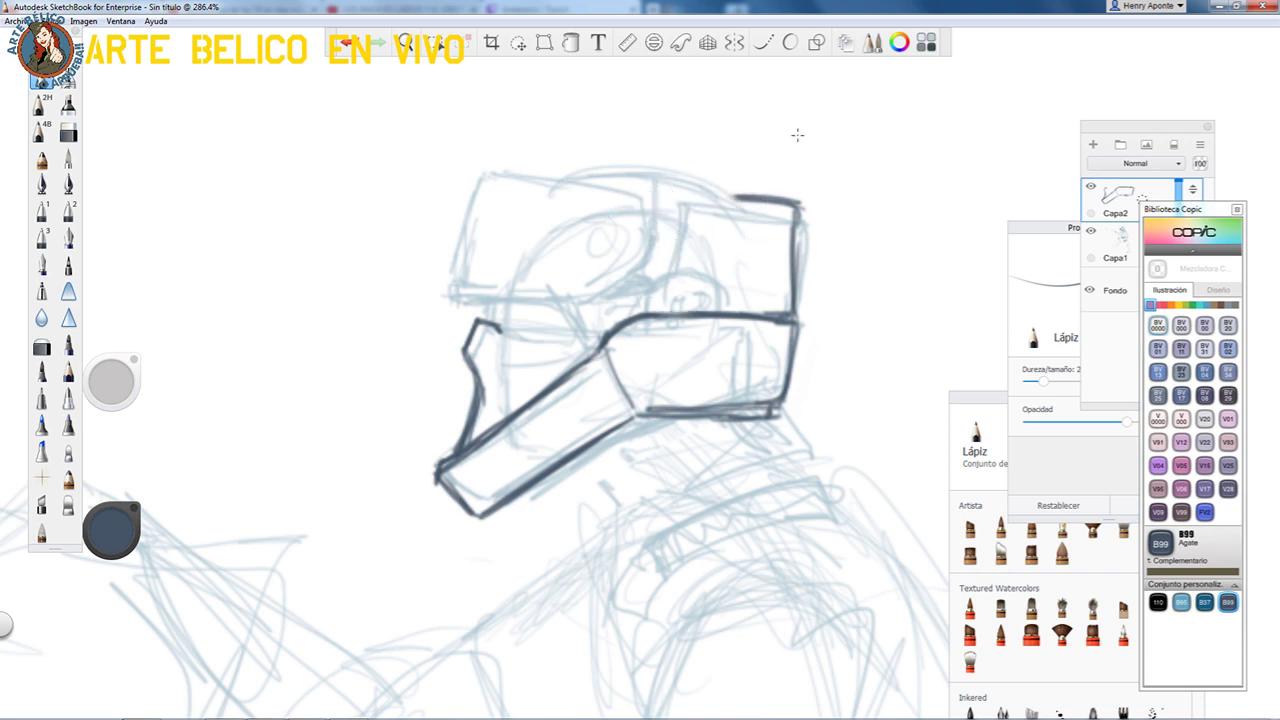
- Close the rear helmet block with a curved front edge, adding the rounded ear piece and the pointed cheek wedge
mouse_move(768, 200)
mouse_down()
mouse_move(670, 208)
mouse_move(644, 266)
mouse_move(704, 192)
mouse_move(640, 282)
mouse_up()
mouse_move(686, 204)
mouse_down()
mouse_move(645, 270)
mouse_move(560, 285)
mouse_move(550, 300)
mouse_move(588, 352)
mouse_up()
mouse_move(550, 288)
mouse_down()
mouse_move(664, 276)
mouse_move(706, 286)
mouse_move(656, 308)
mouse_up()
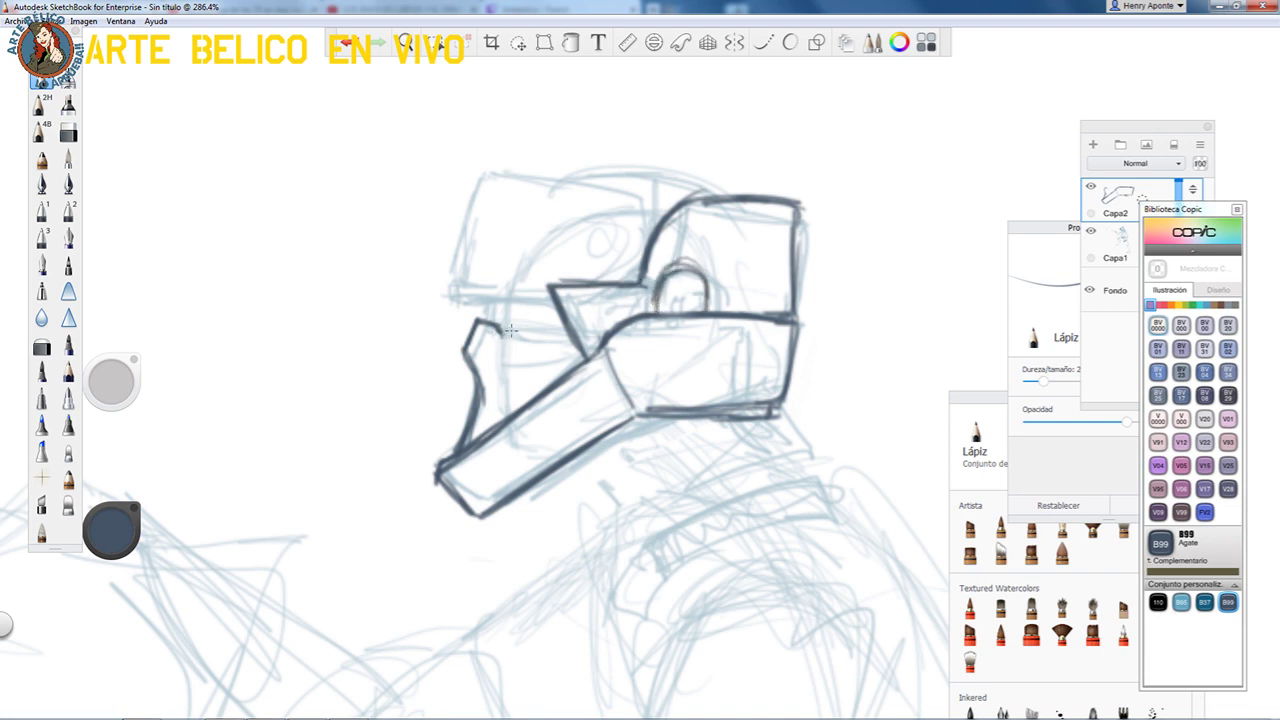
- Draw the faceplate's inner lines and a dark shaded eye lens under the helmet's brow
mouse_move(546, 296)
mouse_down()
mouse_move(450, 298)
mouse_move(512, 342)
mouse_move(568, 335)
mouse_up()
mouse_move(490, 328)
mouse_down()
mouse_move(502, 341)
mouse_move(592, 349)
mouse_move(522, 353)
mouse_move(506, 410)
mouse_up()
drag(522, 354, 502, 420)
mouse_move(494, 297)
mouse_down()
mouse_move(510, 338)
mouse_move(530, 336)
mouse_move(532, 303)
mouse_move(552, 344)
mouse_move(556, 308)
mouse_move(560, 342)
mouse_up()
- Outline the raised visor plate with its small round detail and the helmet's dome above it
mouse_move(552, 296)
mouse_down()
mouse_move(561, 331)
mouse_move(457, 286)
mouse_move(564, 286)
mouse_move(449, 284)
mouse_move(476, 182)
mouse_up()
mouse_move(438, 266)
mouse_down()
mouse_move(486, 166)
mouse_move(437, 274)
mouse_move(580, 282)
mouse_move(640, 268)
mouse_move(628, 273)
mouse_up()
mouse_move(609, 240)
mouse_down()
mouse_move(678, 226)
mouse_move(649, 237)
mouse_move(653, 210)
mouse_move(553, 175)
mouse_move(499, 170)
mouse_move(472, 189)
mouse_move(485, 171)
mouse_move(440, 272)
mouse_up()
mouse_move(494, 176)
mouse_down()
mouse_move(465, 208)
mouse_move(451, 269)
mouse_up()
mouse_move(528, 168)
mouse_down()
mouse_move(599, 144)
mouse_move(692, 148)
mouse_up()
mouse_move(762, 196)
mouse_down()
mouse_move(703, 153)
mouse_move(533, 172)
mouse_move(594, 146)
mouse_move(688, 142)
mouse_move(757, 197)
mouse_up()
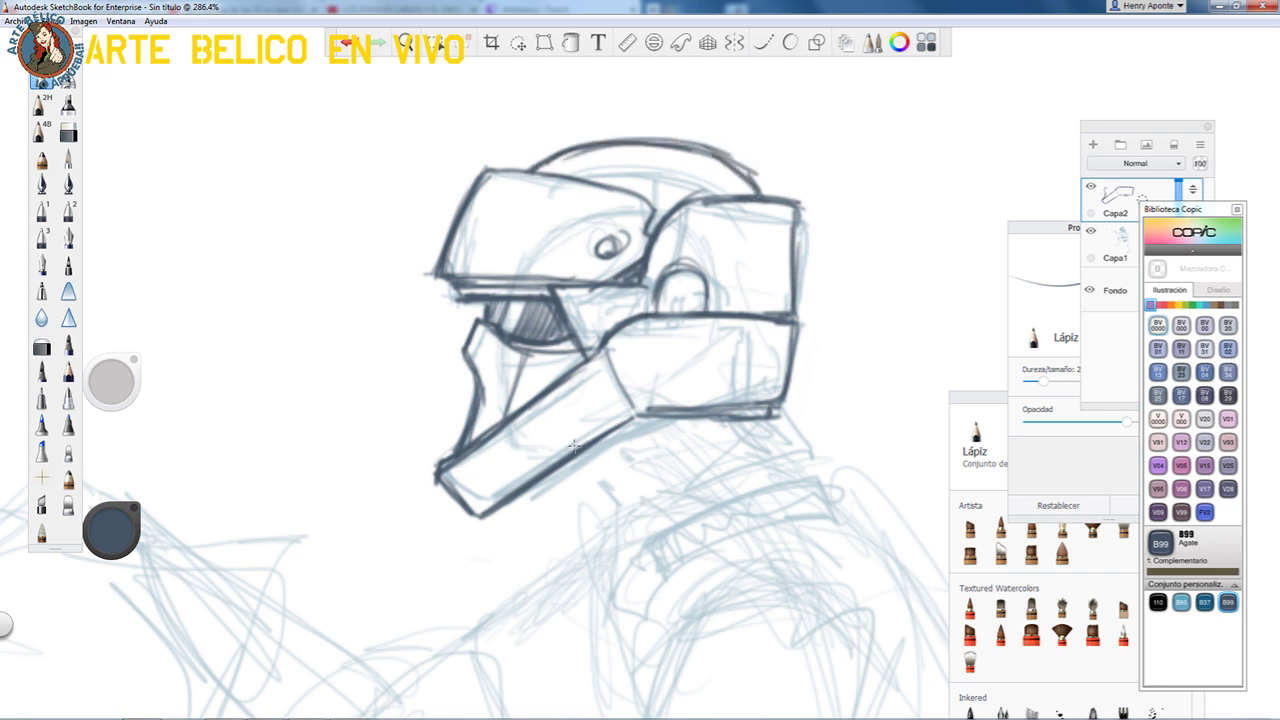
- Draw the front neck line under the jaw guard and begin hatching the neck
drag(578, 462, 642, 522)
mouse_move(595, 450)
mouse_down()
mouse_move(630, 446)
mouse_move(680, 467)
mouse_up()
- Lower the opacity of sketch layer Capa1 to 17 and make Capa2 the active layer again
click(1134, 242)
drag(1176, 252, 1177, 261)
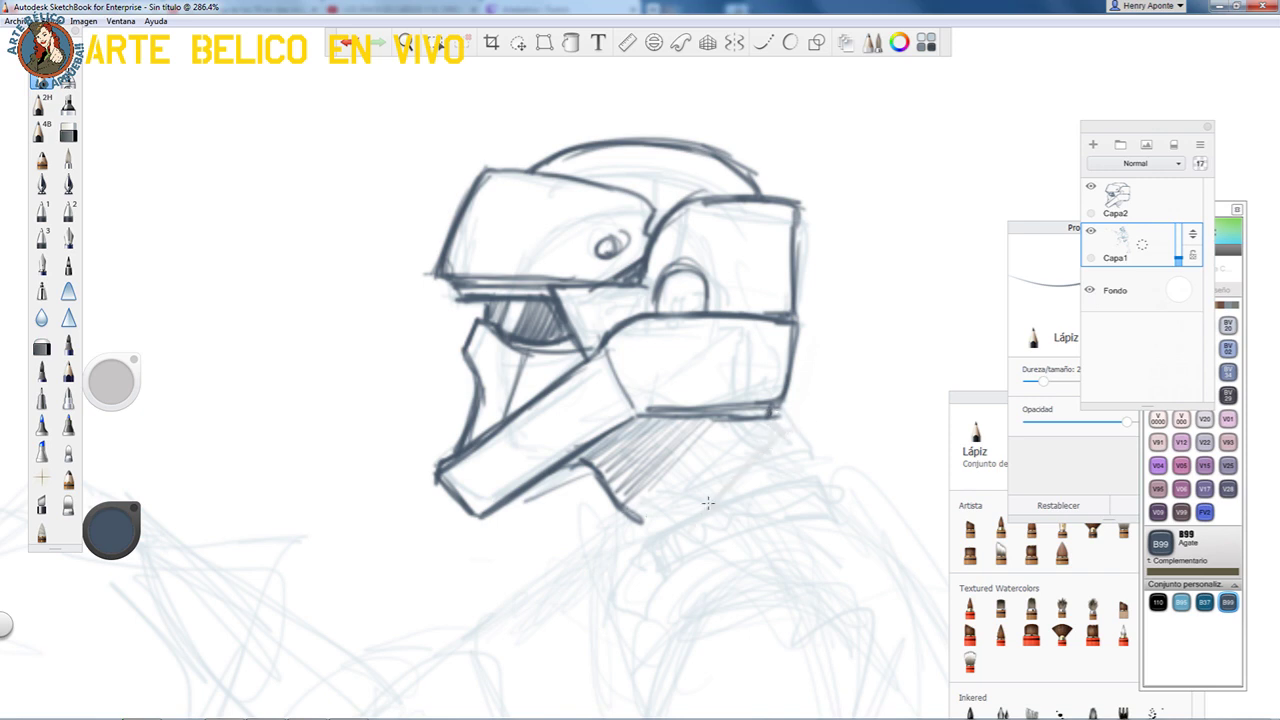
click(1158, 202)
- Hatch the neck with diagonal strokes between the helmet's lower edge and the collar
drag(868, 422, 707, 524)
drag(792, 455, 695, 547)
mouse_move(821, 428)
mouse_down()
mouse_move(807, 421)
mouse_move(676, 552)
mouse_up()
drag(621, 514, 619, 549)
drag(738, 488, 654, 560)
mouse_move(806, 438)
mouse_down()
mouse_move(638, 572)
mouse_move(786, 434)
mouse_move(642, 548)
mouse_up()
drag(760, 420, 650, 542)
mouse_move(748, 420)
mouse_down()
mouse_move(630, 546)
mouse_move(630, 532)
mouse_up()
mouse_move(718, 422)
mouse_down()
mouse_move(622, 530)
mouse_move(638, 372)
mouse_up()
- Draw the collar band around the base of the neck with short shading strokes
key(space)
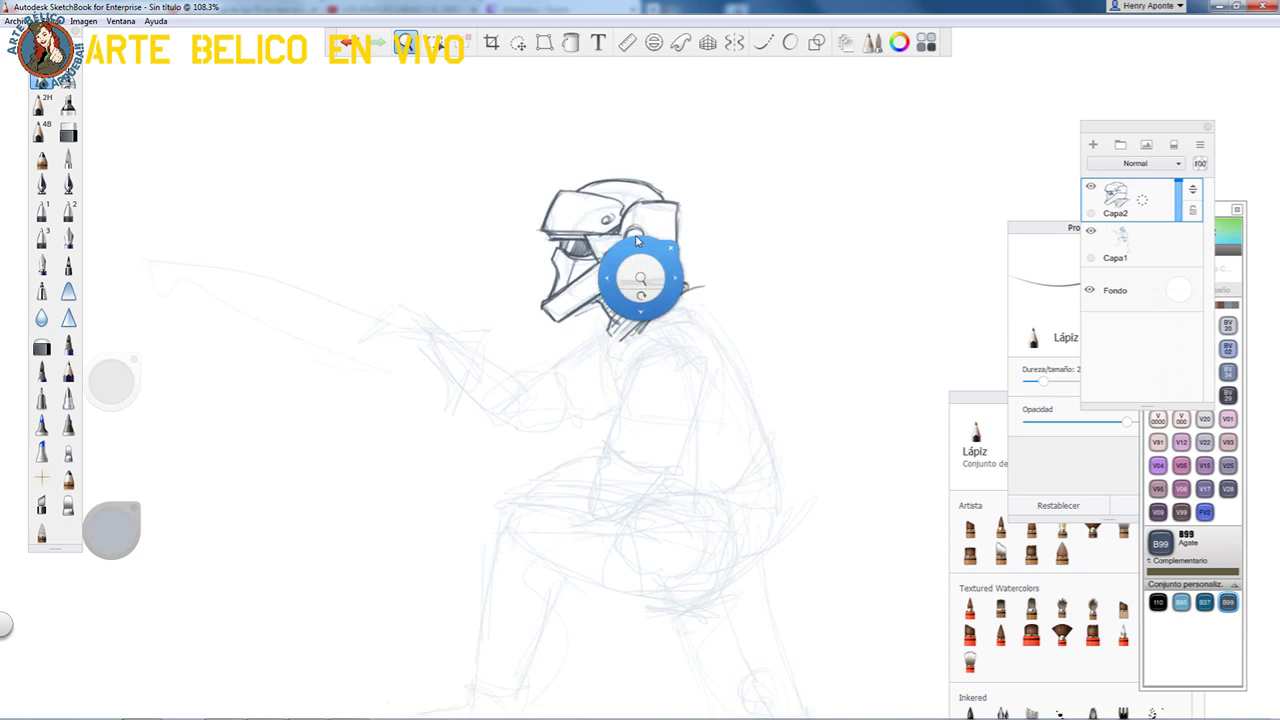
drag(640, 277, 634, 192)
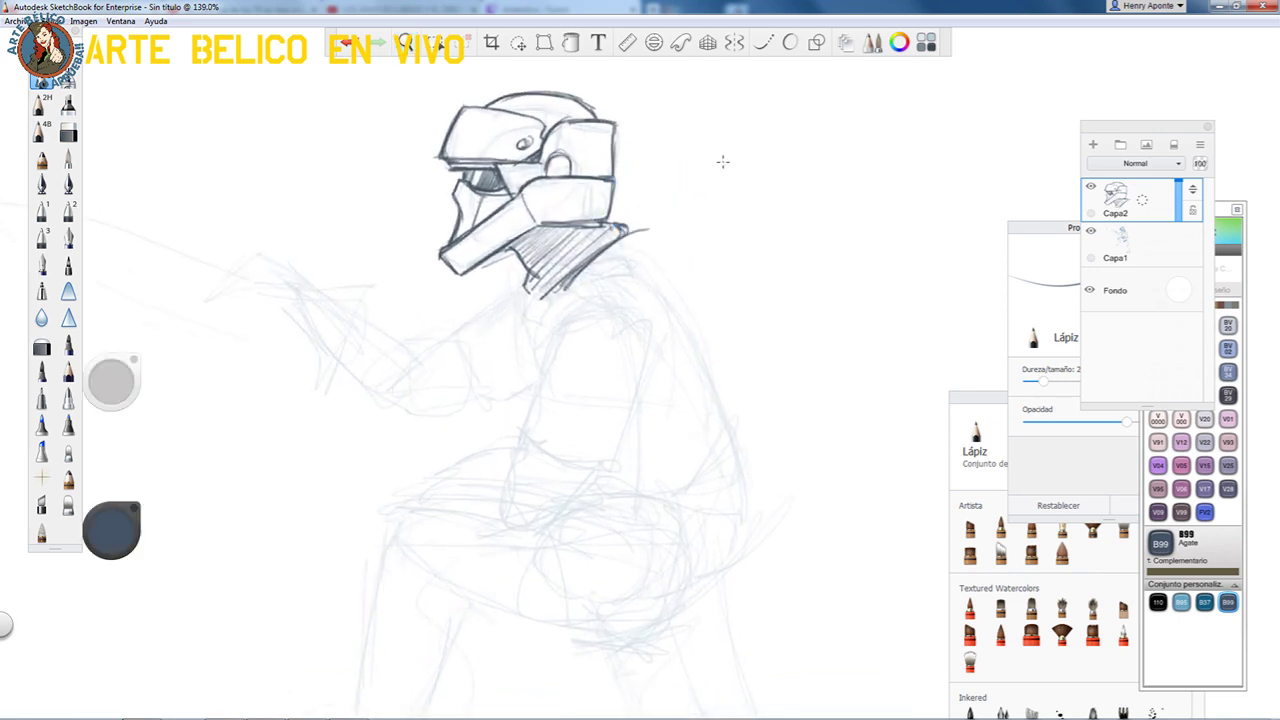
drag(648, 257, 578, 280)
drag(584, 254, 558, 294)
mouse_move(618, 256)
mouse_down()
mouse_move(537, 297)
mouse_move(616, 286)
mouse_move(570, 288)
mouse_move(606, 285)
mouse_move(582, 265)
mouse_move(616, 286)
mouse_move(612, 258)
mouse_move(670, 280)
mouse_move(640, 240)
mouse_move(657, 256)
mouse_move(576, 262)
mouse_move(530, 300)
mouse_move(519, 272)
mouse_up()
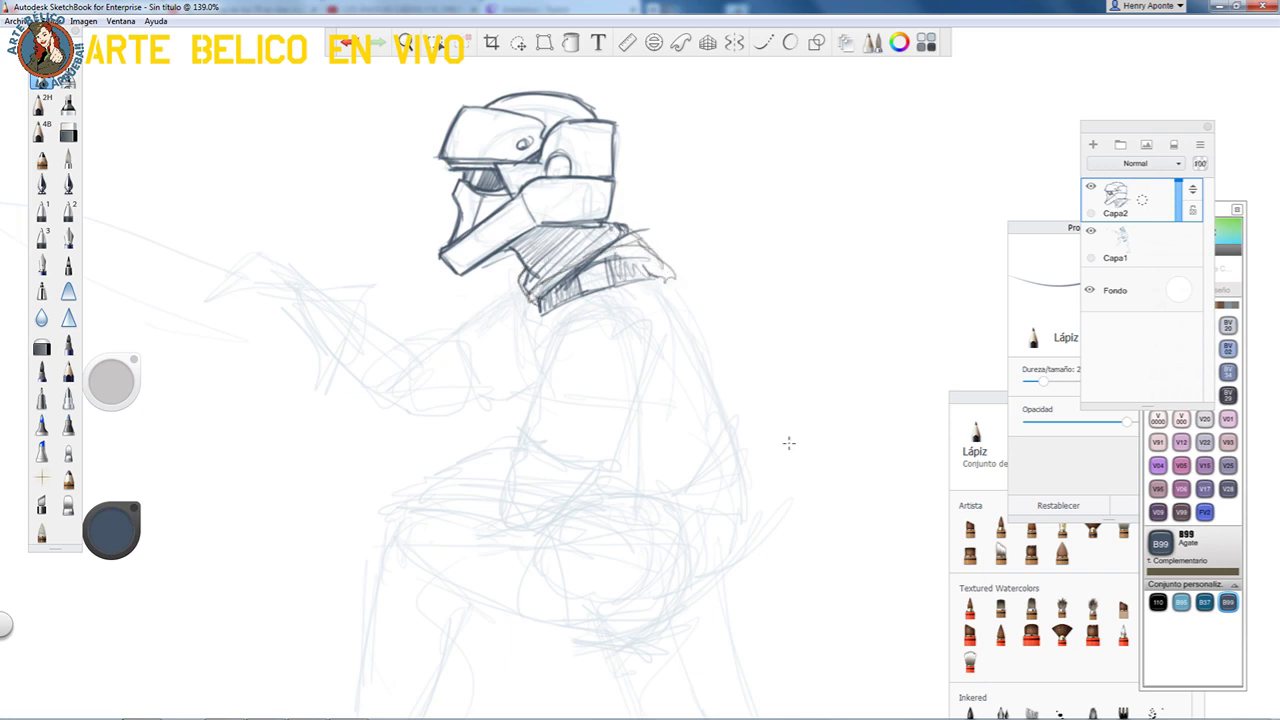
- Outline the large rounded shoulder plate with a slightly larger pencil and add curved contour lines across it
mouse_move(587, 306)
mouse_down()
mouse_move(654, 315)
mouse_move(635, 302)
mouse_move(564, 316)
mouse_move(517, 409)
mouse_move(590, 457)
mouse_move(568, 444)
mouse_move(645, 455)
mouse_up()
drag(663, 317, 658, 437)
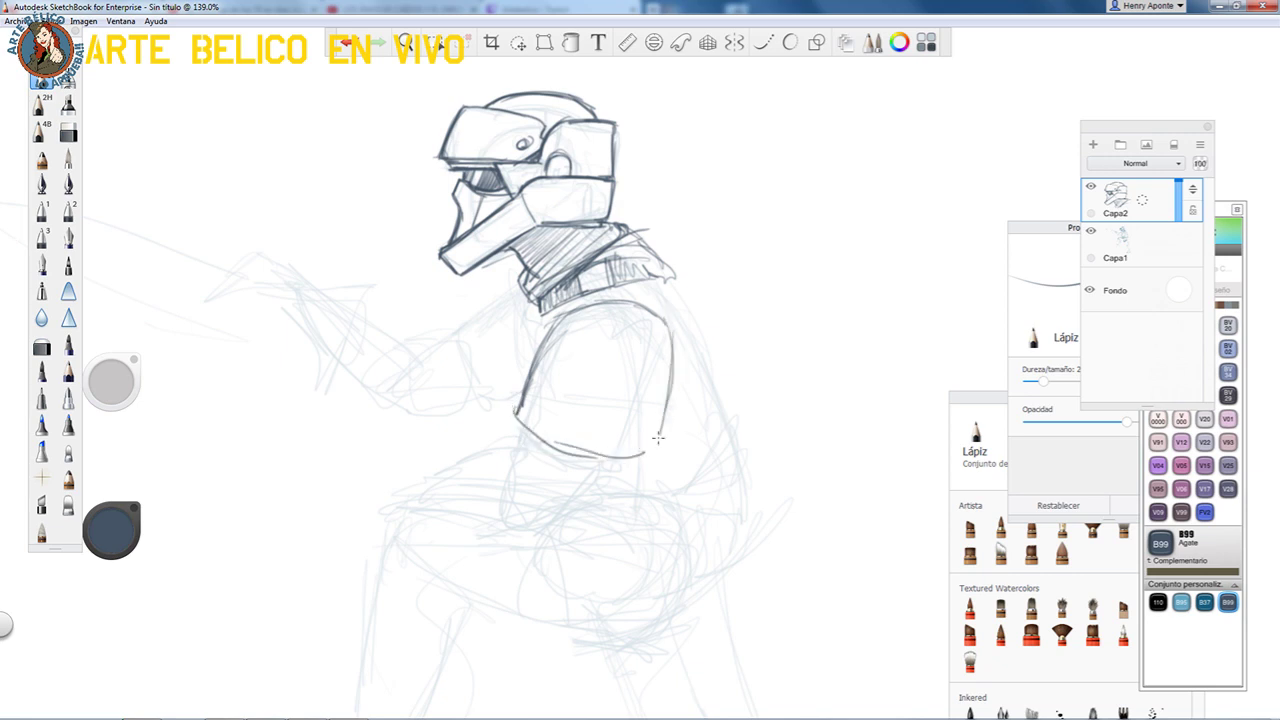
drag(99, 373, 117, 384)
mouse_move(561, 325)
mouse_down()
mouse_move(514, 418)
mouse_move(562, 450)
mouse_move(643, 446)
mouse_up()
mouse_move(553, 445)
mouse_down()
mouse_move(653, 454)
mouse_move(674, 373)
mouse_move(659, 431)
mouse_move(668, 319)
mouse_move(677, 339)
mouse_move(665, 315)
mouse_move(598, 296)
mouse_move(573, 303)
mouse_move(607, 299)
mouse_move(552, 349)
mouse_up()
drag(605, 316, 542, 436)
drag(646, 330, 624, 445)
mouse_move(524, 396)
mouse_down()
mouse_move(656, 436)
mouse_move(662, 418)
mouse_up()
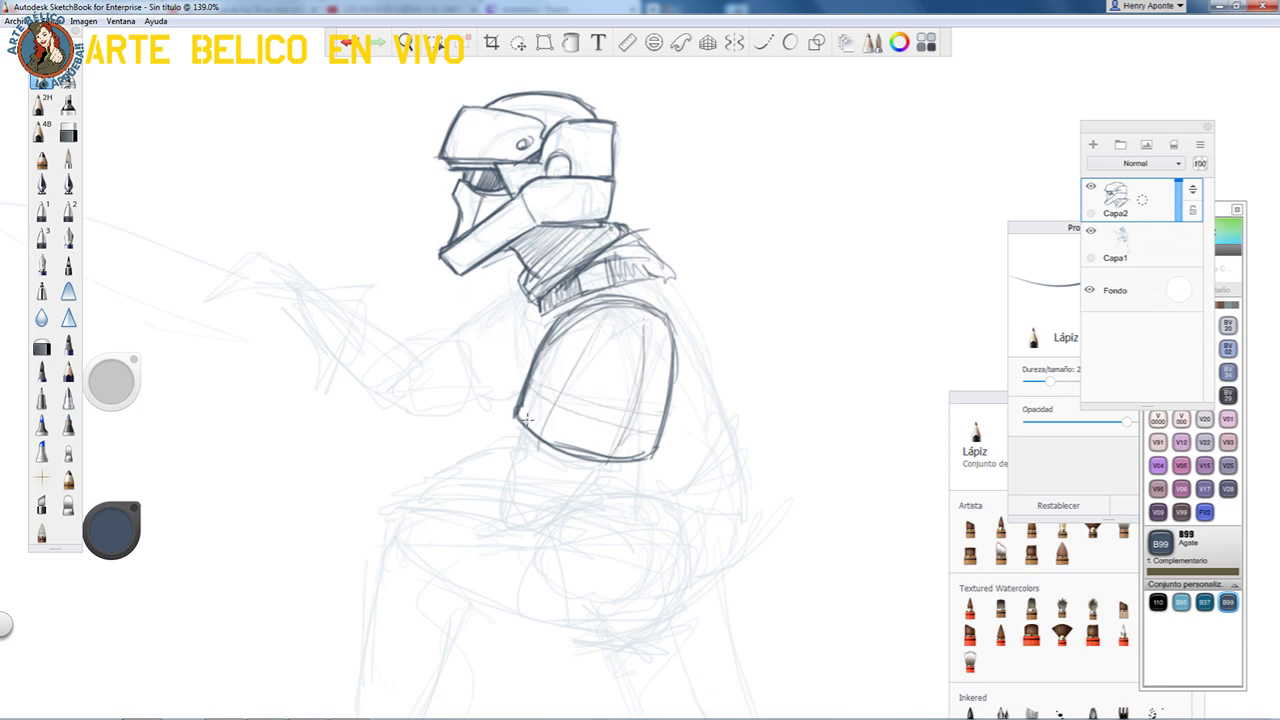
- Draw the upper arm below the shoulder plate, a crosshatched elbow pad and the forearm guard reaching forward
mouse_move(519, 418)
mouse_down()
mouse_move(512, 474)
mouse_move(552, 477)
mouse_move(564, 500)
mouse_move(596, 467)
mouse_move(570, 502)
mouse_move(550, 476)
mouse_move(566, 499)
mouse_move(536, 513)
mouse_move(507, 480)
mouse_move(531, 472)
mouse_move(505, 491)
mouse_move(543, 493)
mouse_move(516, 517)
mouse_move(566, 505)
mouse_move(524, 529)
mouse_move(510, 479)
mouse_move(566, 511)
mouse_move(548, 519)
mouse_move(509, 474)
mouse_move(499, 498)
mouse_move(500, 467)
mouse_move(518, 522)
mouse_up()
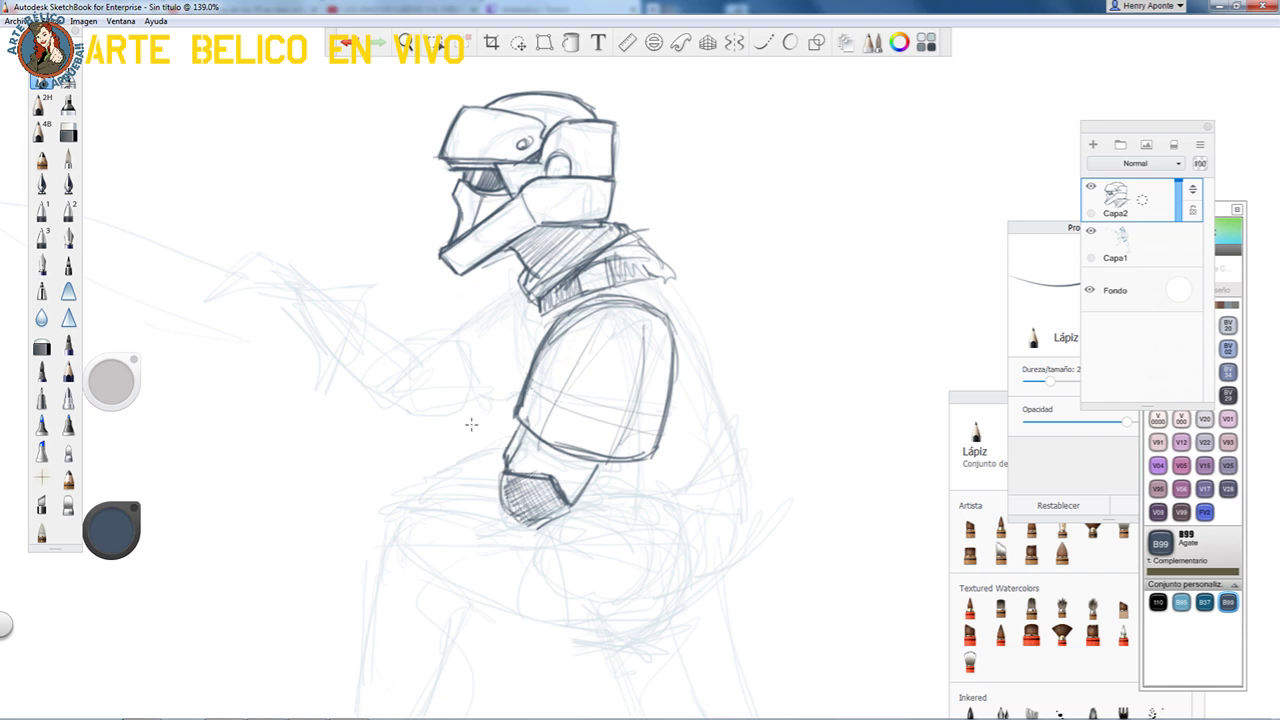
mouse_move(498, 464)
mouse_down()
mouse_move(405, 471)
mouse_move(395, 498)
mouse_move(411, 476)
mouse_move(468, 463)
mouse_move(398, 478)
mouse_move(392, 498)
mouse_move(525, 526)
mouse_move(496, 458)
mouse_move(500, 513)
mouse_move(465, 460)
mouse_move(403, 465)
mouse_move(397, 503)
mouse_move(408, 468)
mouse_move(390, 466)
mouse_move(375, 515)
mouse_move(416, 508)
mouse_up()
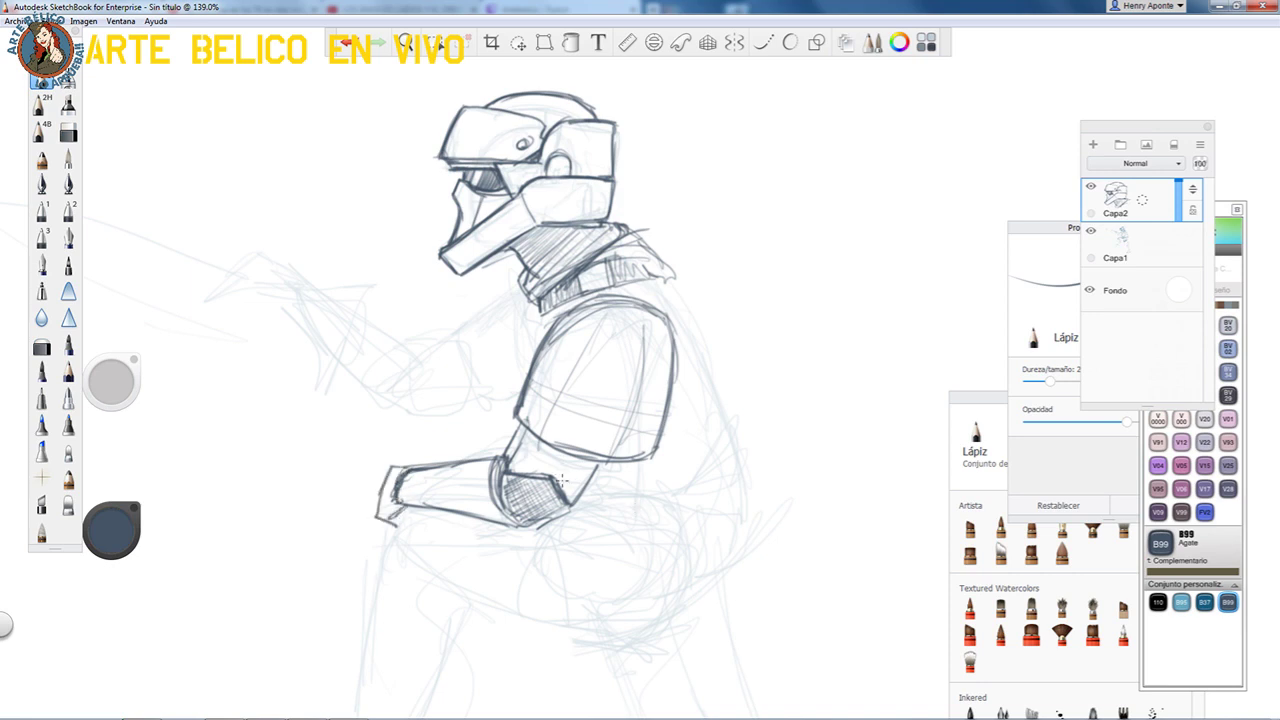
mouse_move(600, 464)
mouse_down()
mouse_move(586, 493)
mouse_move(604, 459)
mouse_up()
drag(540, 427, 643, 460)
mouse_move(528, 414)
mouse_down()
mouse_move(560, 471)
mouse_move(550, 449)
mouse_move(512, 464)
mouse_up()
drag(590, 458, 572, 496)
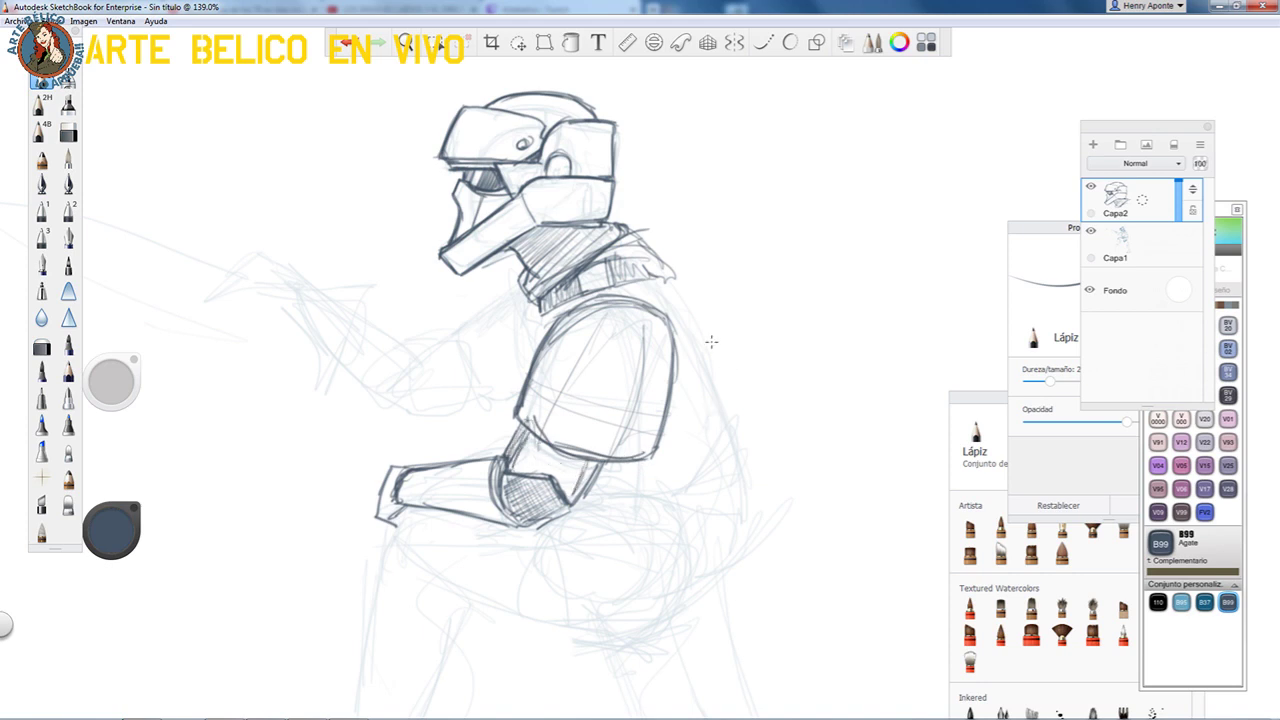
- Add a hatched rear rim to the shoulder plate and sketch the upper back line behind the collar
mouse_move(668, 432)
mouse_down()
mouse_move(702, 398)
mouse_move(694, 326)
mouse_up()
mouse_move(613, 296)
mouse_down()
mouse_move(676, 332)
mouse_move(704, 386)
mouse_move(694, 420)
mouse_move(660, 452)
mouse_up()
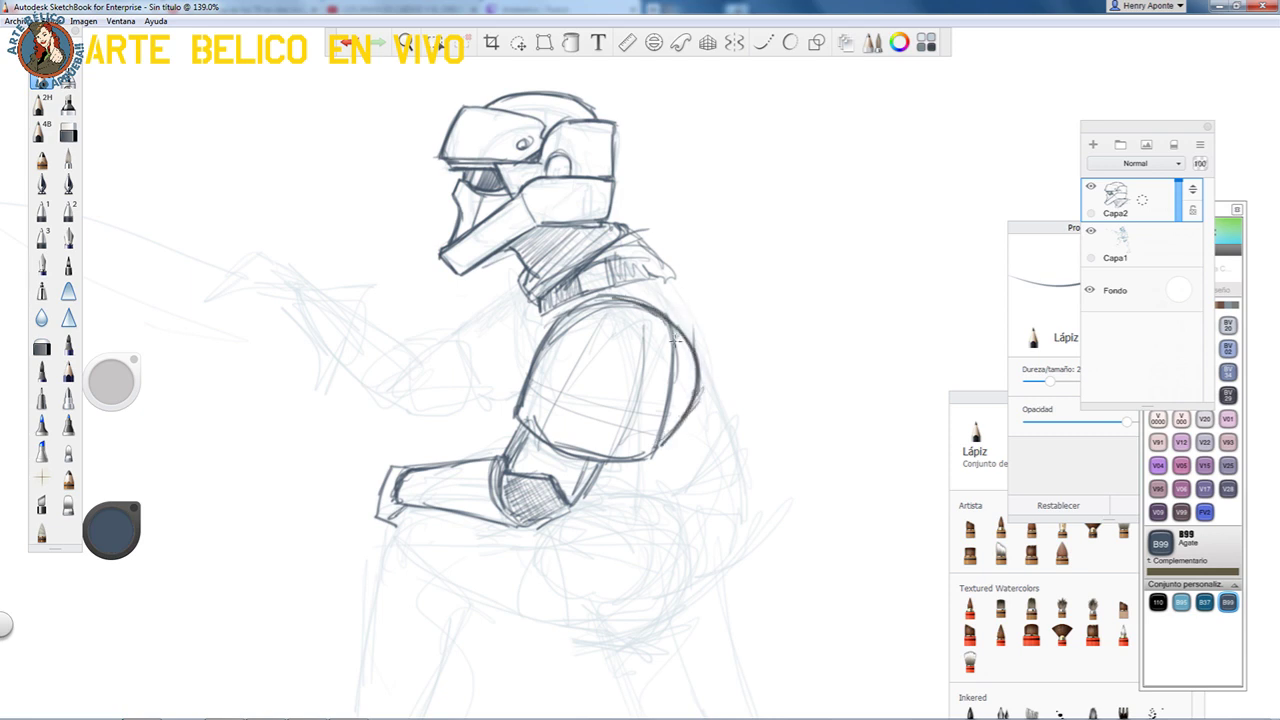
mouse_move(681, 340)
mouse_down()
mouse_move(692, 396)
mouse_move(670, 430)
mouse_up()
drag(640, 226, 694, 316)
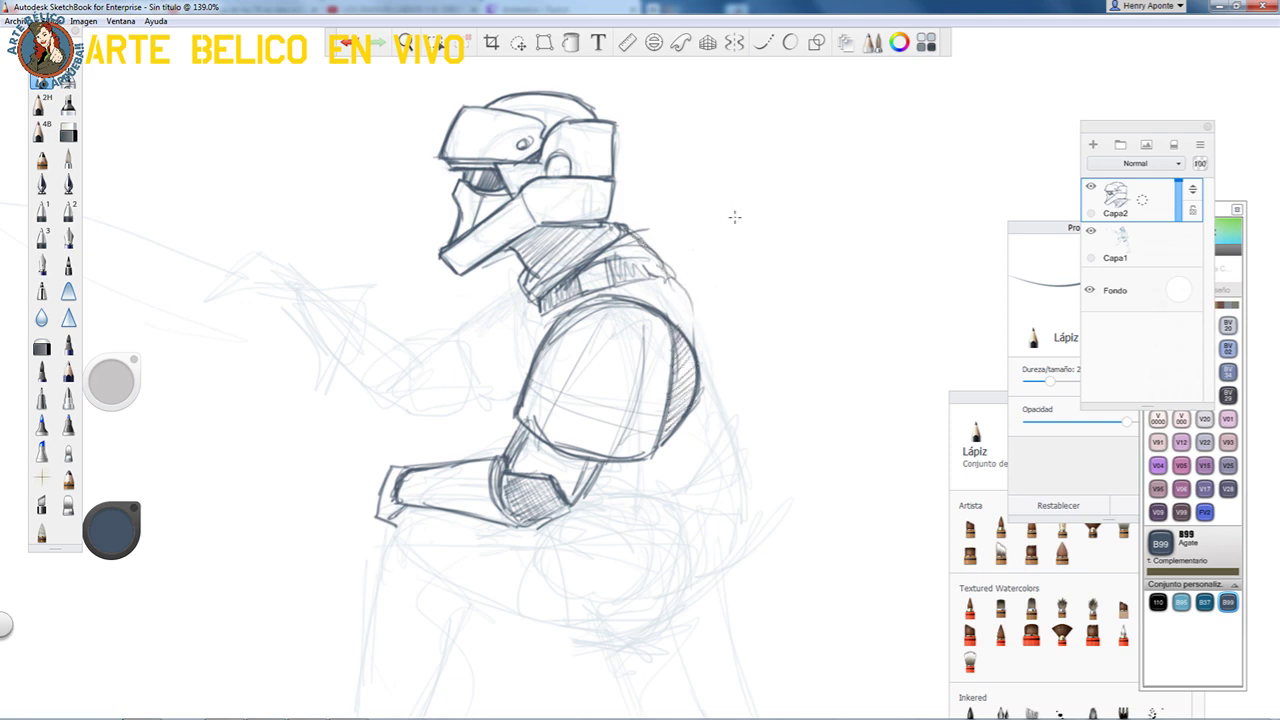
- Draw the curved front edge of the chest plate ahead of the shoulder plate, with inner contour lines
mouse_move(516, 303)
mouse_down()
mouse_move(490, 358)
mouse_move(512, 408)
mouse_up()
drag(496, 356, 520, 422)
drag(497, 326, 521, 283)
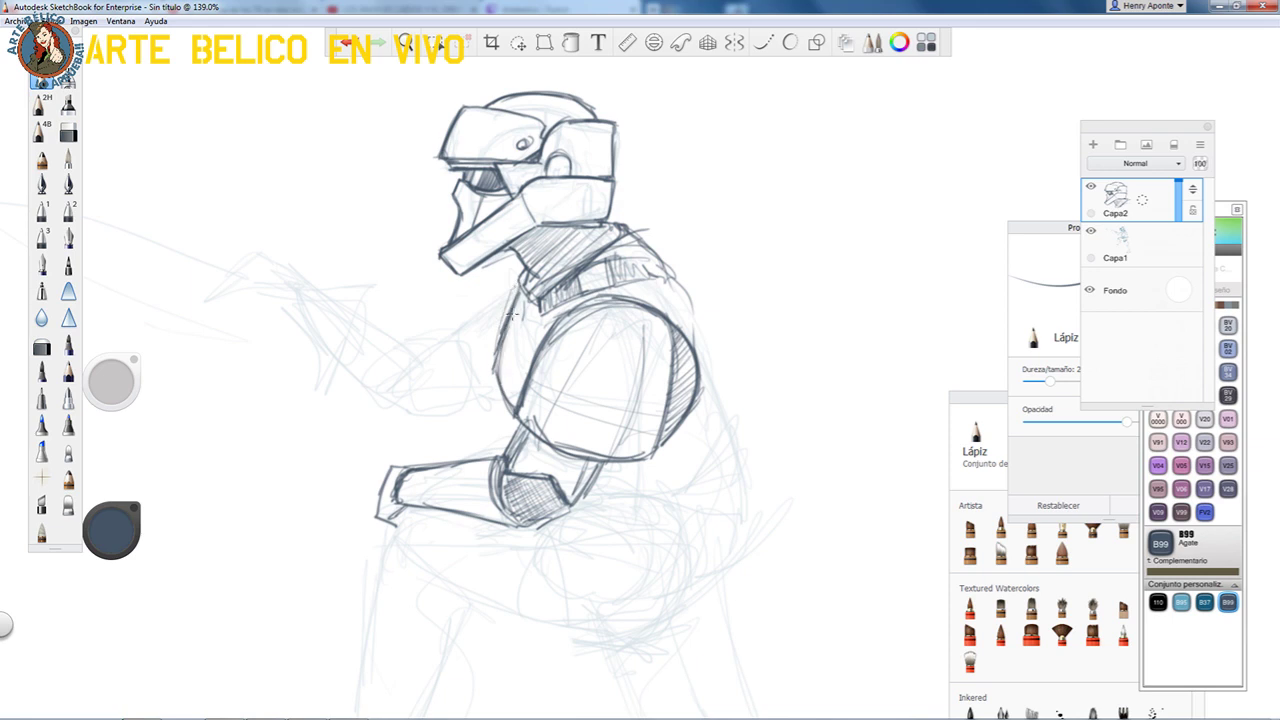
drag(495, 368, 518, 417)
drag(542, 314, 514, 397)
drag(532, 325, 513, 389)
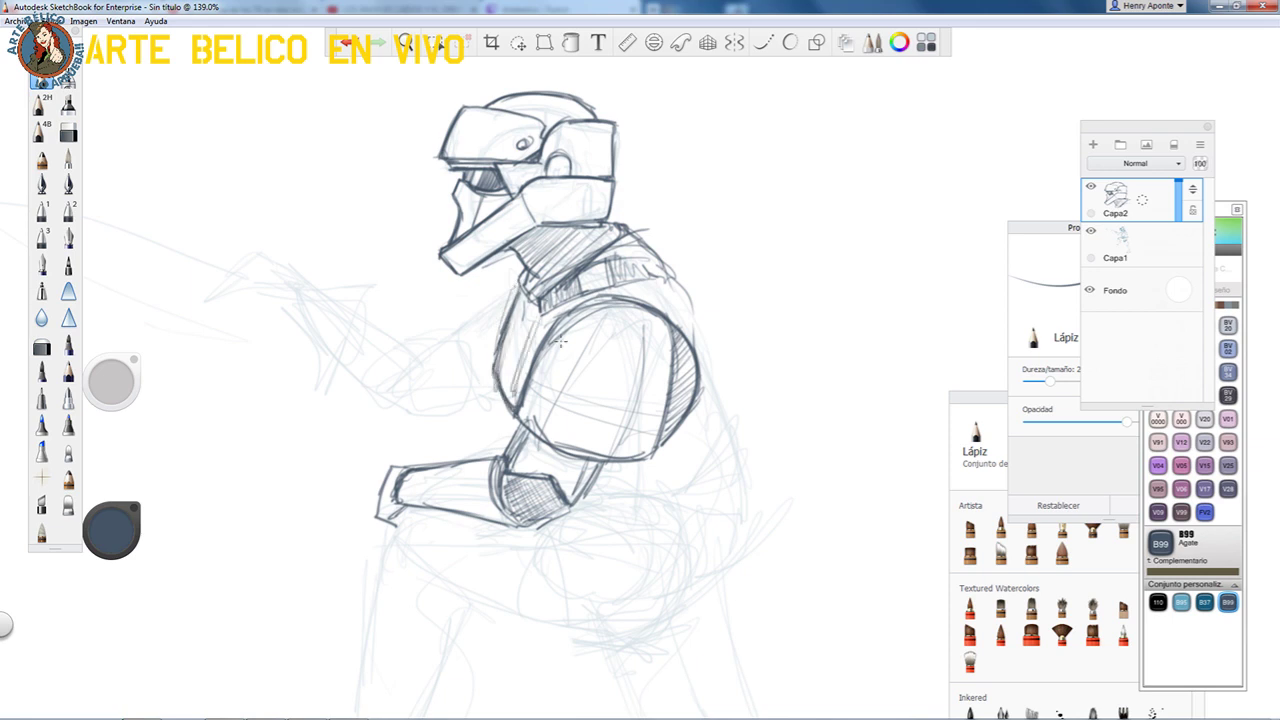
- Draw the back contour from the collar down to the waist and outline the lower torso behind the shoulder plate
mouse_move(643, 249)
mouse_down()
mouse_move(705, 330)
mouse_move(700, 396)
mouse_up()
drag(716, 352, 710, 384)
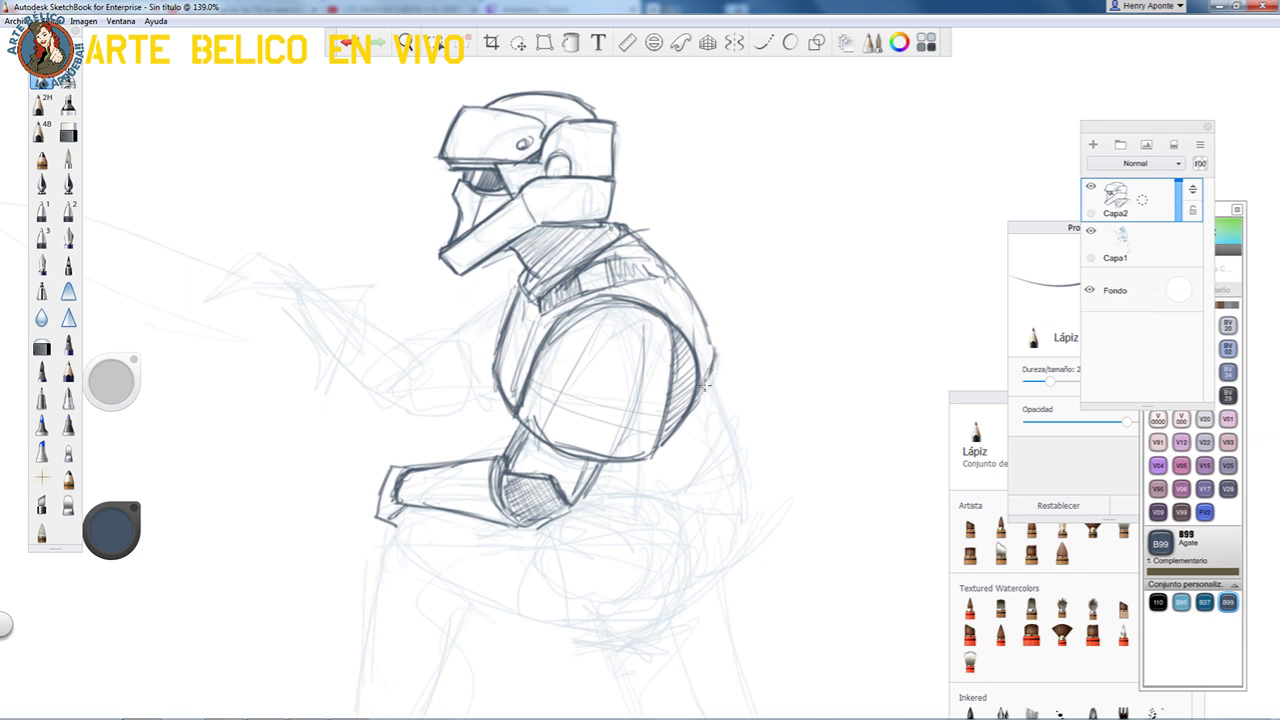
drag(714, 354, 680, 428)
drag(708, 380, 654, 456)
drag(722, 352, 688, 426)
mouse_move(718, 384)
mouse_down()
mouse_move(656, 468)
mouse_move(594, 480)
mouse_move(734, 438)
mouse_move(731, 426)
mouse_move(670, 506)
mouse_up()
drag(678, 436, 696, 486)
mouse_move(690, 494)
mouse_down()
mouse_move(660, 508)
mouse_move(615, 485)
mouse_up()
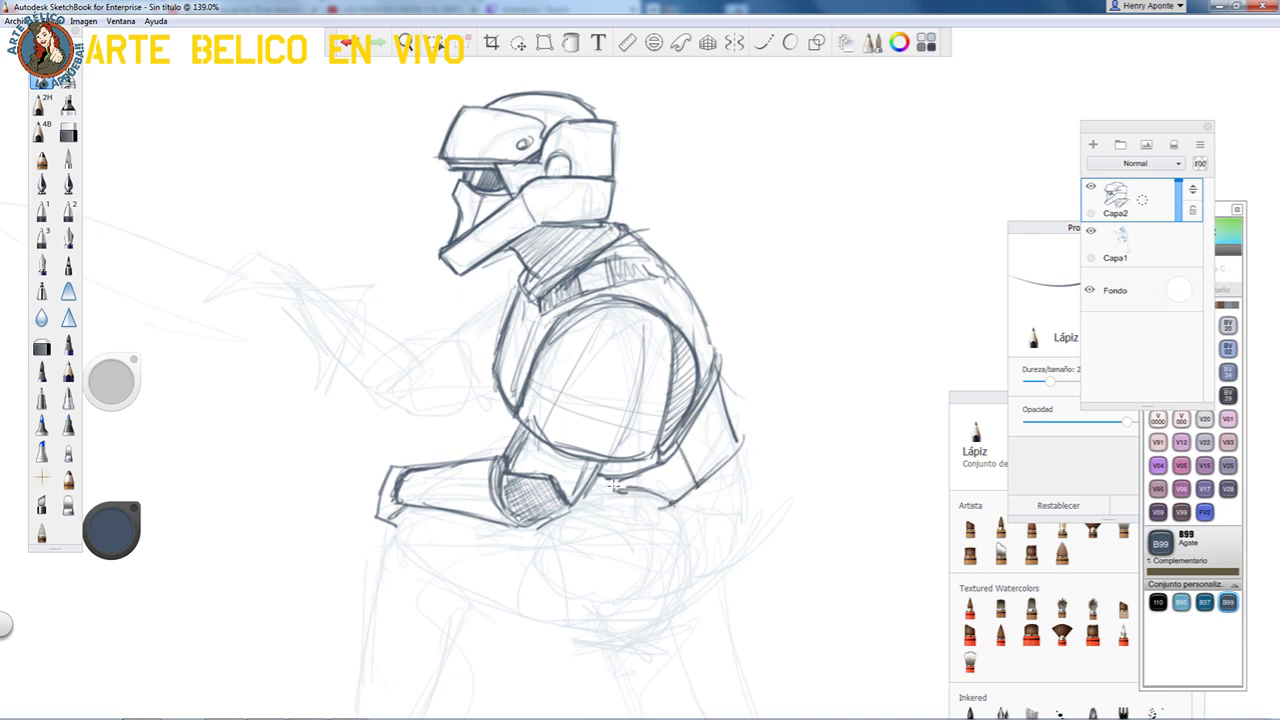
mouse_move(710, 370)
mouse_down()
mouse_move(746, 438)
mouse_move(707, 476)
mouse_up()
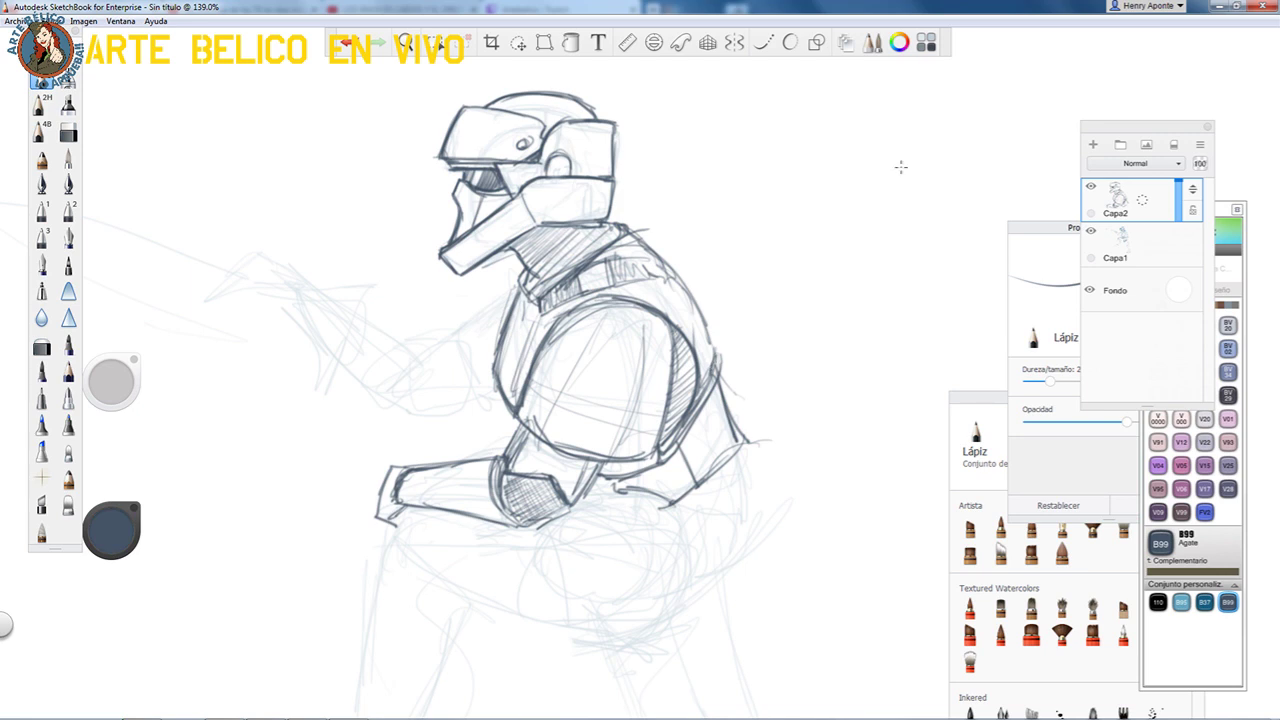
- Draw the long curved lower contour of the hip from the elbow pad around the seat
drag(587, 482, 603, 485)
mouse_move(553, 528)
mouse_down()
mouse_move(586, 582)
mouse_move(684, 617)
mouse_up()
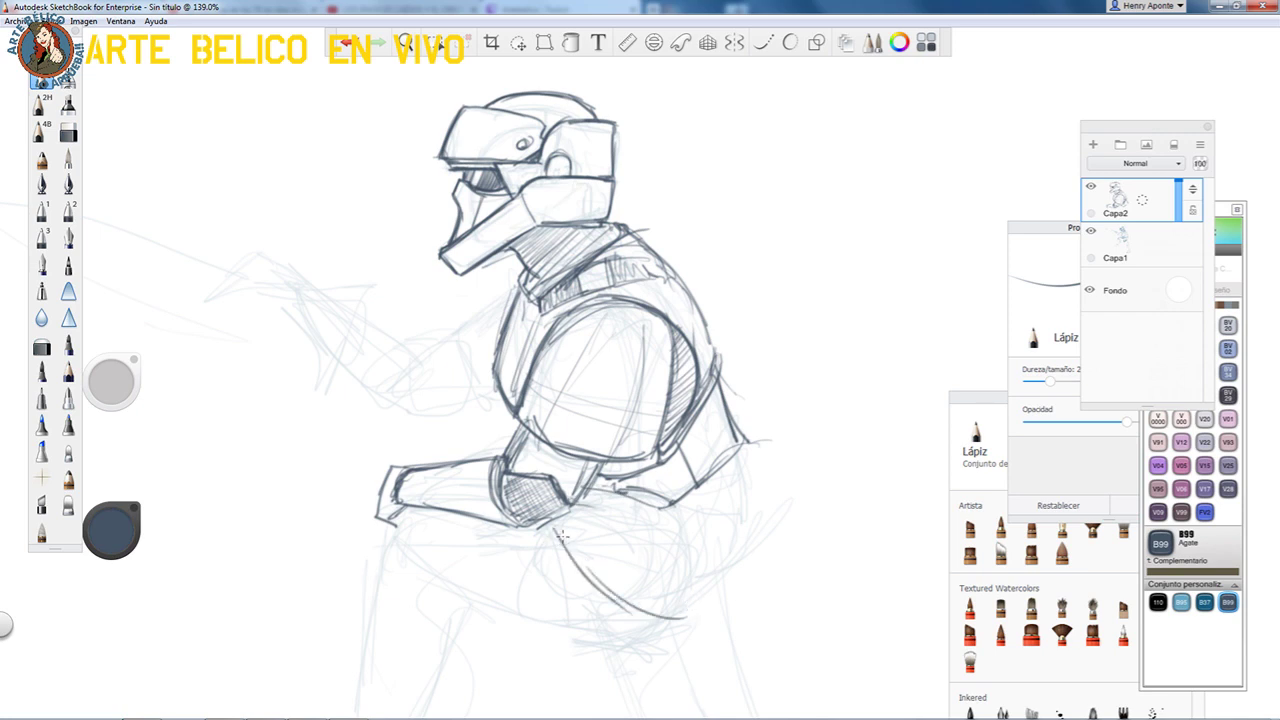
mouse_move(550, 522)
mouse_down()
mouse_move(656, 610)
mouse_move(720, 636)
mouse_move(786, 612)
mouse_up()
- Draw the rounded belt pouches and rolled gear at the back of the waist
mouse_move(698, 480)
mouse_down()
mouse_move(728, 460)
mouse_move(706, 524)
mouse_move(764, 518)
mouse_move(712, 458)
mouse_move(708, 540)
mouse_move(762, 452)
mouse_move(711, 526)
mouse_move(718, 456)
mouse_move(764, 480)
mouse_move(684, 484)
mouse_move(702, 496)
mouse_move(684, 482)
mouse_move(724, 504)
mouse_move(766, 480)
mouse_move(702, 455)
mouse_move(758, 416)
mouse_move(790, 424)
mouse_move(788, 498)
mouse_move(774, 504)
mouse_up()
drag(788, 428, 801, 476)
mouse_move(738, 450)
mouse_down()
mouse_move(775, 463)
mouse_move(762, 455)
mouse_move(796, 452)
mouse_move(788, 434)
mouse_up()
mouse_move(748, 392)
mouse_down()
mouse_move(732, 410)
mouse_move(770, 392)
mouse_move(766, 380)
mouse_move(800, 432)
mouse_move(773, 446)
mouse_up()
drag(726, 410, 717, 430)
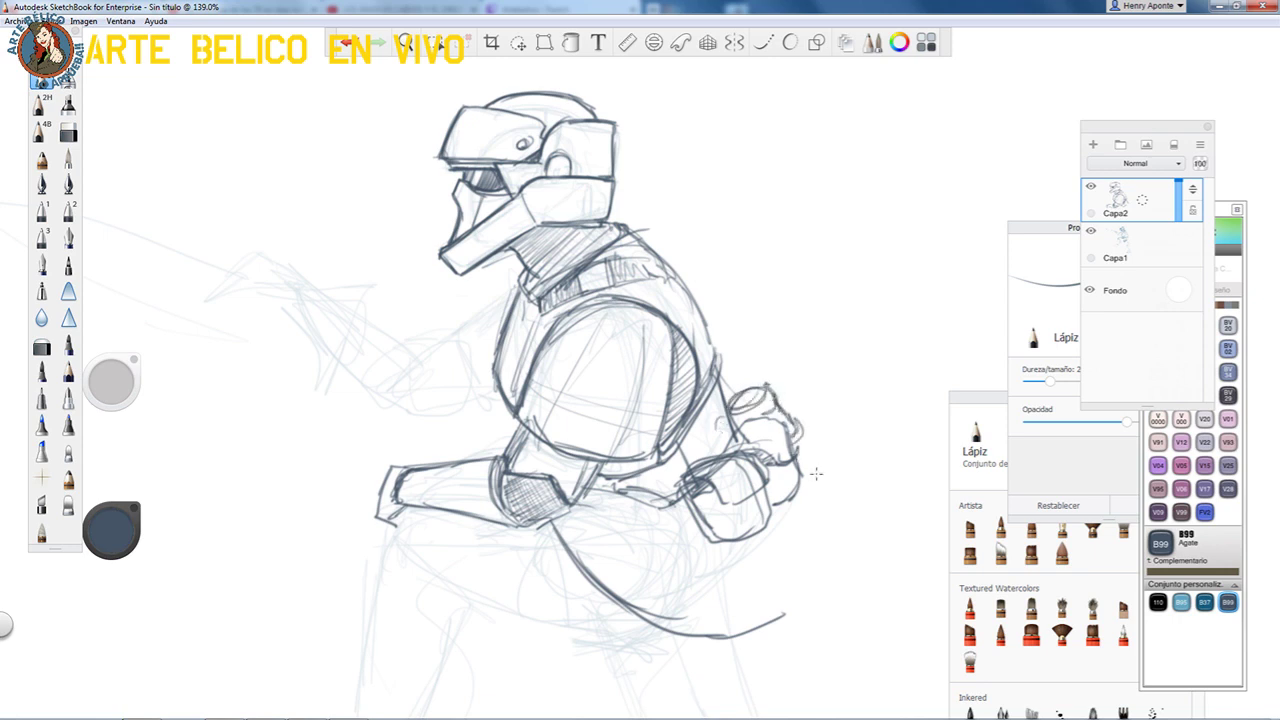
- Extend the hip contour up to the pouches and shade the waist and the shoulder plate's rear rim
key(space)
drag(651, 372, 588, 384)
mouse_move(647, 312)
mouse_down()
mouse_move(692, 261)
mouse_move(656, 339)
mouse_move(702, 387)
mouse_move(683, 429)
mouse_move(693, 382)
mouse_up()
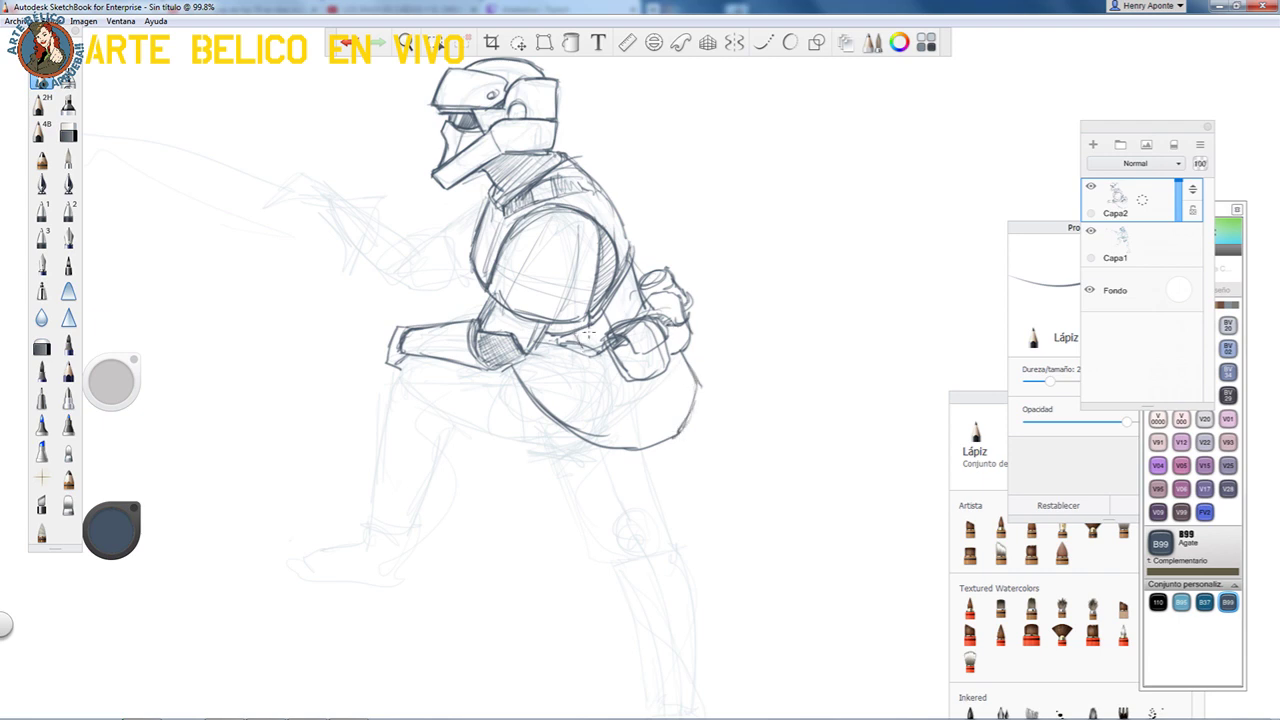
mouse_move(580, 336)
mouse_down()
mouse_move(607, 331)
mouse_move(592, 322)
mouse_move(601, 232)
mouse_move(598, 258)
mouse_up()
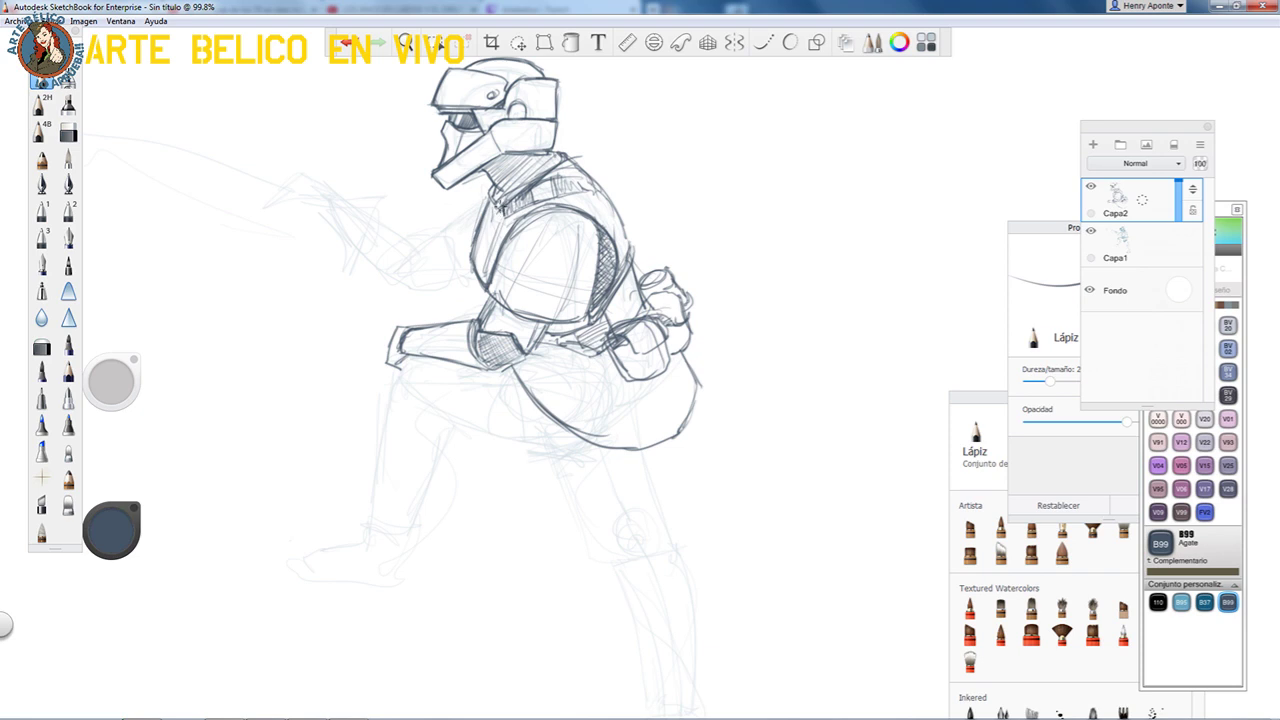
- Darken the chest plate's front edge and the collar's rear edge with heavier lines
drag(498, 212, 474, 270)
drag(486, 190, 468, 248)
drag(560, 149, 578, 162)
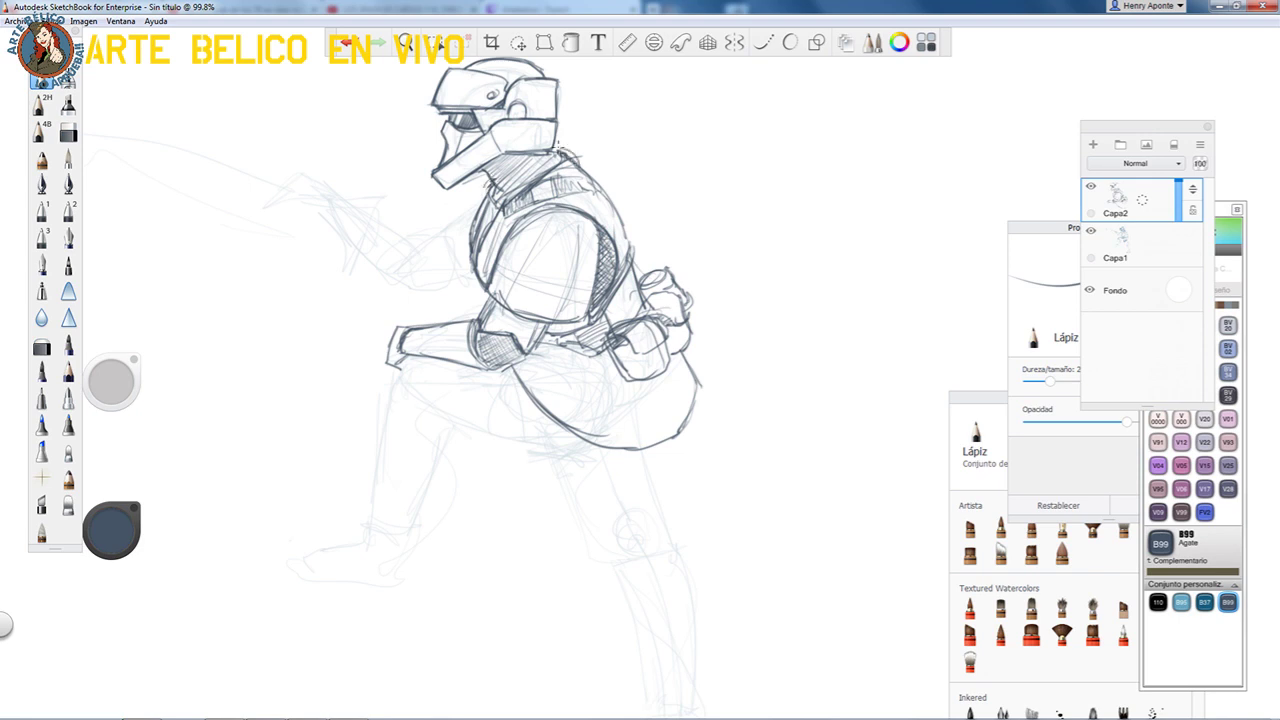
- Draw the far shoulder plate ahead of the chest and the hand hanging from the forearm guard
drag(488, 178, 446, 227)
drag(479, 181, 452, 226)
mouse_move(490, 182)
mouse_down()
mouse_move(441, 242)
mouse_move(476, 282)
mouse_move(439, 242)
mouse_up()
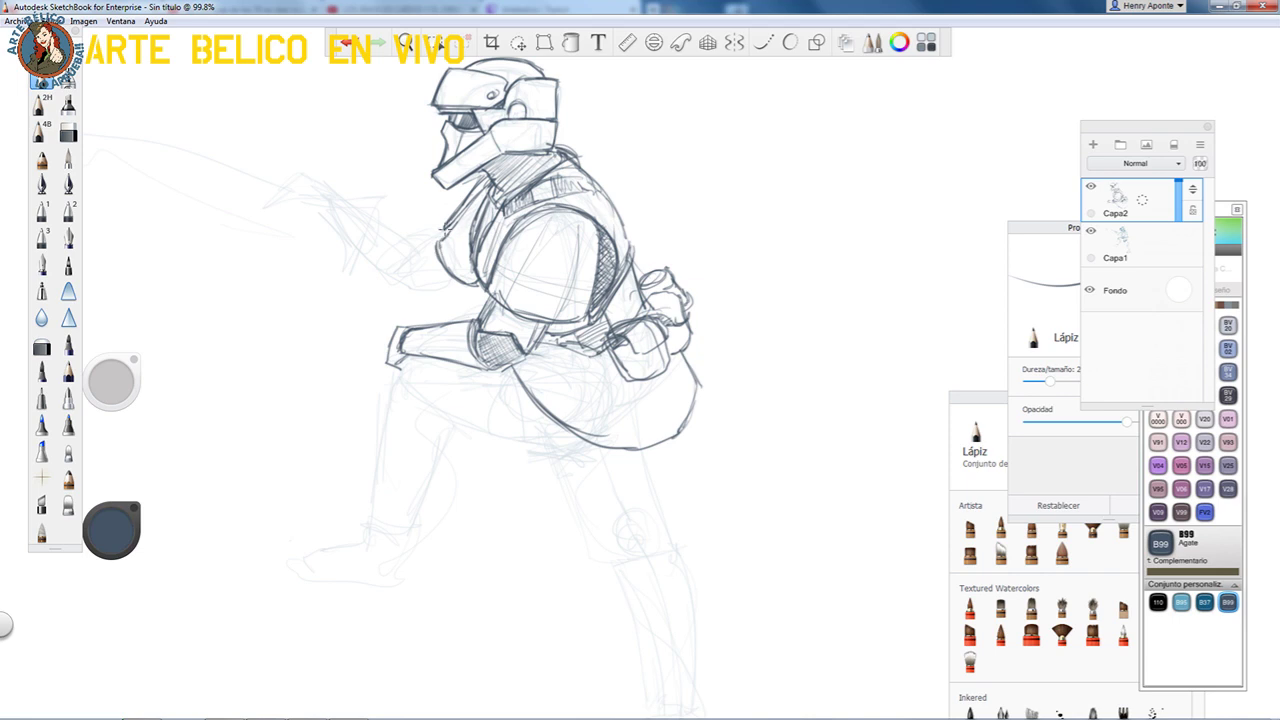
mouse_move(460, 214)
mouse_down()
mouse_move(474, 198)
mouse_move(441, 241)
mouse_move(472, 282)
mouse_move(454, 270)
mouse_move(475, 268)
mouse_move(446, 258)
mouse_up()
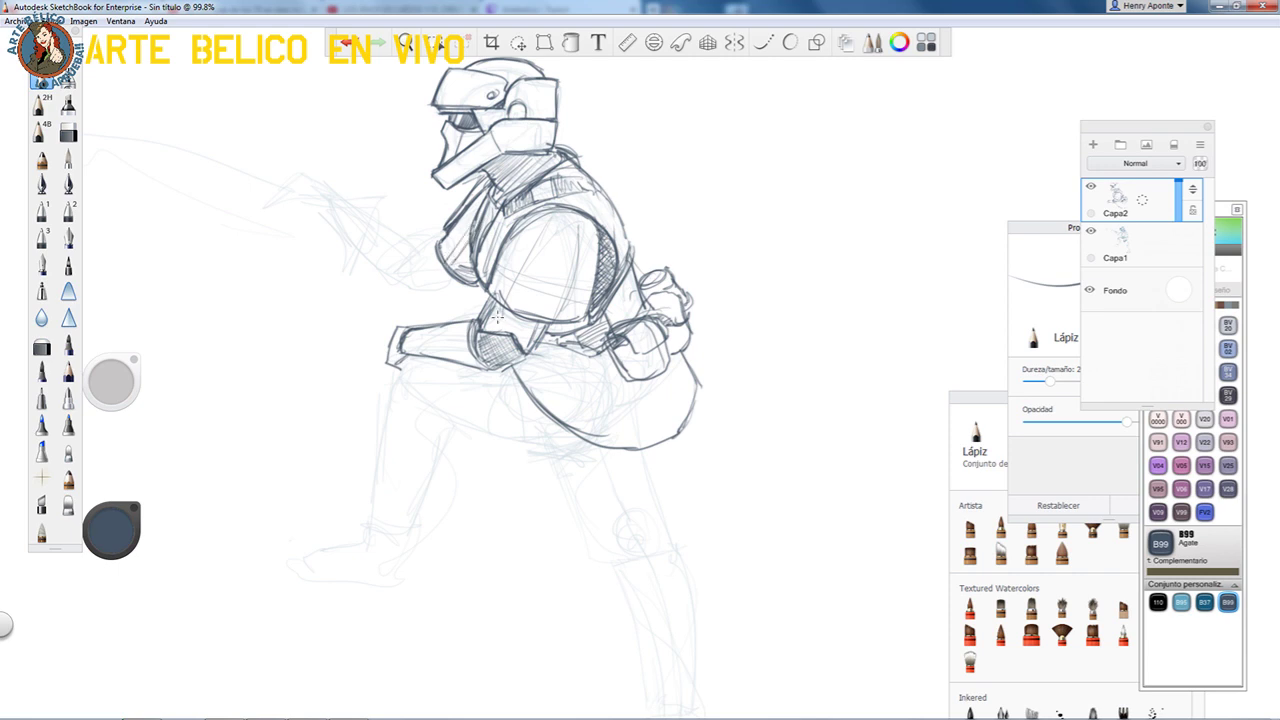
mouse_move(510, 319)
mouse_down()
mouse_move(482, 345)
mouse_move(447, 341)
mouse_move(376, 376)
mouse_move(373, 366)
mouse_move(383, 391)
mouse_up()
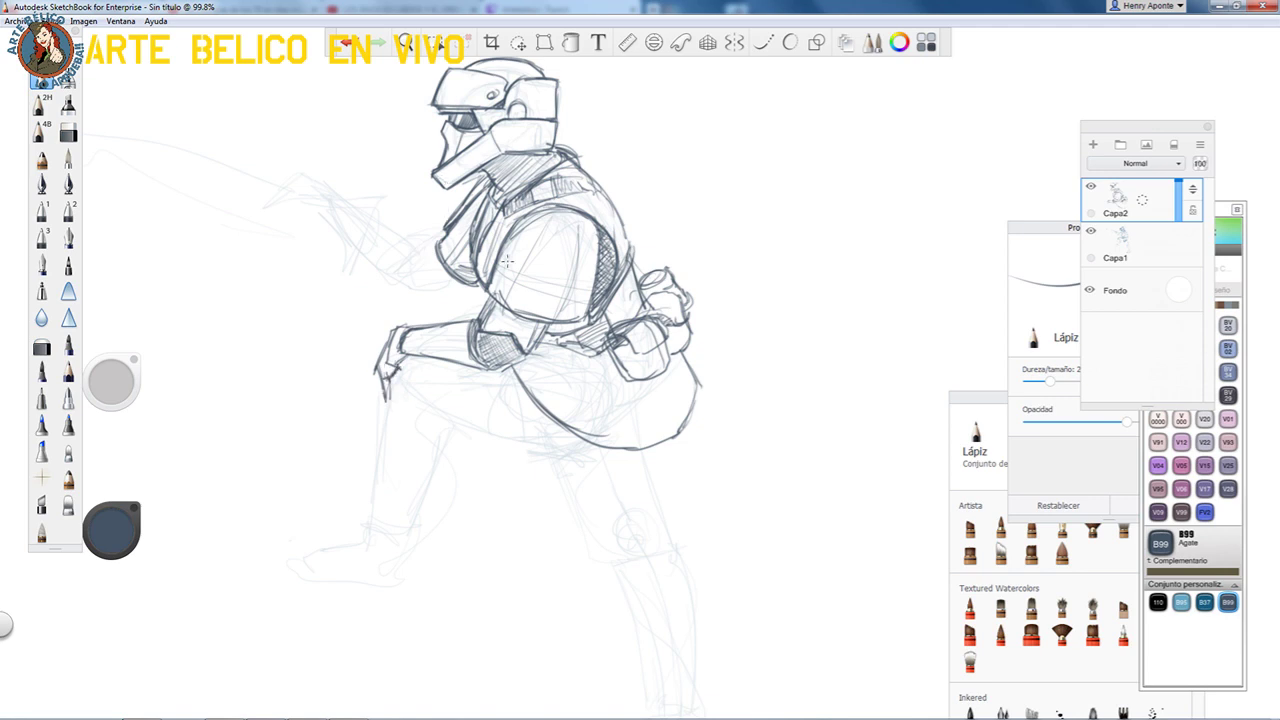
- Outline the rear leg's baggy trouser from below the hip to the gathered folds at the knee
key(space)
mouse_move(529, 165)
mouse_down()
mouse_move(572, 125)
mouse_move(597, 148)
mouse_up()
mouse_move(417, 197)
mouse_down()
mouse_move(493, 150)
mouse_move(566, 145)
mouse_up()
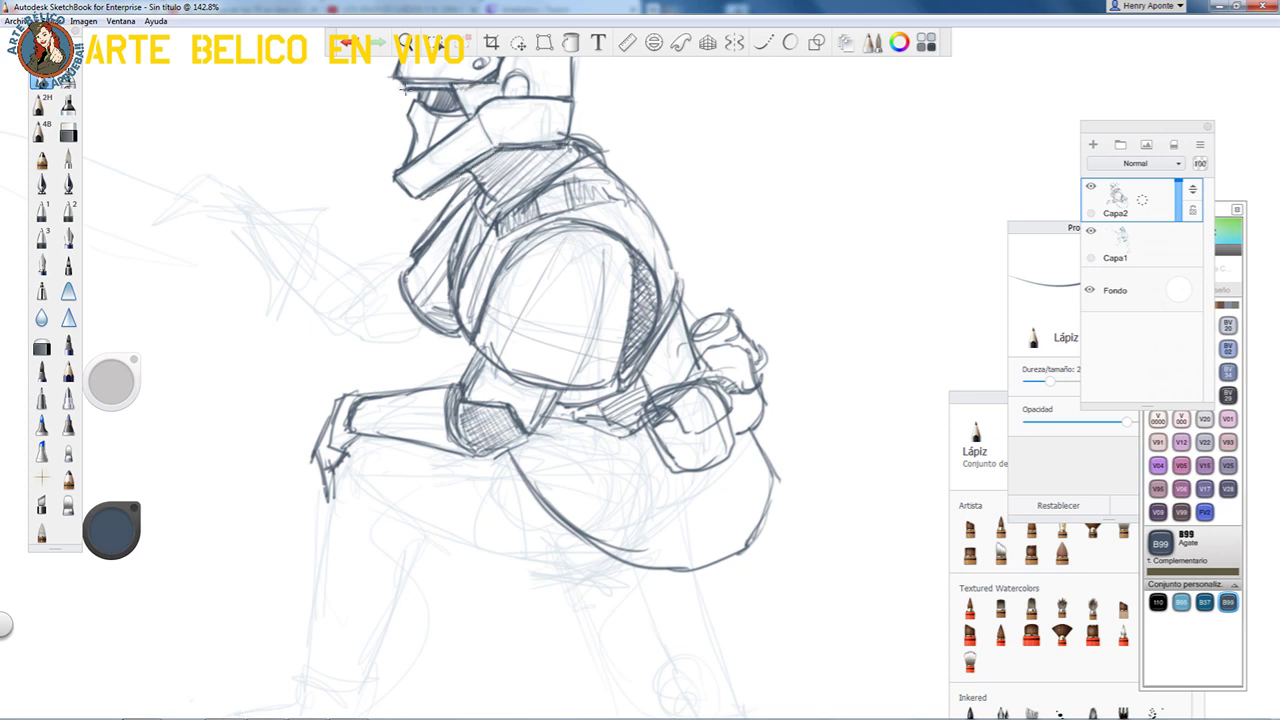
scroll(553, 170, down, 6)
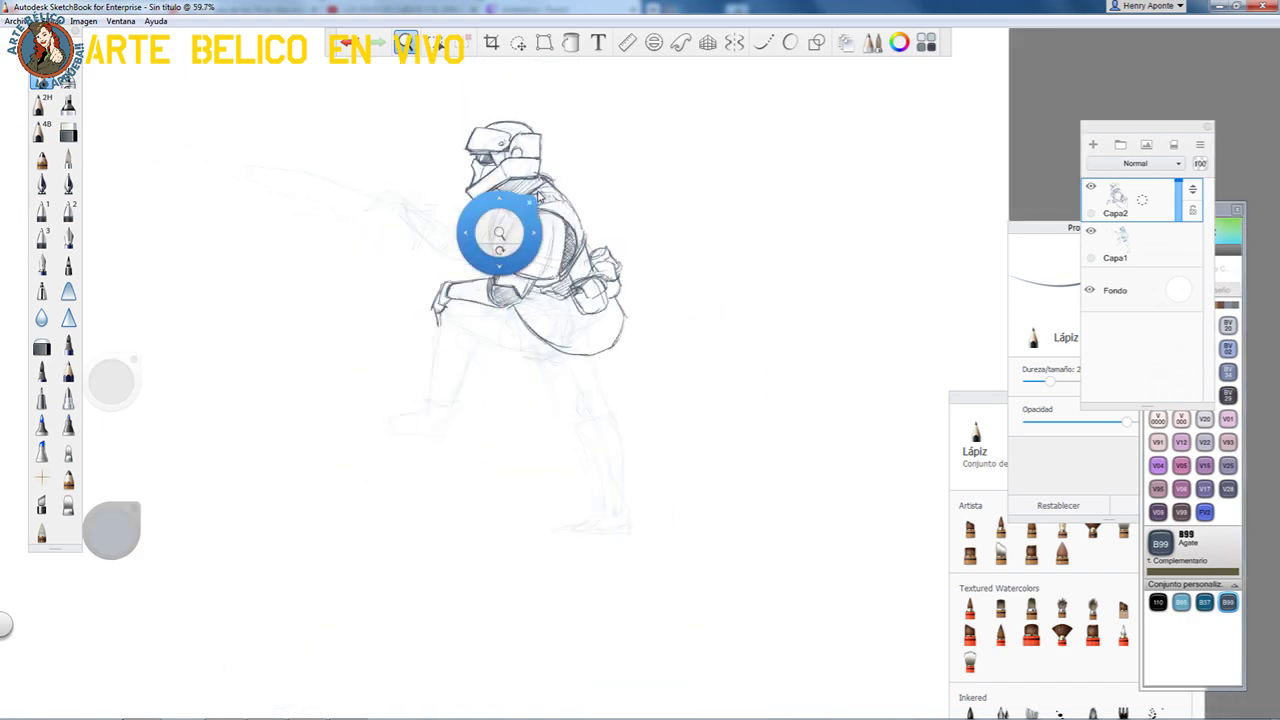
drag(535, 257, 477, 169)
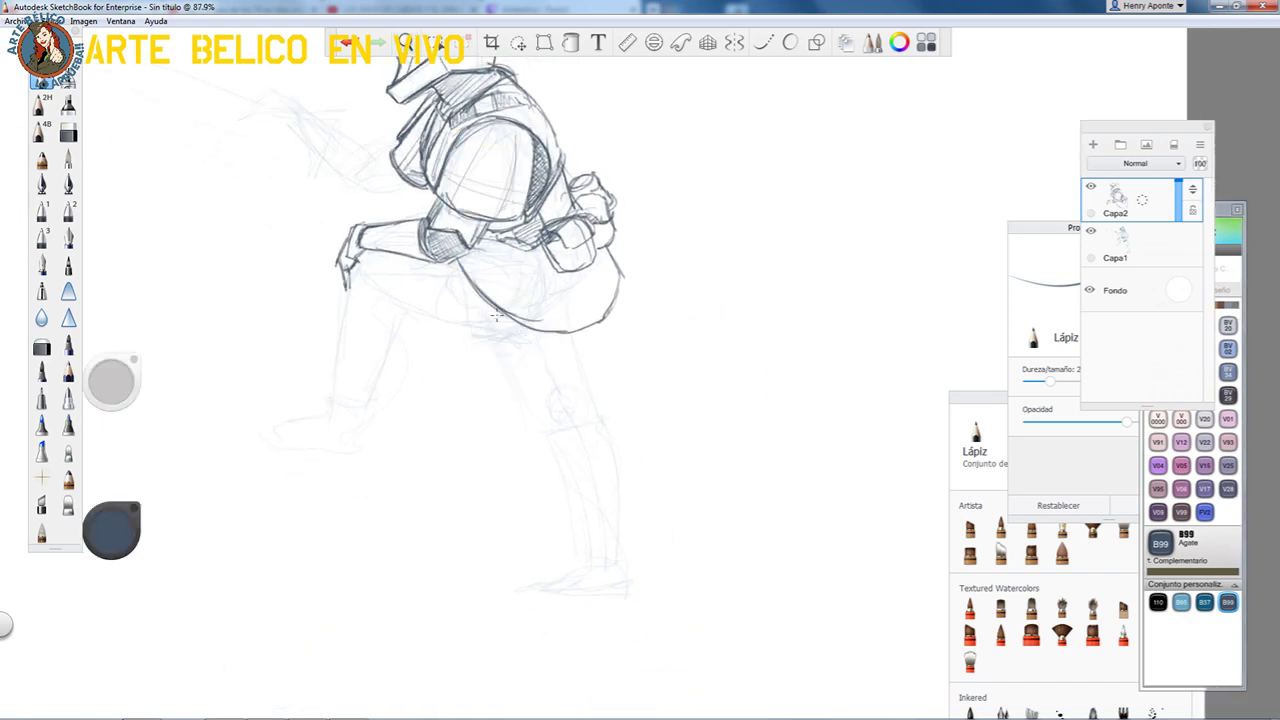
mouse_move(484, 345)
mouse_down()
mouse_move(487, 374)
mouse_move(520, 410)
mouse_move(542, 405)
mouse_move(483, 338)
mouse_move(486, 354)
mouse_move(449, 327)
mouse_up()
mouse_move(579, 331)
mouse_down()
mouse_move(591, 384)
mouse_move(590, 371)
mouse_move(552, 398)
mouse_up()
mouse_move(502, 350)
mouse_down()
mouse_move(558, 389)
mouse_move(499, 375)
mouse_move(540, 417)
mouse_move(518, 405)
mouse_move(548, 431)
mouse_move(523, 409)
mouse_move(537, 441)
mouse_move(598, 412)
mouse_up()
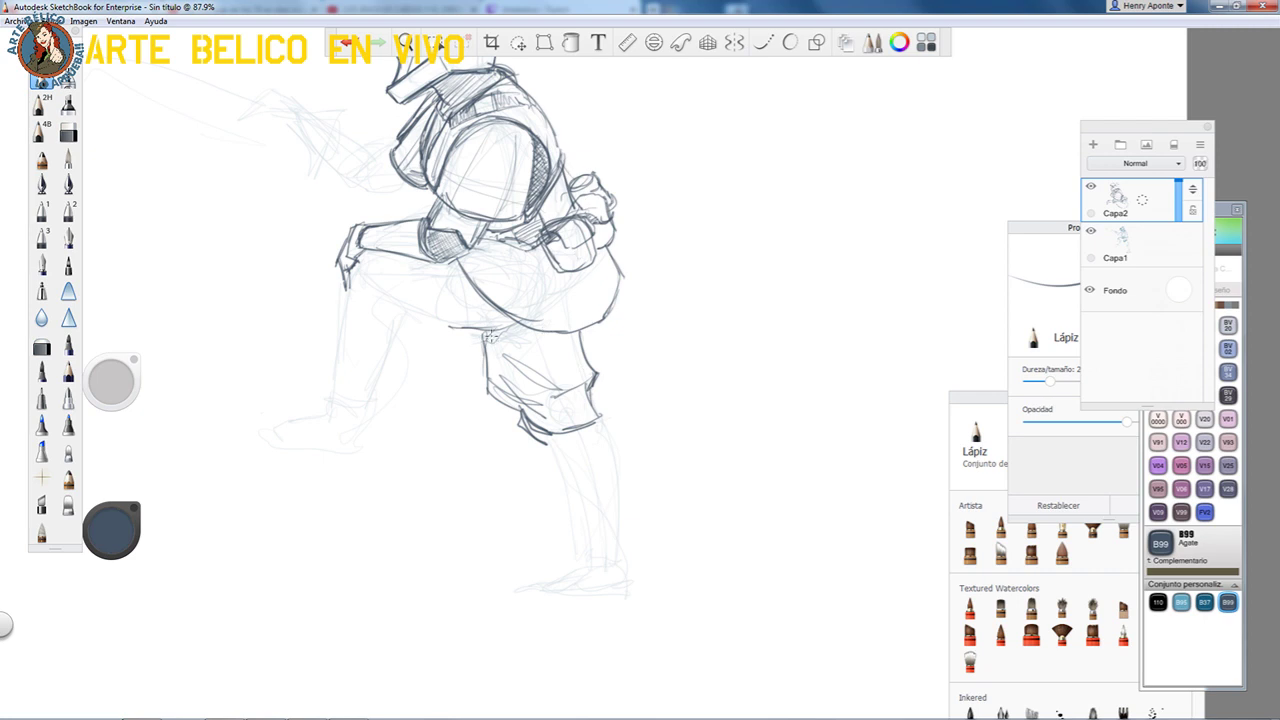
- Fill the rear trouser leg and its knee folds with dense diagonal hatching
drag(488, 338, 520, 326)
mouse_move(492, 368)
mouse_down()
mouse_move(522, 330)
mouse_move(512, 356)
mouse_move(530, 338)
mouse_up()
drag(496, 380, 540, 336)
drag(500, 392, 548, 334)
drag(510, 398, 560, 340)
drag(518, 402, 558, 348)
drag(522, 410, 556, 374)
drag(530, 416, 560, 382)
drag(534, 426, 568, 394)
drag(544, 434, 572, 392)
drag(552, 434, 586, 398)
drag(564, 432, 584, 390)
drag(566, 408, 588, 366)
drag(558, 394, 584, 348)
drag(538, 380, 572, 330)
mouse_move(532, 350)
mouse_down()
mouse_move(566, 326)
mouse_move(538, 327)
mouse_up()
drag(582, 412, 592, 388)
drag(562, 397, 584, 384)
drag(536, 400, 590, 388)
drag(580, 408, 602, 388)
drag(592, 418, 604, 404)
- Outline the front thigh from the knee under the hand back to the hip, and start the knee's lower edge
key(space)
mouse_move(600, 335)
mouse_down()
mouse_move(530, 404)
mouse_move(669, 246)
mouse_up()
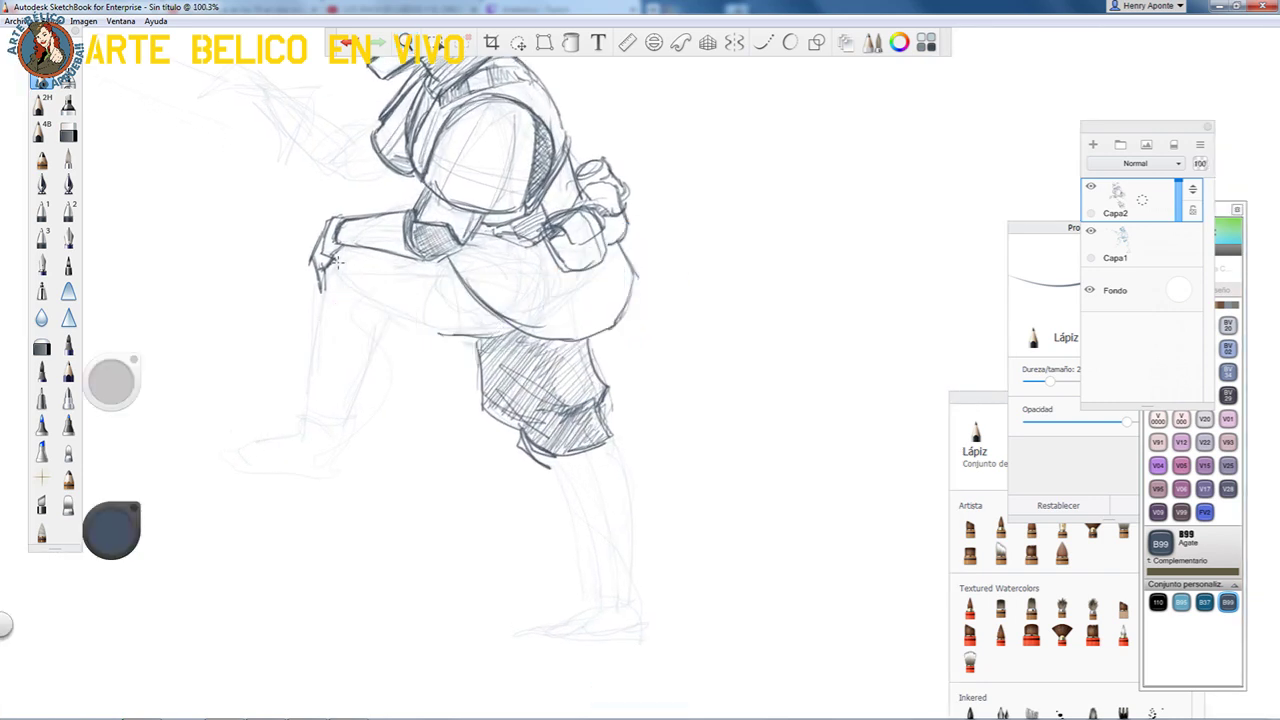
mouse_move(331, 258)
mouse_down()
mouse_move(380, 328)
mouse_move(463, 345)
mouse_move(437, 338)
mouse_move(485, 330)
mouse_move(337, 270)
mouse_move(477, 328)
mouse_up()
mouse_move(324, 280)
mouse_down()
mouse_move(309, 317)
mouse_move(335, 295)
mouse_move(385, 333)
mouse_move(379, 345)
mouse_move(331, 327)
mouse_up()
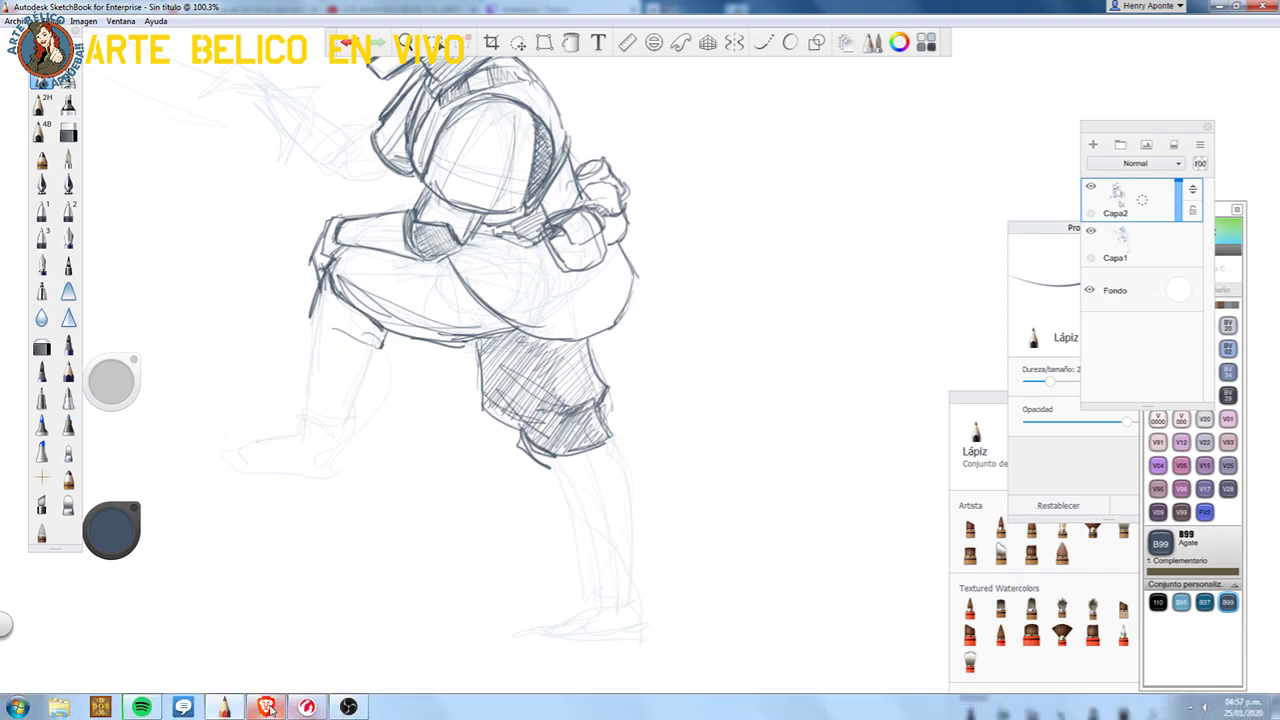
- Switch to the Brave browser to check the Twitch channel's live stream
click(267, 707)
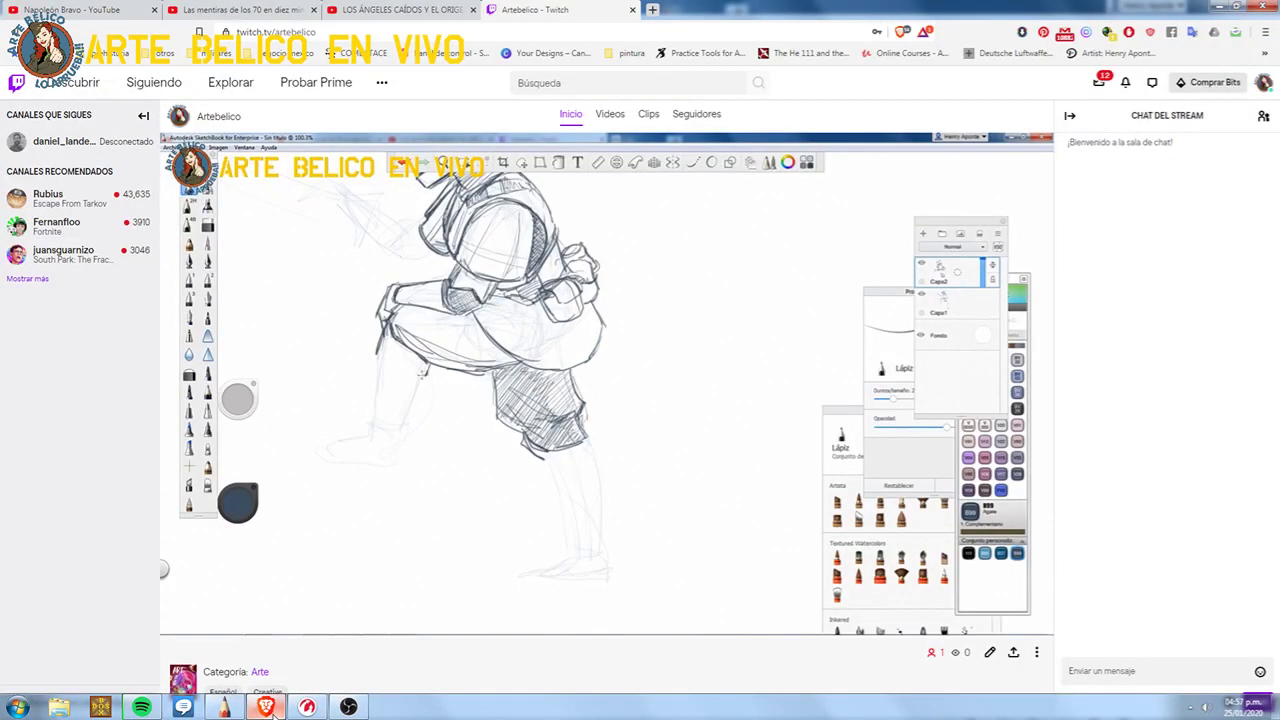
- Switch from the browser back to the SketchBook drawing of the trooper
click(267, 707)
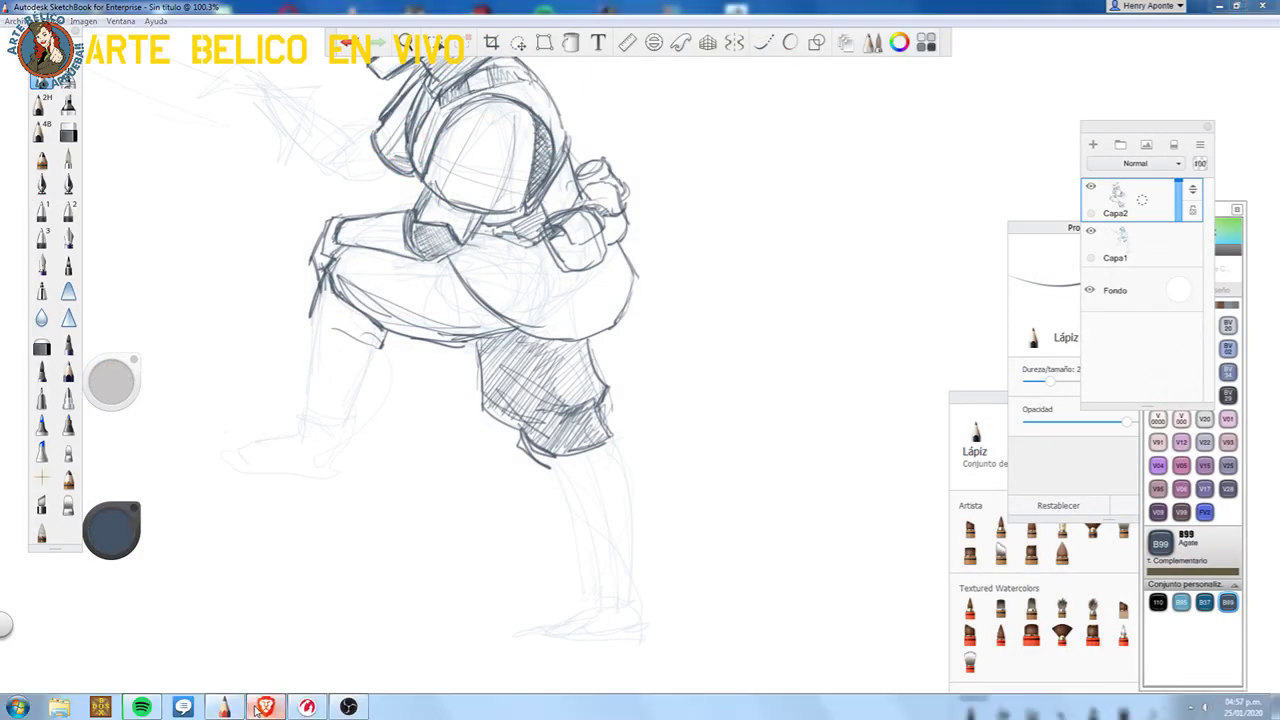
click(267, 707)
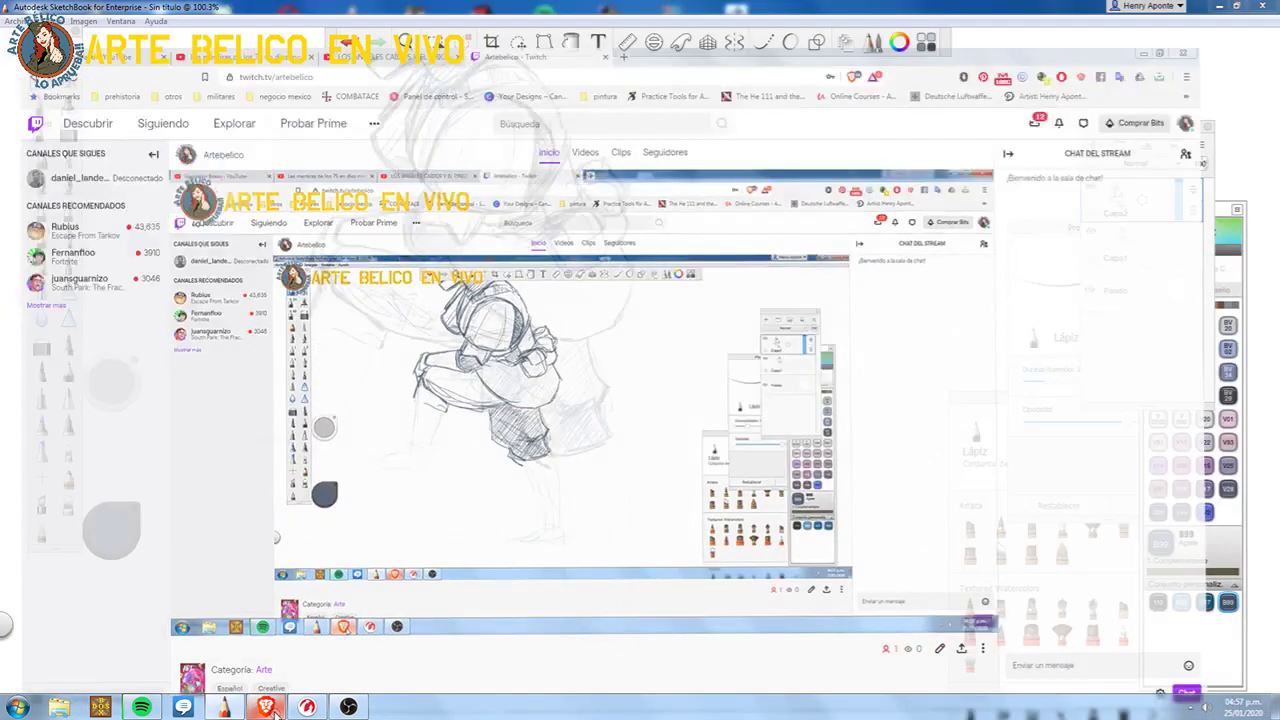
click(268, 707)
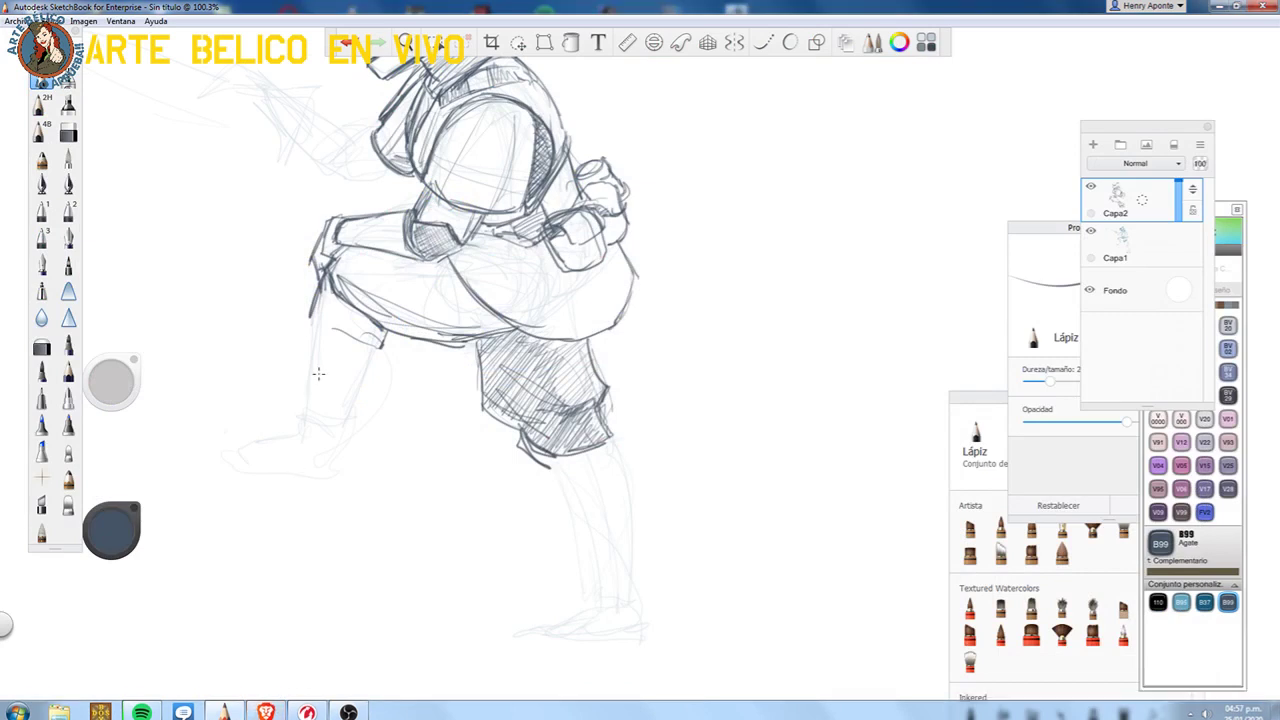
- Outline the front knee guard and the gathered trouser edge, plus both sides of the shin down to the ankle
drag(317, 316, 313, 276)
mouse_move(318, 324)
mouse_down()
mouse_move(388, 346)
mouse_move(358, 348)
mouse_move(316, 318)
mouse_move(313, 328)
mouse_up()
mouse_move(314, 284)
mouse_down()
mouse_move(300, 328)
mouse_move(304, 272)
mouse_move(304, 332)
mouse_up()
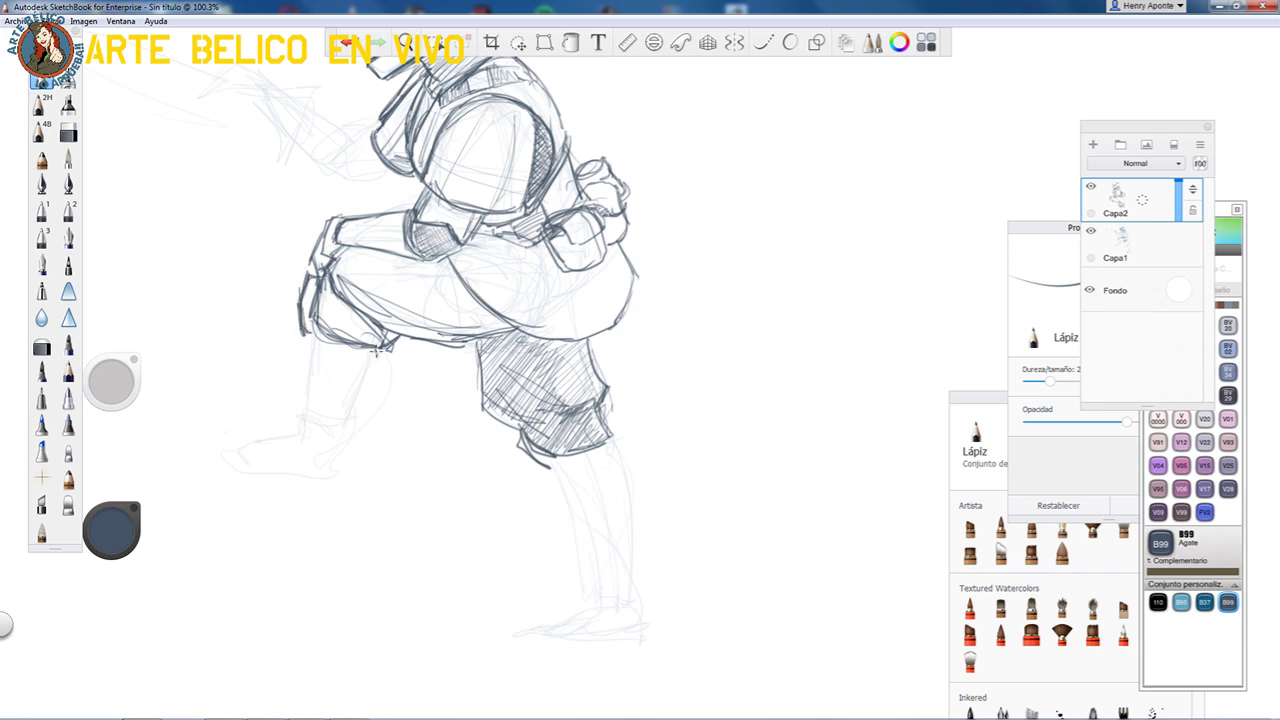
mouse_move(378, 366)
mouse_down()
mouse_move(350, 440)
mouse_move(312, 342)
mouse_move(301, 422)
mouse_up()
drag(312, 338, 302, 430)
drag(375, 354, 344, 456)
drag(363, 394, 342, 461)
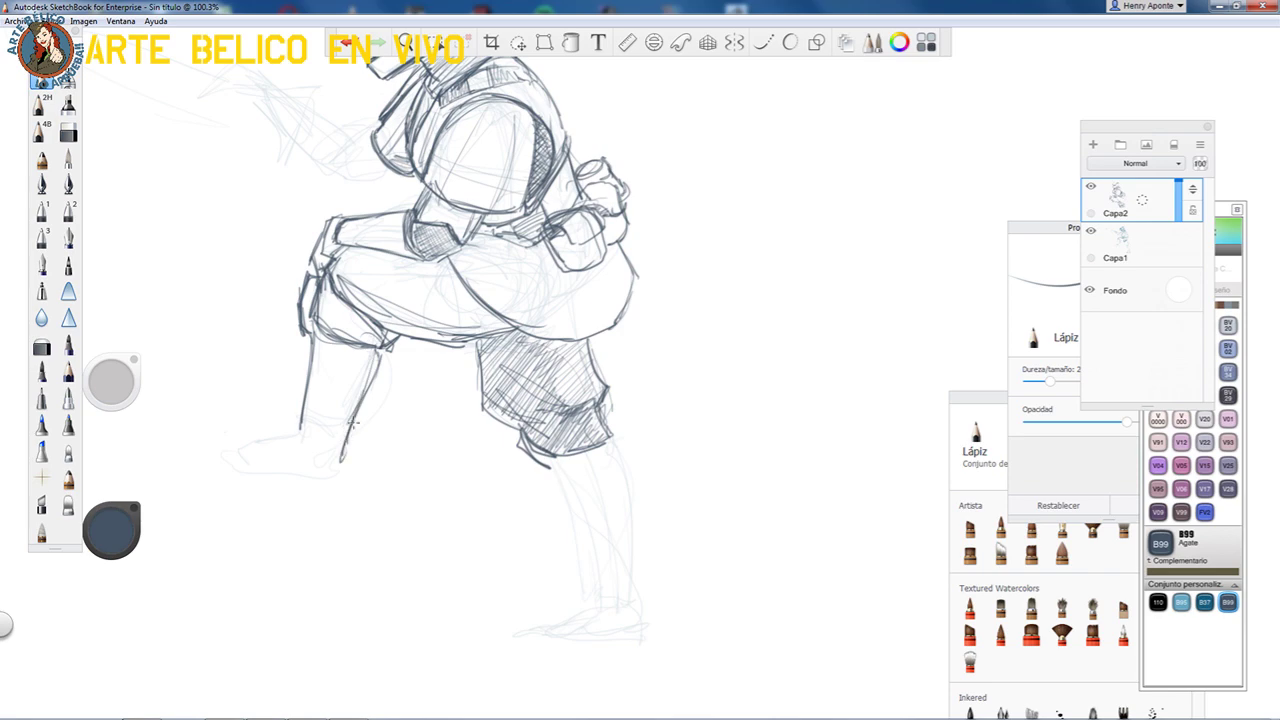
- Draw the rear lower leg with a ribbed band below the knee, a double shin contour and a narrow ankle cuff
key(space)
drag(486, 331, 392, 441)
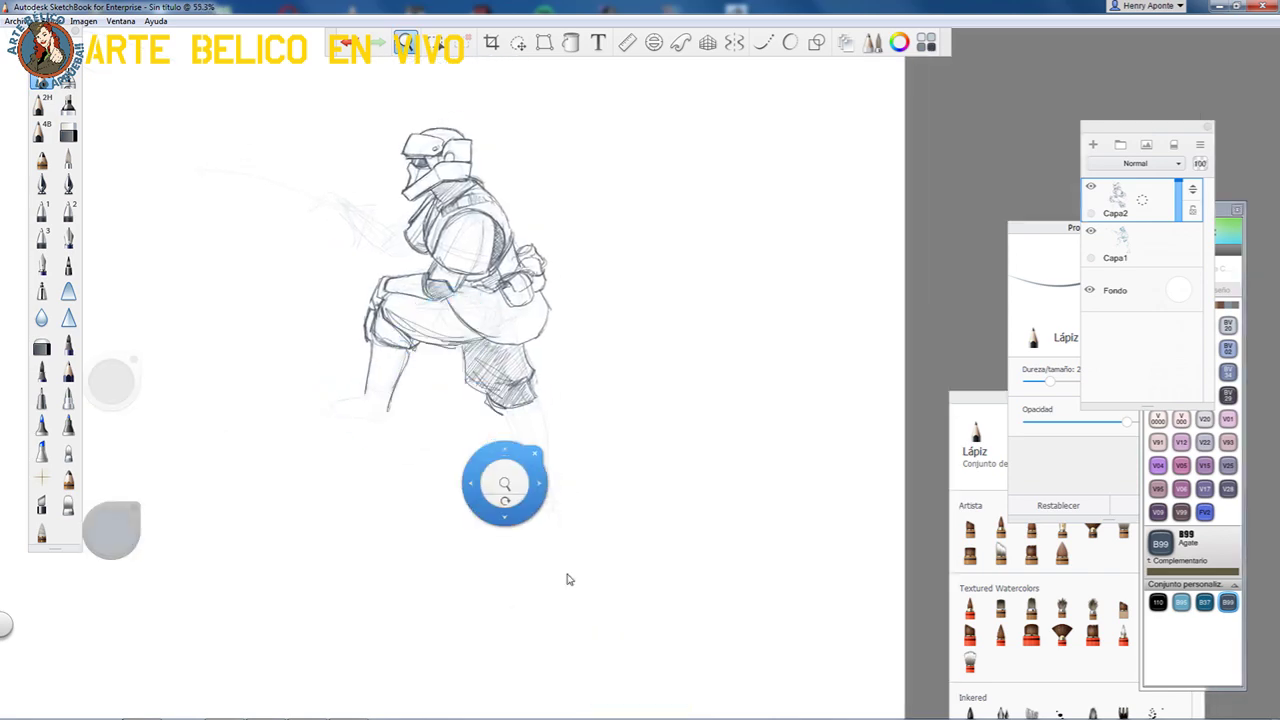
mouse_move(632, 558)
mouse_down()
mouse_move(540, 442)
mouse_move(605, 337)
mouse_move(508, 357)
mouse_move(502, 381)
mouse_move(528, 390)
mouse_move(534, 356)
mouse_move(590, 336)
mouse_move(562, 314)
mouse_move(522, 346)
mouse_move(472, 350)
mouse_move(492, 368)
mouse_move(520, 531)
mouse_up()
mouse_move(502, 400)
mouse_down()
mouse_move(524, 524)
mouse_move(504, 392)
mouse_move(534, 505)
mouse_move(586, 507)
mouse_up()
drag(588, 342, 594, 456)
mouse_move(600, 372)
mouse_down()
mouse_move(588, 502)
mouse_move(590, 452)
mouse_up()
drag(590, 348, 596, 416)
drag(588, 342, 577, 500)
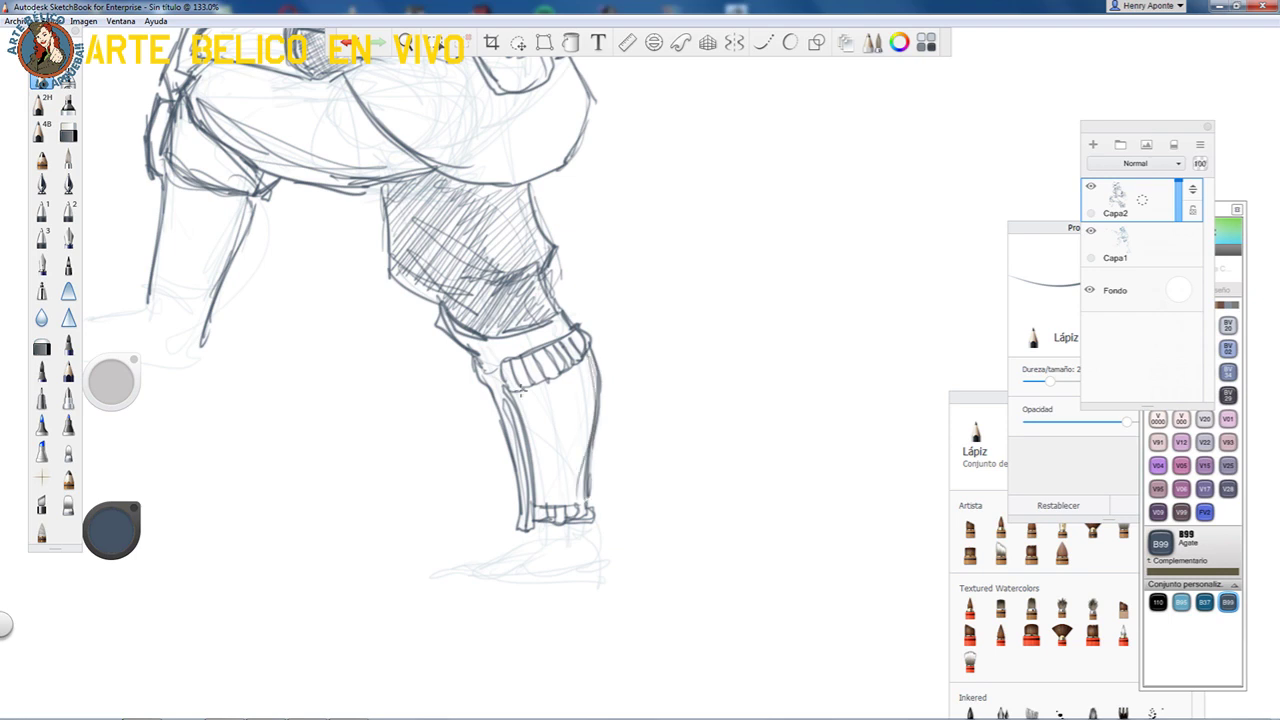
mouse_move(470, 352)
mouse_down()
mouse_move(570, 328)
mouse_move(526, 398)
mouse_up()
- Hatch the front thigh with dense diagonal lines and add crossing strokes to the rear trouser leg
key(space)
drag(600, 308, 611, 306)
drag(625, 359, 679, 377)
mouse_move(482, 339)
mouse_down()
mouse_move(565, 291)
mouse_move(461, 150)
mouse_move(420, 160)
mouse_move(440, 190)
mouse_move(423, 203)
mouse_move(448, 222)
mouse_move(512, 220)
mouse_move(555, 252)
mouse_move(644, 242)
mouse_move(655, 255)
mouse_move(637, 262)
mouse_up()
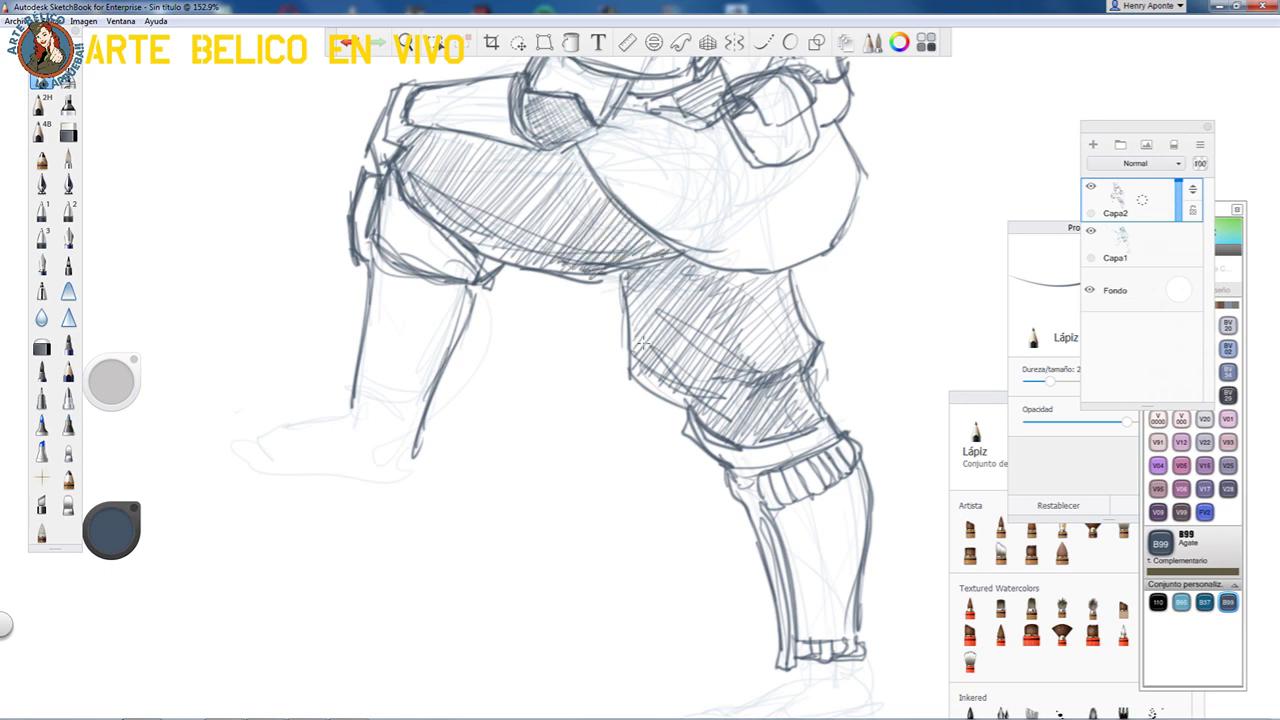
mouse_move(630, 361)
mouse_down()
mouse_move(630, 291)
mouse_move(665, 300)
mouse_move(750, 283)
mouse_up()
- Add a ribbed band below the front knee, a second shin contour and a gathered cuff at the front ankle
key(space)
mouse_move(683, 248)
mouse_down()
mouse_move(561, 425)
mouse_move(575, 415)
mouse_up()
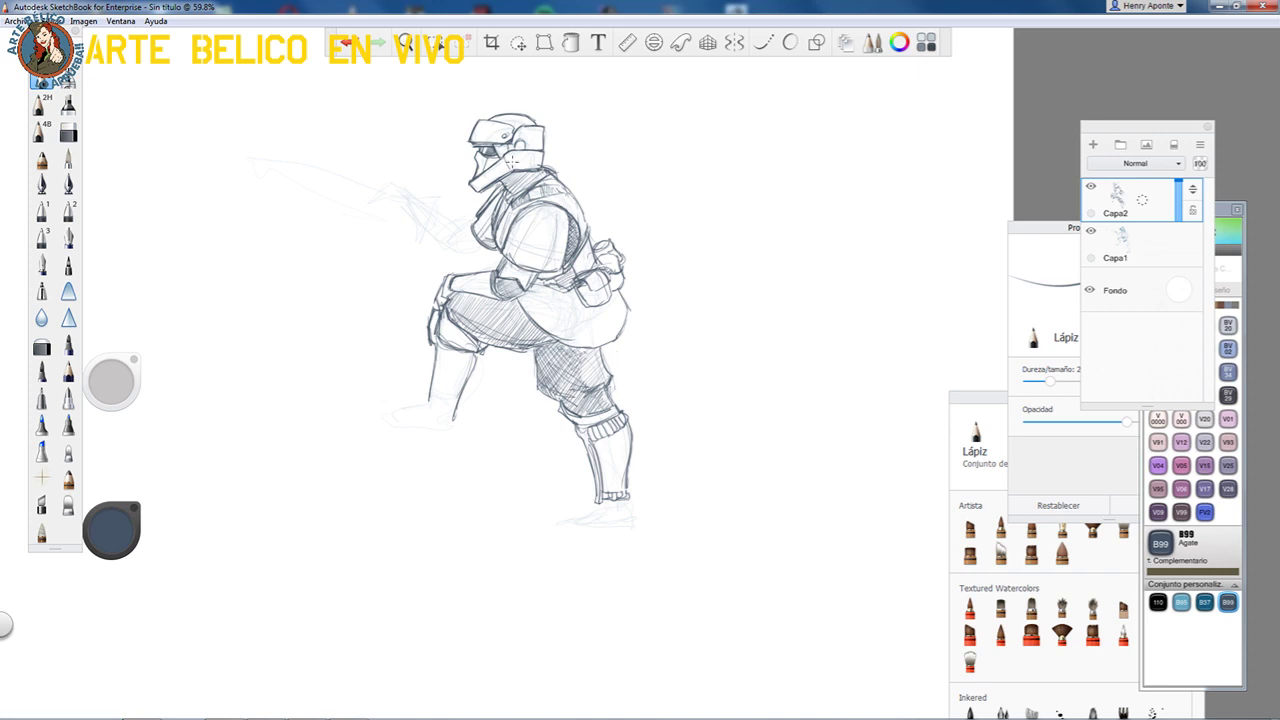
drag(569, 228, 557, 268)
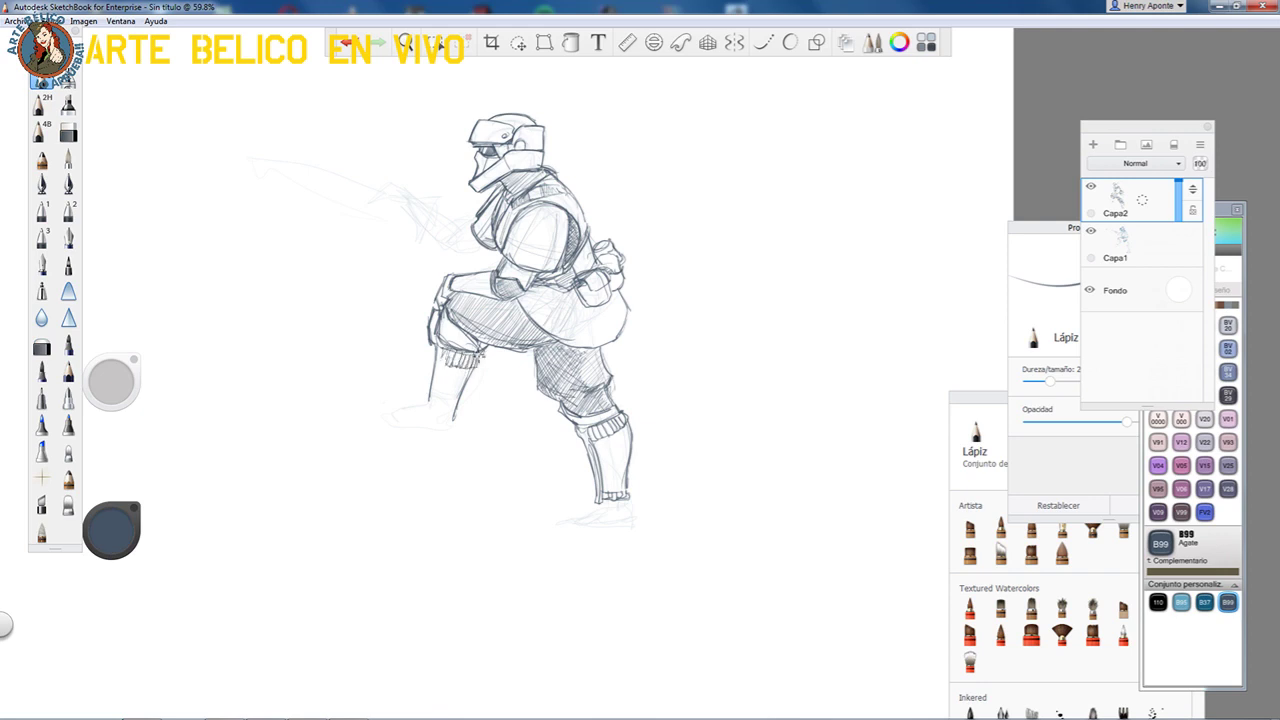
drag(468, 368, 445, 410)
drag(440, 402, 452, 410)
drag(442, 322, 422, 410)
mouse_move(432, 356)
mouse_down()
mouse_move(418, 408)
mouse_move(438, 410)
mouse_move(434, 430)
mouse_move(446, 418)
mouse_up()
drag(607, 505, 630, 512)
drag(602, 504, 558, 517)
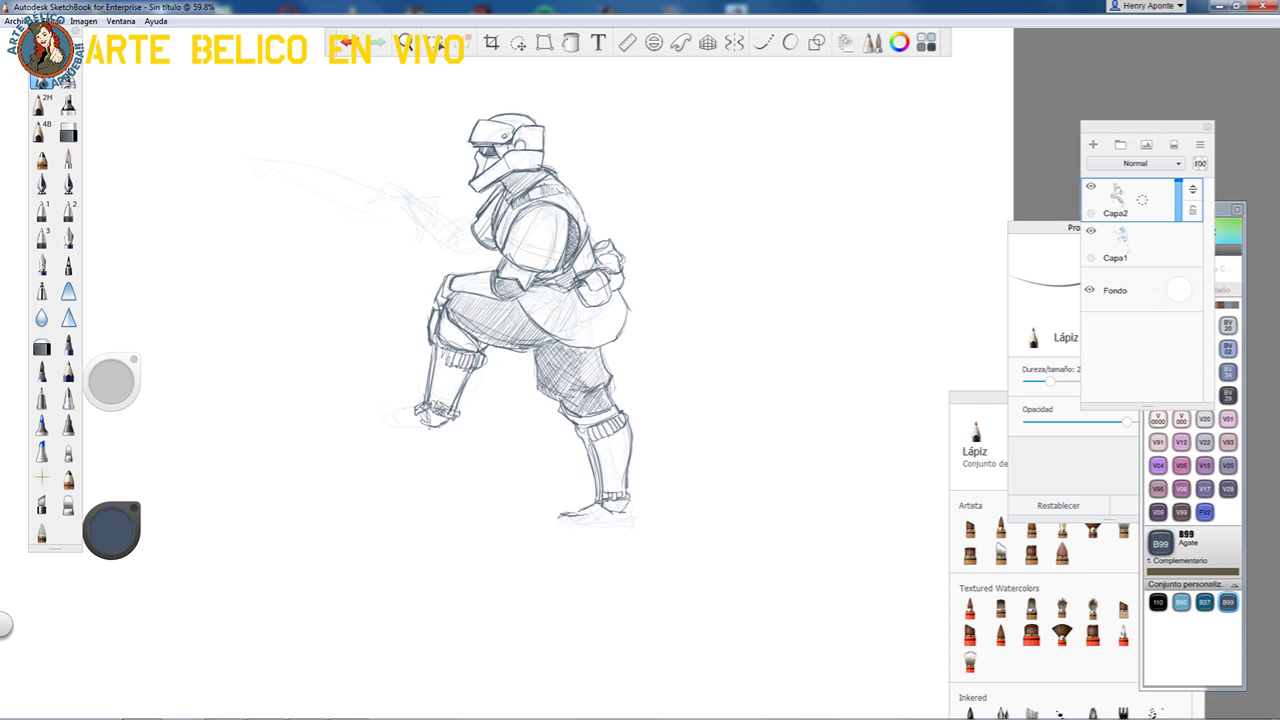
key(ctrl+z)
key(ctrl+z)
key(ctrl+z)
- Draw and shade the rear and front boots, with wavy rock contours running down between the legs
mouse_move(585, 513)
mouse_down()
mouse_move(558, 517)
mouse_move(563, 529)
mouse_move(632, 526)
mouse_move(629, 506)
mouse_move(621, 523)
mouse_move(583, 520)
mouse_up()
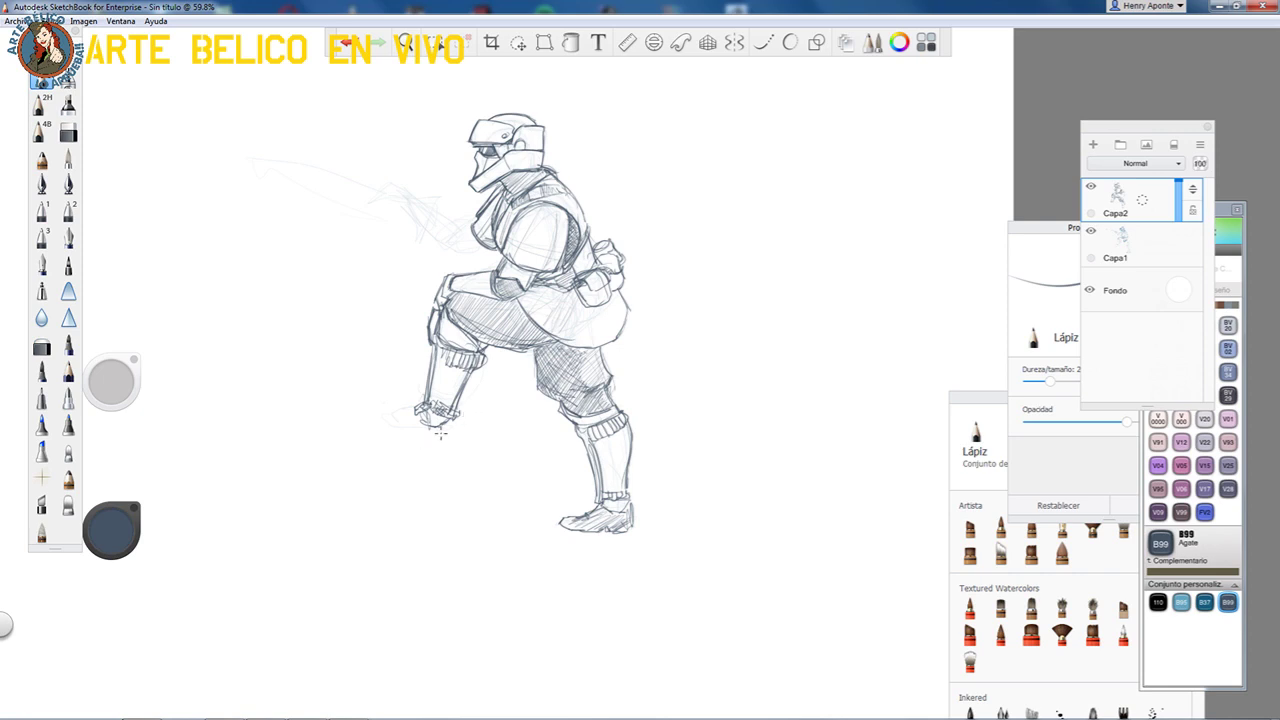
mouse_move(416, 410)
mouse_down()
mouse_move(380, 423)
mouse_move(434, 439)
mouse_move(448, 429)
mouse_move(429, 438)
mouse_move(453, 441)
mouse_move(485, 496)
mouse_move(513, 495)
mouse_move(538, 519)
mouse_move(512, 460)
mouse_move(565, 504)
mouse_move(474, 373)
mouse_up()
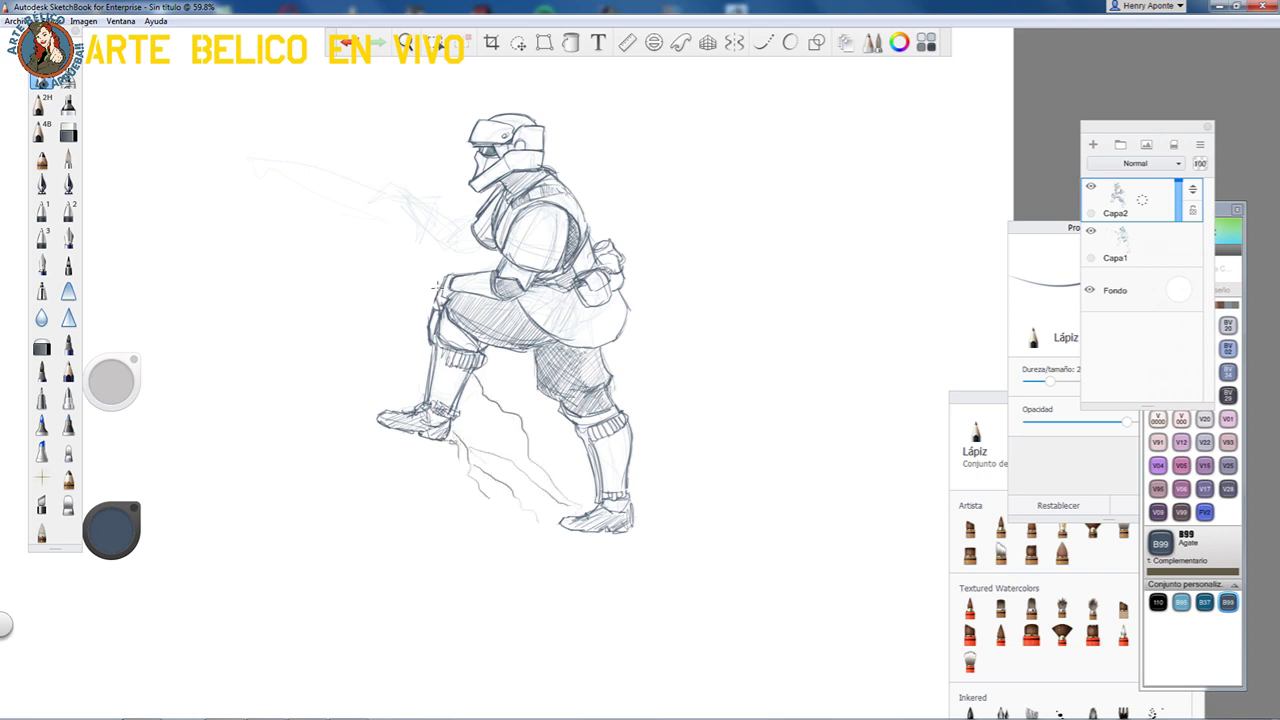
- Sketch the rocky outcrop in front of the raised knee with a jagged top contour and long loose hatching strokes
mouse_move(428, 266)
mouse_down()
mouse_move(385, 257)
mouse_move(336, 217)
mouse_move(302, 211)
mouse_up()
mouse_move(380, 258)
mouse_down()
mouse_move(324, 304)
mouse_move(404, 300)
mouse_move(354, 374)
mouse_move(416, 355)
mouse_move(347, 412)
mouse_up()
drag(373, 367, 366, 414)
mouse_move(388, 364)
mouse_down()
mouse_move(375, 411)
mouse_move(386, 407)
mouse_up()
drag(407, 343, 403, 408)
drag(417, 376, 410, 402)
mouse_move(394, 328)
mouse_down()
mouse_move(404, 296)
mouse_move(288, 348)
mouse_up()
mouse_move(384, 298)
mouse_down()
mouse_move(428, 273)
mouse_move(384, 279)
mouse_up()
drag(422, 265, 333, 292)
mouse_move(413, 320)
mouse_down()
mouse_move(388, 342)
mouse_move(418, 326)
mouse_up()
drag(491, 362, 536, 383)
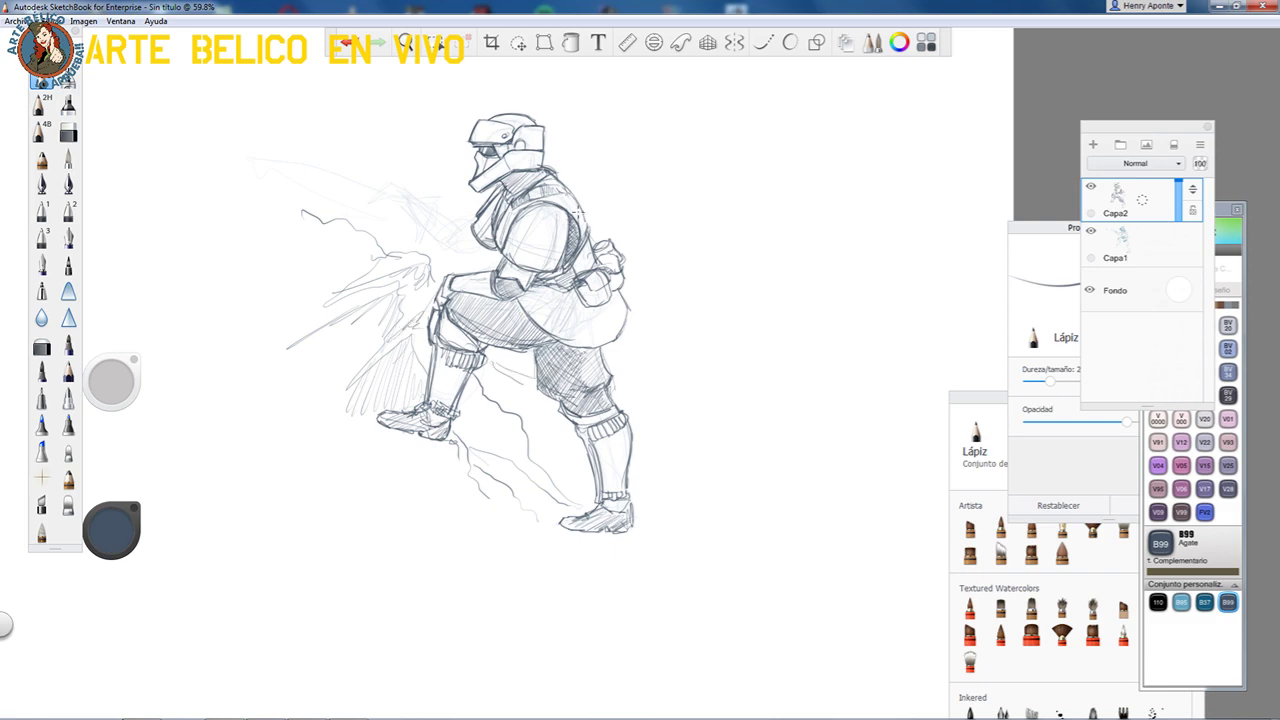
- Outline the outstretched far forearm and hatch the sleeve folds at its elbow
drag(495, 217, 618, 115)
mouse_move(445, 241)
mouse_down()
mouse_move(402, 298)
mouse_move(414, 260)
mouse_move(406, 316)
mouse_up()
drag(415, 262, 426, 308)
mouse_move(419, 256)
mouse_down()
mouse_move(418, 306)
mouse_move(443, 318)
mouse_move(486, 306)
mouse_move(434, 316)
mouse_move(426, 248)
mouse_move(446, 318)
mouse_up()
drag(452, 244, 458, 316)
mouse_move(472, 268)
mouse_down()
mouse_move(446, 321)
mouse_move(420, 250)
mouse_move(440, 318)
mouse_up()
mouse_move(430, 242)
mouse_down()
mouse_move(240, 158)
mouse_move(285, 178)
mouse_move(273, 184)
mouse_move(279, 211)
mouse_move(361, 303)
mouse_move(404, 314)
mouse_move(418, 242)
mouse_move(412, 316)
mouse_move(483, 313)
mouse_move(416, 318)
mouse_move(430, 313)
mouse_move(378, 301)
mouse_move(414, 322)
mouse_move(382, 311)
mouse_up()
- Hatch the near forearm resting over the thigh and draw the gripping hand at the end of the outstretched arm
key(space)
drag(461, 440, 432, 472)
drag(442, 472, 462, 413)
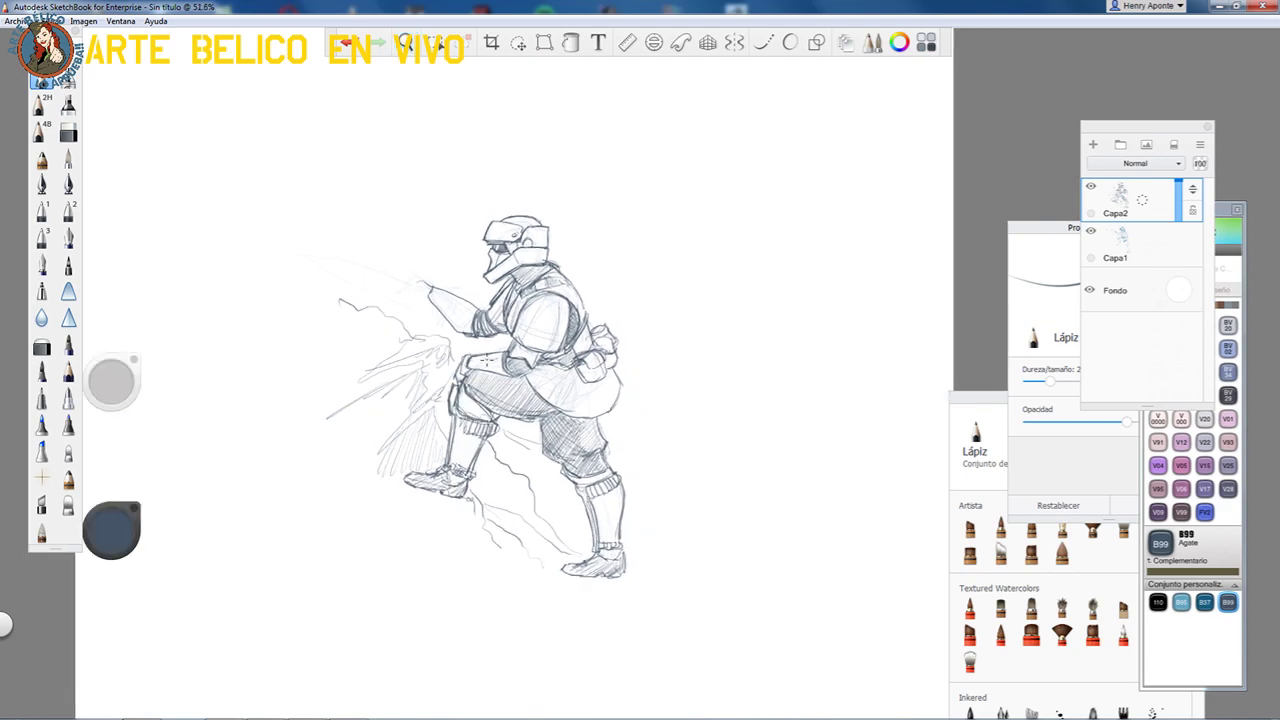
key(space)
scroll(491, 349, up, 4)
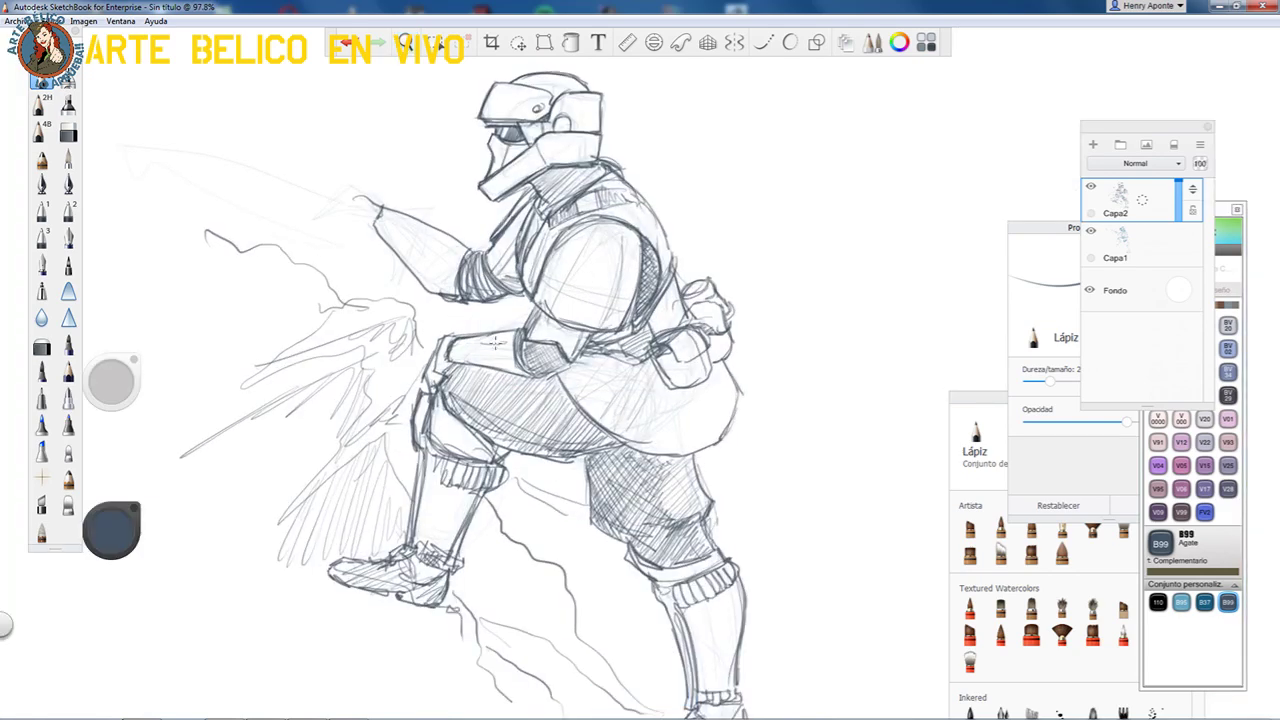
mouse_move(516, 340)
mouse_down()
mouse_move(444, 360)
mouse_move(454, 339)
mouse_up()
mouse_move(392, 211)
mouse_down()
mouse_move(449, 252)
mouse_move(468, 245)
mouse_move(392, 209)
mouse_move(455, 254)
mouse_move(398, 214)
mouse_move(426, 218)
mouse_move(348, 189)
mouse_move(373, 188)
mouse_move(322, 206)
mouse_move(358, 213)
mouse_move(376, 190)
mouse_move(349, 183)
mouse_move(342, 195)
mouse_move(359, 226)
mouse_up()
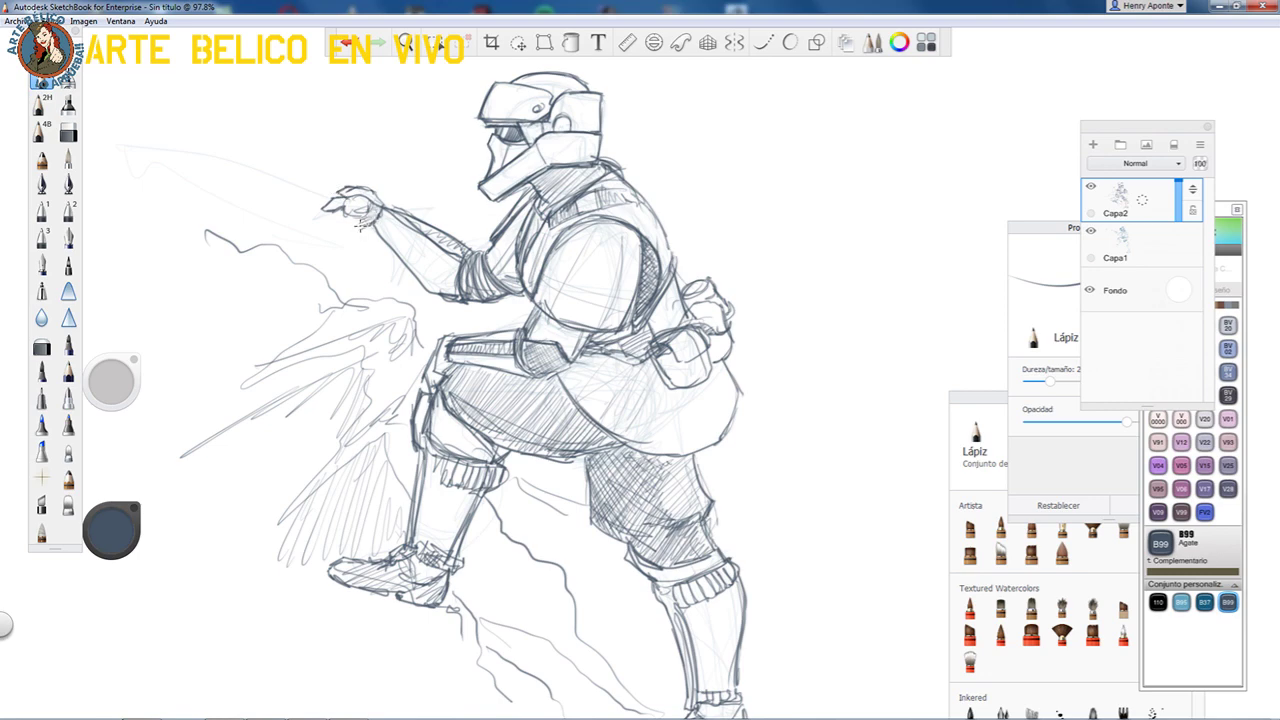
- Shade the shoulder pad with curved hatching and draw the backpack and rolled gear behind the shoulder
key(space)
drag(470, 225, 438, 260)
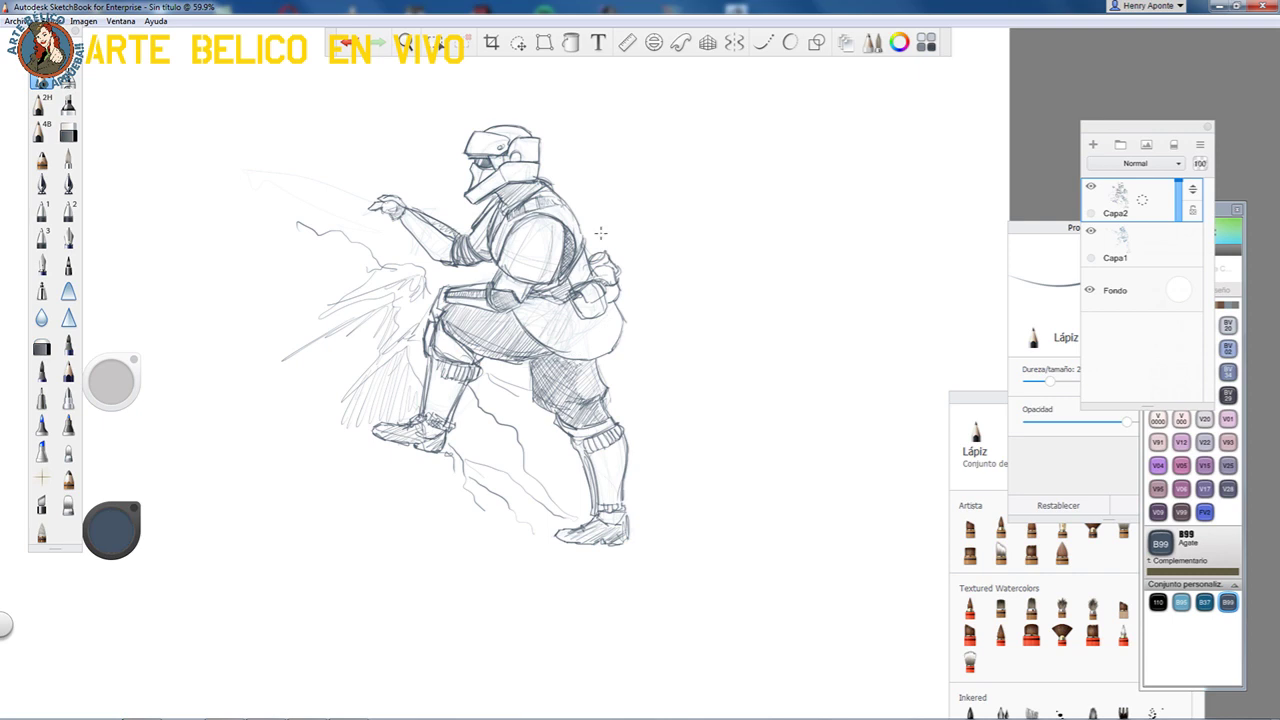
mouse_move(504, 239)
mouse_down()
mouse_move(562, 249)
mouse_move(539, 232)
mouse_up()
mouse_move(604, 241)
mouse_down()
mouse_move(590, 240)
mouse_move(598, 254)
mouse_move(606, 246)
mouse_up()
mouse_move(556, 184)
mouse_down()
mouse_move(600, 238)
mouse_move(558, 202)
mouse_move(570, 192)
mouse_move(590, 208)
mouse_move(572, 186)
mouse_move(588, 230)
mouse_move(578, 237)
mouse_move(606, 238)
mouse_move(612, 256)
mouse_move(580, 240)
mouse_up()
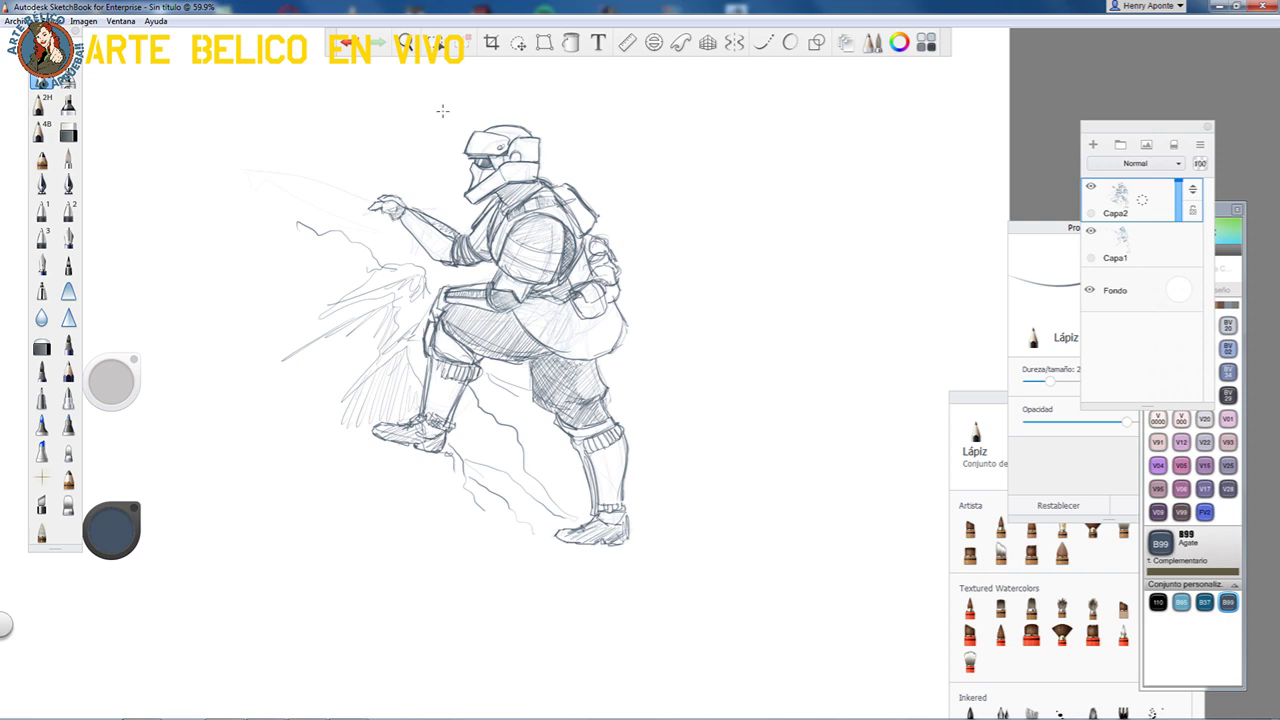
- Draw the weapon's long thin barrel ahead of the hand and its boxy main body with a bevelled top
drag(443, 110, 413, 338)
drag(325, 350, 677, 134)
drag(626, 227, 286, 246)
drag(580, 230, 240, 252)
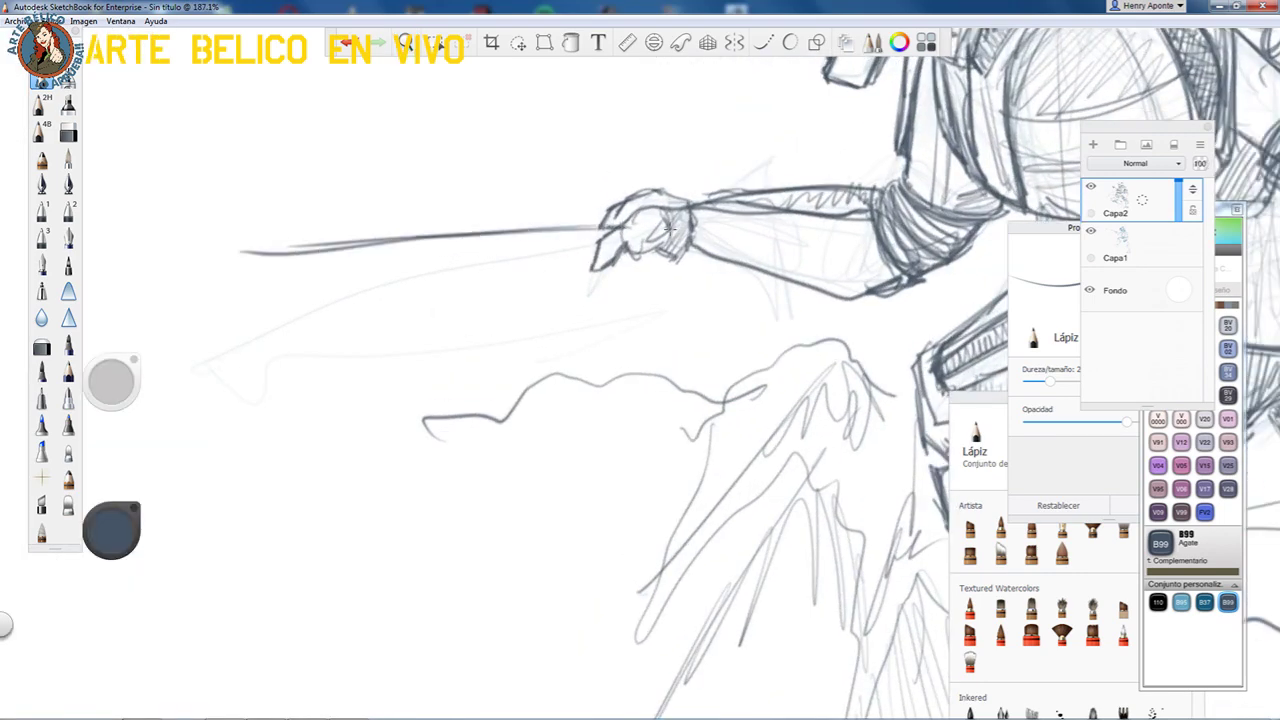
mouse_move(591, 227)
mouse_down()
mouse_move(464, 231)
mouse_move(524, 228)
mouse_up()
mouse_move(566, 224)
mouse_down()
mouse_move(525, 226)
mouse_move(550, 211)
mouse_move(491, 208)
mouse_move(416, 212)
mouse_move(396, 234)
mouse_move(551, 237)
mouse_move(551, 210)
mouse_move(521, 202)
mouse_move(418, 210)
mouse_move(392, 236)
mouse_move(558, 232)
mouse_move(427, 238)
mouse_up()
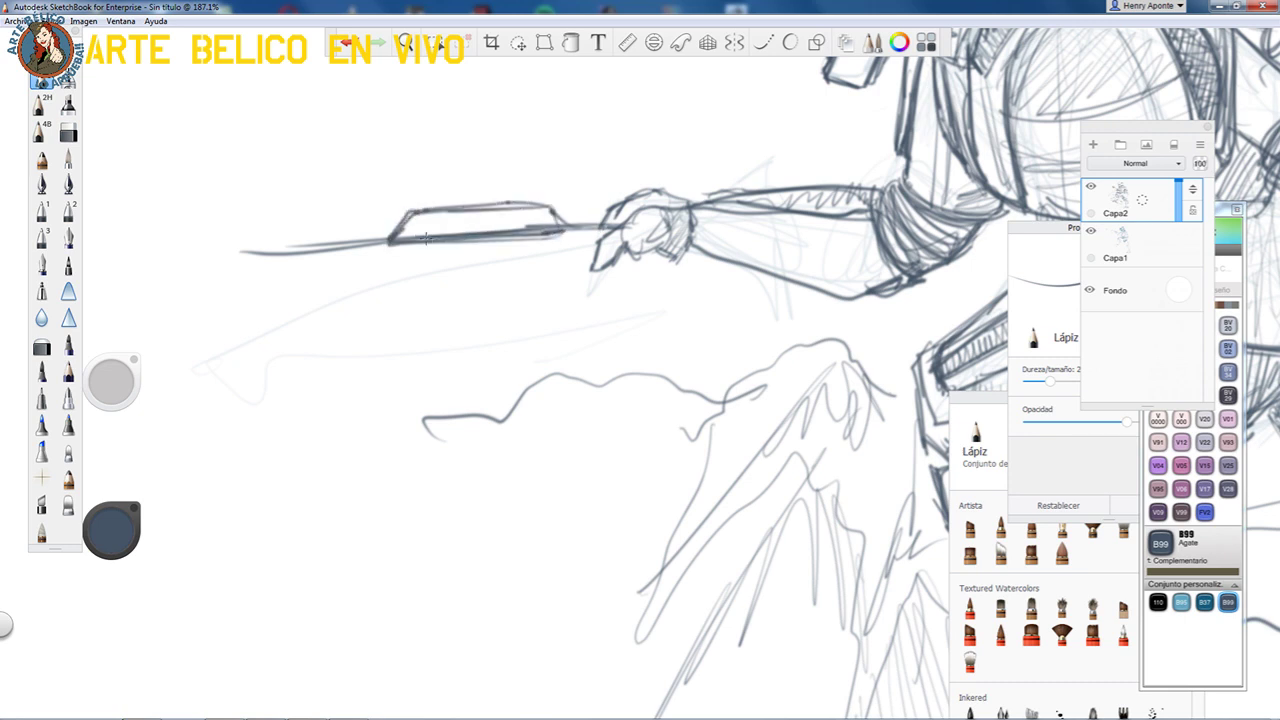
mouse_move(392, 320)
mouse_down()
mouse_move(541, 313)
mouse_move(452, 314)
mouse_move(549, 303)
mouse_move(547, 240)
mouse_move(561, 304)
mouse_move(395, 321)
mouse_move(390, 255)
mouse_move(396, 328)
mouse_move(562, 295)
mouse_up()
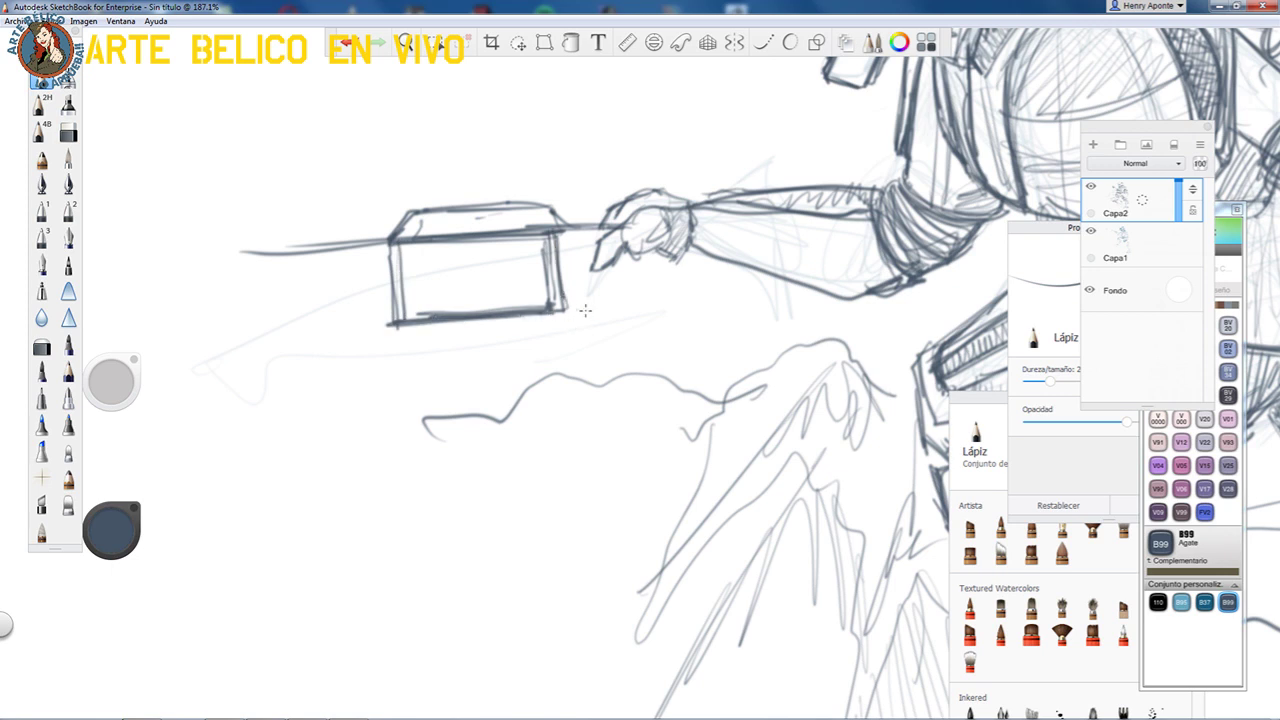
- Draw the weapon's trigger guard, trigger and grip, and its curved shoulder stock beneath the forearm
mouse_move(568, 310)
mouse_down()
mouse_move(570, 347)
mouse_move(620, 356)
mouse_up()
mouse_move(566, 300)
mouse_down()
mouse_move(575, 340)
mouse_move(630, 355)
mouse_move(602, 302)
mouse_move(566, 304)
mouse_move(596, 331)
mouse_move(600, 308)
mouse_move(596, 340)
mouse_move(660, 377)
mouse_move(625, 389)
mouse_move(641, 393)
mouse_move(683, 362)
mouse_move(634, 303)
mouse_move(656, 334)
mouse_move(643, 309)
mouse_up()
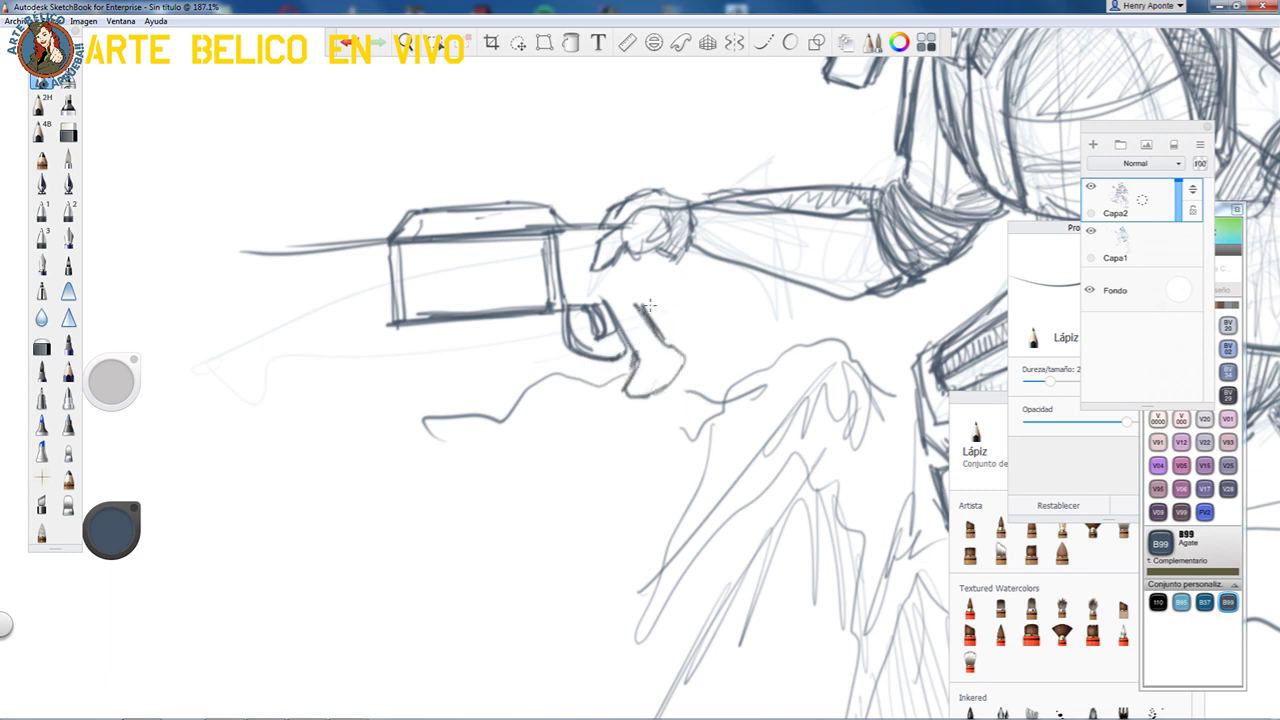
drag(658, 260, 670, 282)
mouse_move(671, 257)
mouse_down()
mouse_move(672, 276)
mouse_move(645, 287)
mouse_move(645, 256)
mouse_up()
mouse_move(653, 266)
mouse_down()
mouse_move(654, 281)
mouse_move(735, 286)
mouse_move(757, 332)
mouse_up()
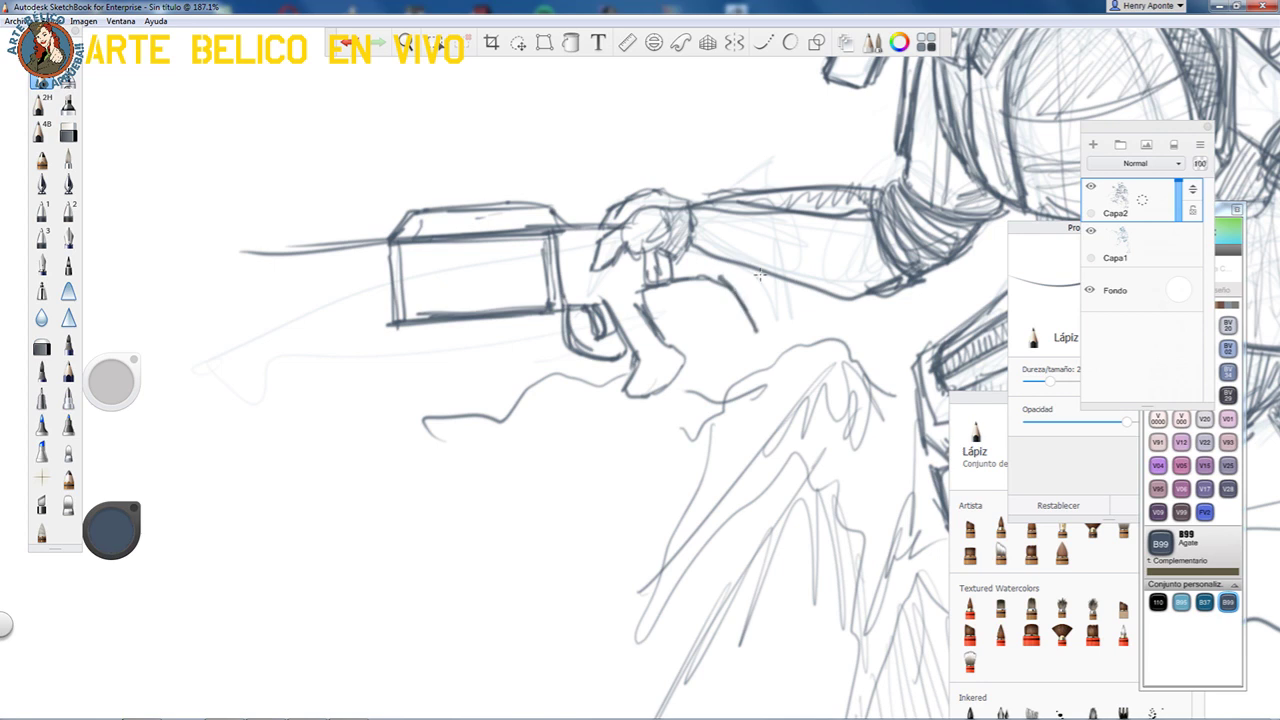
mouse_move(748, 267)
mouse_down()
mouse_move(694, 243)
mouse_move(668, 272)
mouse_move(810, 286)
mouse_up()
mouse_move(670, 263)
mouse_down()
mouse_move(673, 231)
mouse_move(647, 246)
mouse_move(700, 226)
mouse_move(695, 266)
mouse_move(695, 231)
mouse_move(742, 220)
mouse_move(707, 224)
mouse_move(779, 224)
mouse_move(789, 337)
mouse_move(772, 341)
mouse_move(701, 280)
mouse_move(703, 226)
mouse_move(708, 272)
mouse_move(673, 273)
mouse_move(701, 267)
mouse_move(699, 233)
mouse_up()
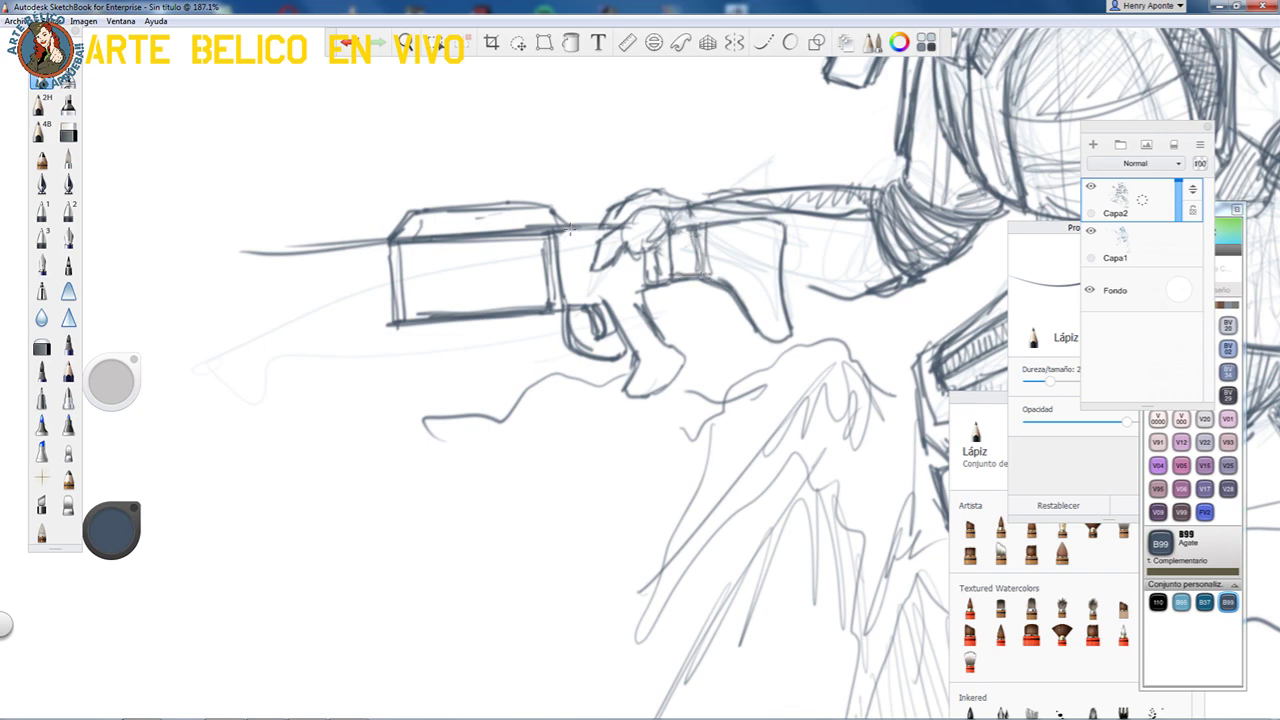
- Erase the rounded end of the weapon's grip and redraw it with a straight, angular base
key(space)
drag(573, 319, 526, 358)
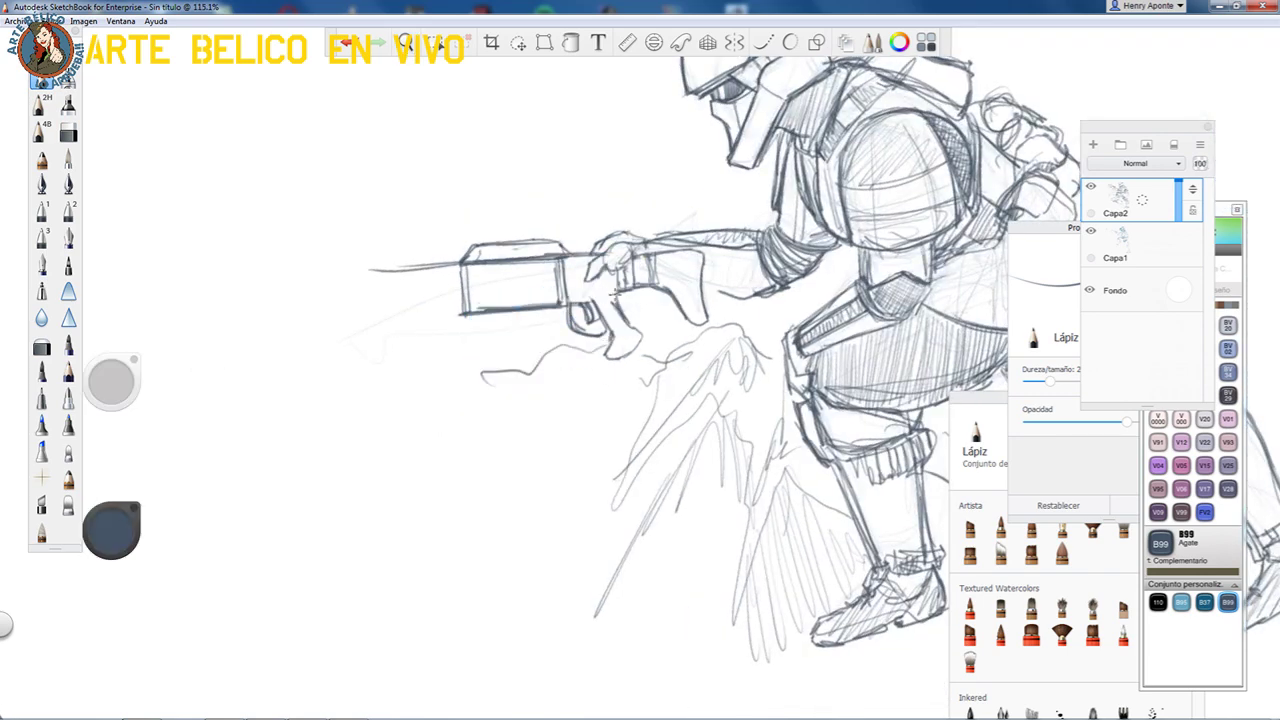
scroll(628, 328, up, 6)
drag(643, 323, 593, 374)
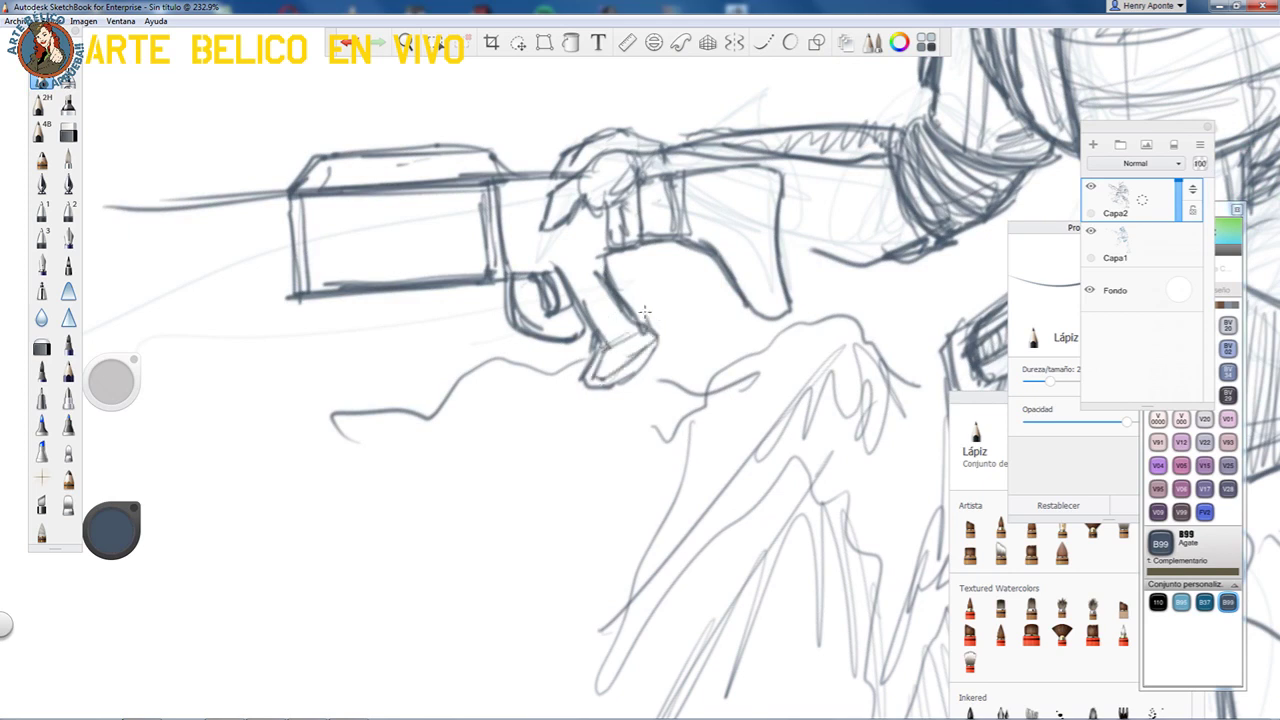
mouse_move(684, 350)
mouse_down()
mouse_move(630, 390)
mouse_move(601, 380)
mouse_up()
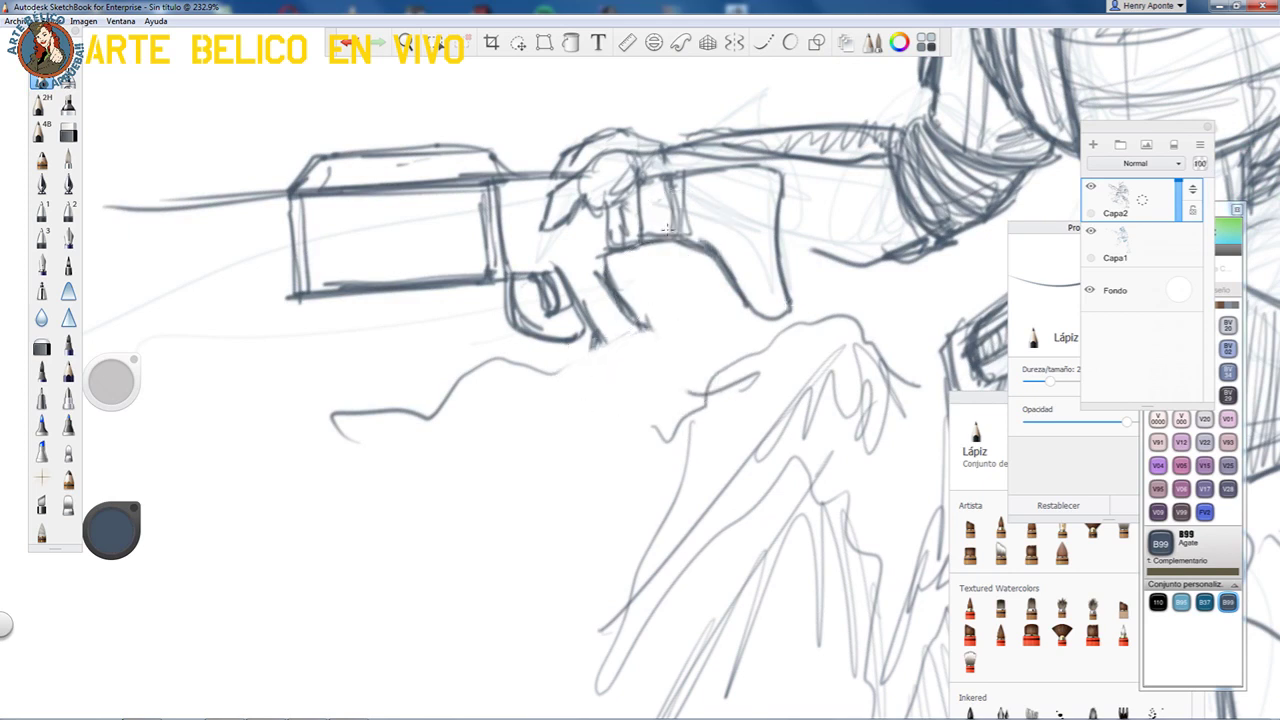
mouse_move(614, 371)
mouse_down()
mouse_move(652, 327)
mouse_move(625, 316)
mouse_move(637, 324)
mouse_move(615, 339)
mouse_move(599, 325)
mouse_move(580, 283)
mouse_move(606, 253)
mouse_move(552, 268)
mouse_move(561, 255)
mouse_move(512, 258)
mouse_move(498, 176)
mouse_move(522, 250)
mouse_up()
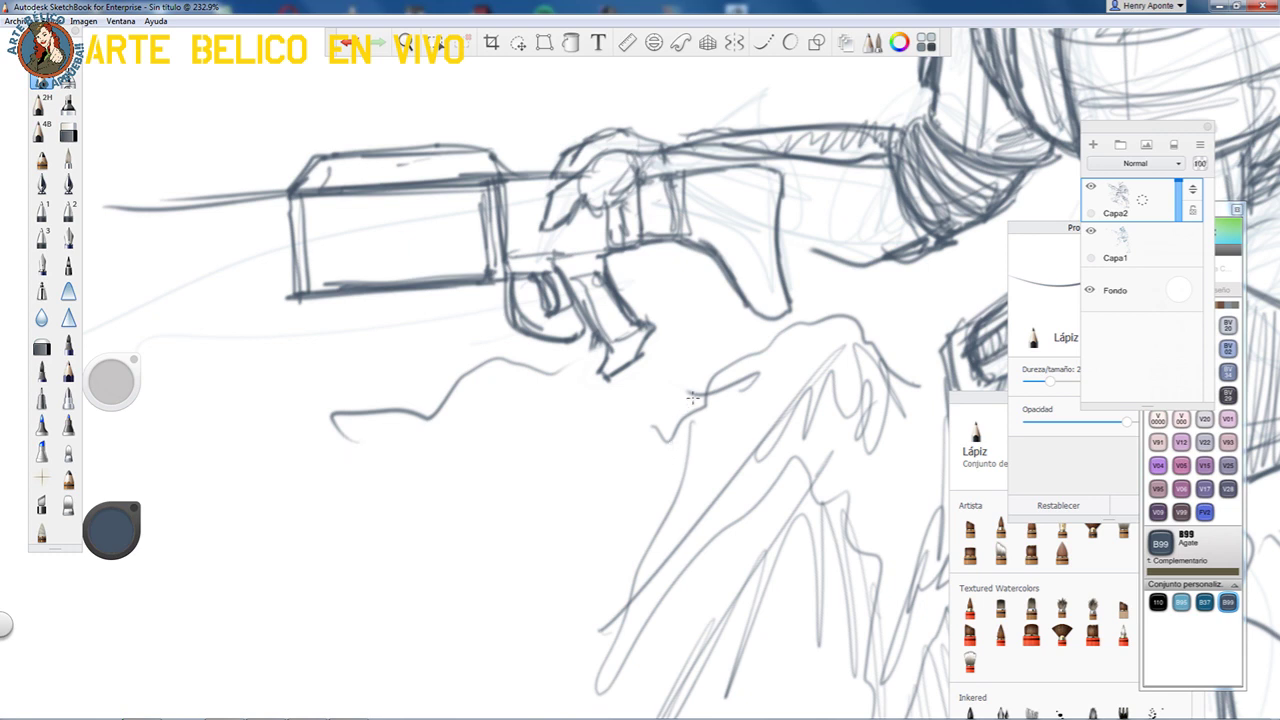
- Add a tapered lower section under the weapon's body and sketch loose lobed shapes with inner marks below the barrel
mouse_move(283, 298)
mouse_down()
mouse_move(480, 302)
mouse_move(487, 287)
mouse_move(486, 323)
mouse_move(361, 314)
mouse_move(465, 335)
mouse_move(489, 305)
mouse_move(491, 334)
mouse_move(437, 351)
mouse_move(290, 332)
mouse_move(270, 278)
mouse_move(294, 272)
mouse_move(277, 316)
mouse_up()
key(space)
mouse_move(460, 301)
mouse_down()
mouse_move(417, 298)
mouse_move(355, 341)
mouse_move(515, 230)
mouse_move(273, 245)
mouse_up()
mouse_move(376, 279)
mouse_down()
mouse_move(315, 271)
mouse_move(228, 330)
mouse_move(303, 350)
mouse_up()
mouse_move(381, 301)
mouse_down()
mouse_move(257, 371)
mouse_move(232, 346)
mouse_up()
mouse_move(320, 304)
mouse_down()
mouse_move(294, 330)
mouse_move(310, 318)
mouse_up()
mouse_move(400, 306)
mouse_down()
mouse_move(290, 384)
mouse_move(364, 386)
mouse_move(439, 341)
mouse_move(405, 312)
mouse_up()
drag(343, 366, 384, 349)
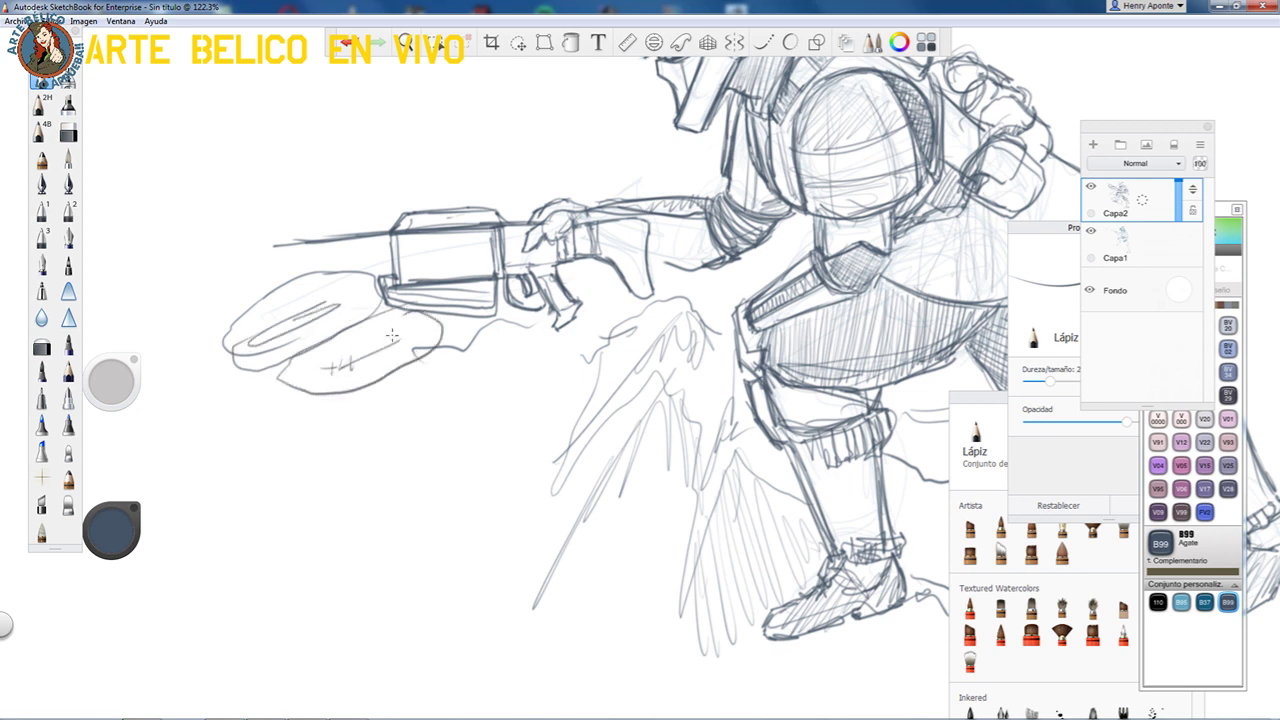
mouse_move(285, 392)
mouse_down()
mouse_move(337, 413)
mouse_move(454, 369)
mouse_move(438, 333)
mouse_move(473, 322)
mouse_move(458, 348)
mouse_move(518, 306)
mouse_up()
- Reinforce the barrel with a second line, mount a telescopic sight on the weapon and hatch the body's upper edge
mouse_move(395, 261)
mouse_down()
mouse_move(343, 236)
mouse_move(359, 235)
mouse_move(250, 255)
mouse_up()
mouse_move(413, 218)
mouse_down()
mouse_move(472, 216)
mouse_move(402, 214)
mouse_up()
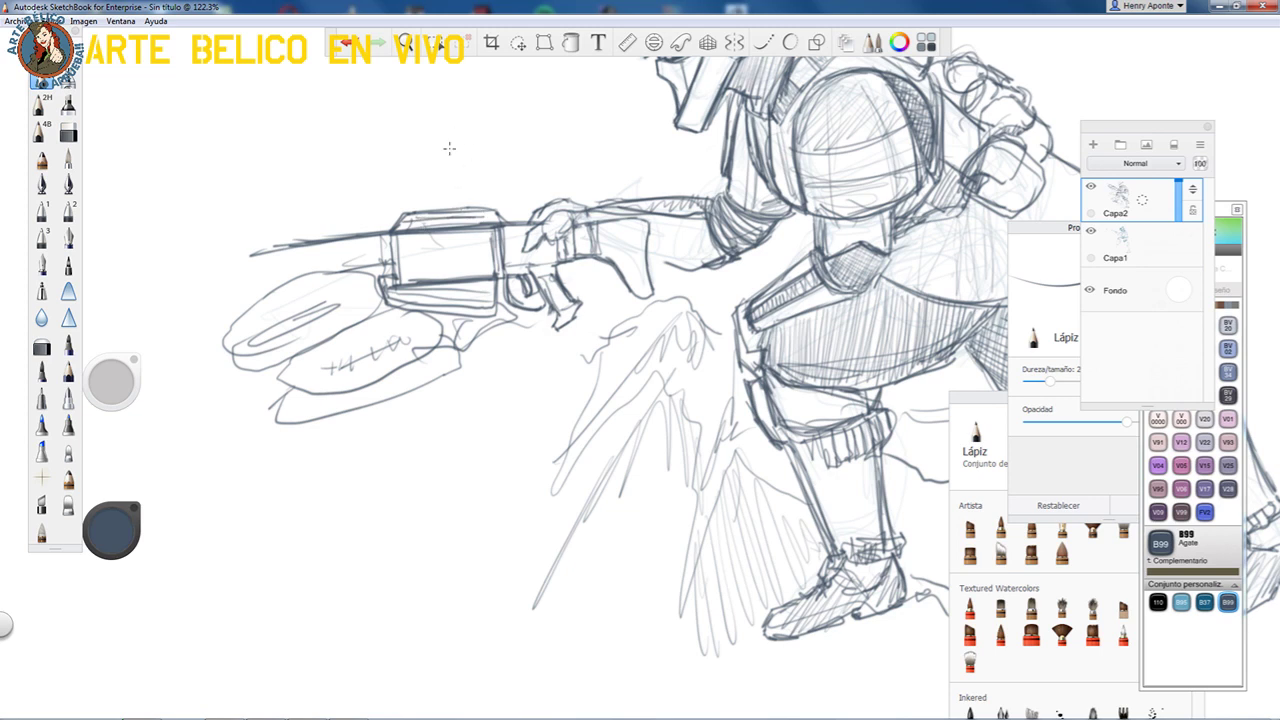
mouse_move(454, 170)
mouse_down()
mouse_move(364, 179)
mouse_move(369, 208)
mouse_move(410, 206)
mouse_move(409, 170)
mouse_move(370, 177)
mouse_move(417, 206)
mouse_move(417, 183)
mouse_move(429, 198)
mouse_move(471, 194)
mouse_move(431, 178)
mouse_move(451, 178)
mouse_move(419, 213)
mouse_move(489, 191)
mouse_move(429, 172)
mouse_move(457, 167)
mouse_move(439, 170)
mouse_move(482, 193)
mouse_up()
mouse_move(484, 167)
mouse_down()
mouse_move(545, 168)
mouse_move(546, 186)
mouse_move(556, 166)
mouse_move(530, 186)
mouse_move(544, 166)
mouse_up()
mouse_move(508, 237)
mouse_down()
mouse_move(383, 234)
mouse_move(387, 282)
mouse_move(499, 272)
mouse_move(483, 237)
mouse_move(382, 256)
mouse_move(392, 275)
mouse_move(346, 270)
mouse_up()
drag(398, 235, 212, 253)
key(space)
mouse_move(661, 277)
mouse_down()
mouse_move(625, 345)
mouse_move(641, 372)
mouse_up()
drag(617, 317, 743, 96)
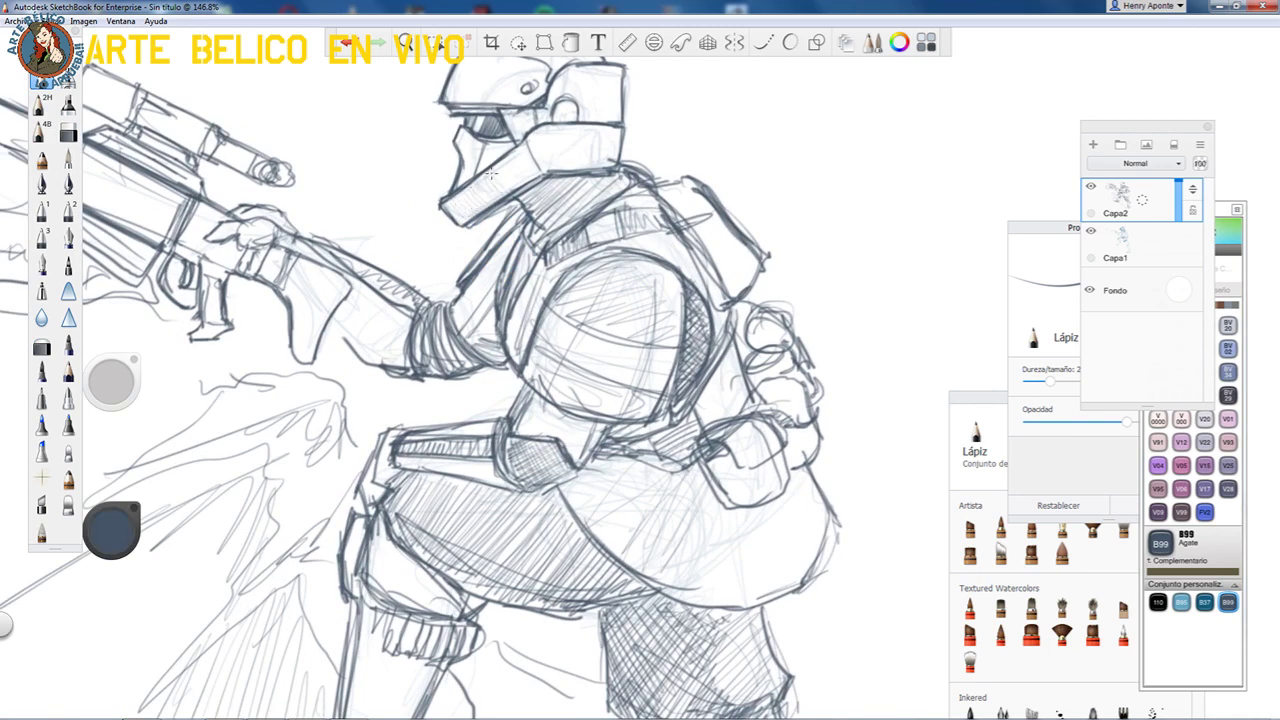
drag(647, 336, 590, 322)
- Switch to the Brave browser to mute the Twitch channel's stream player, and bring up OBS Studio
mouse_move(455, 717)
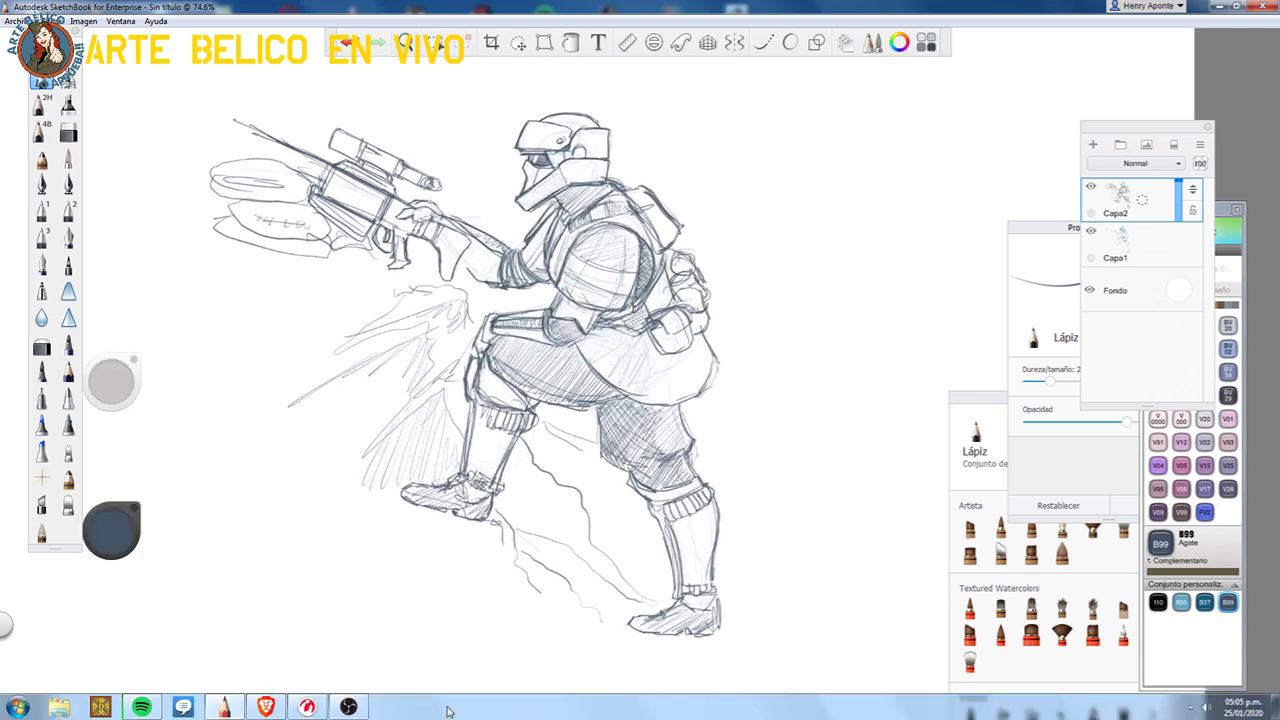
click(266, 707)
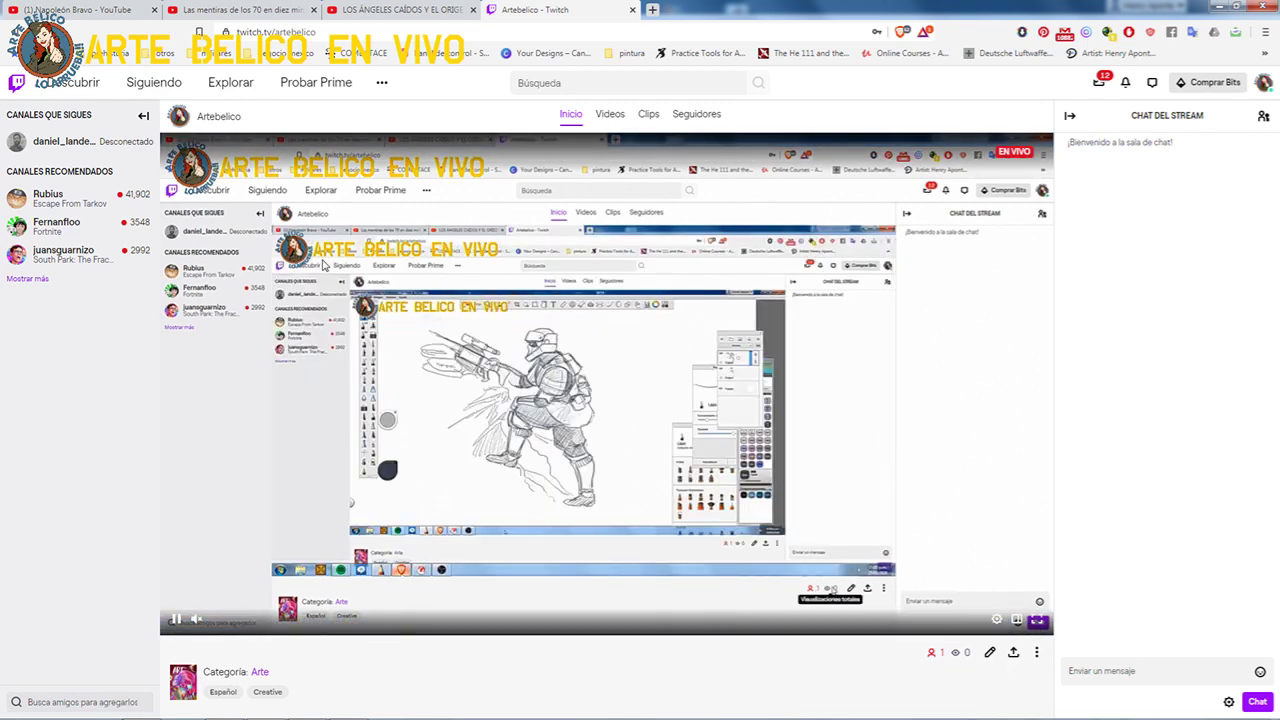
click(198, 622)
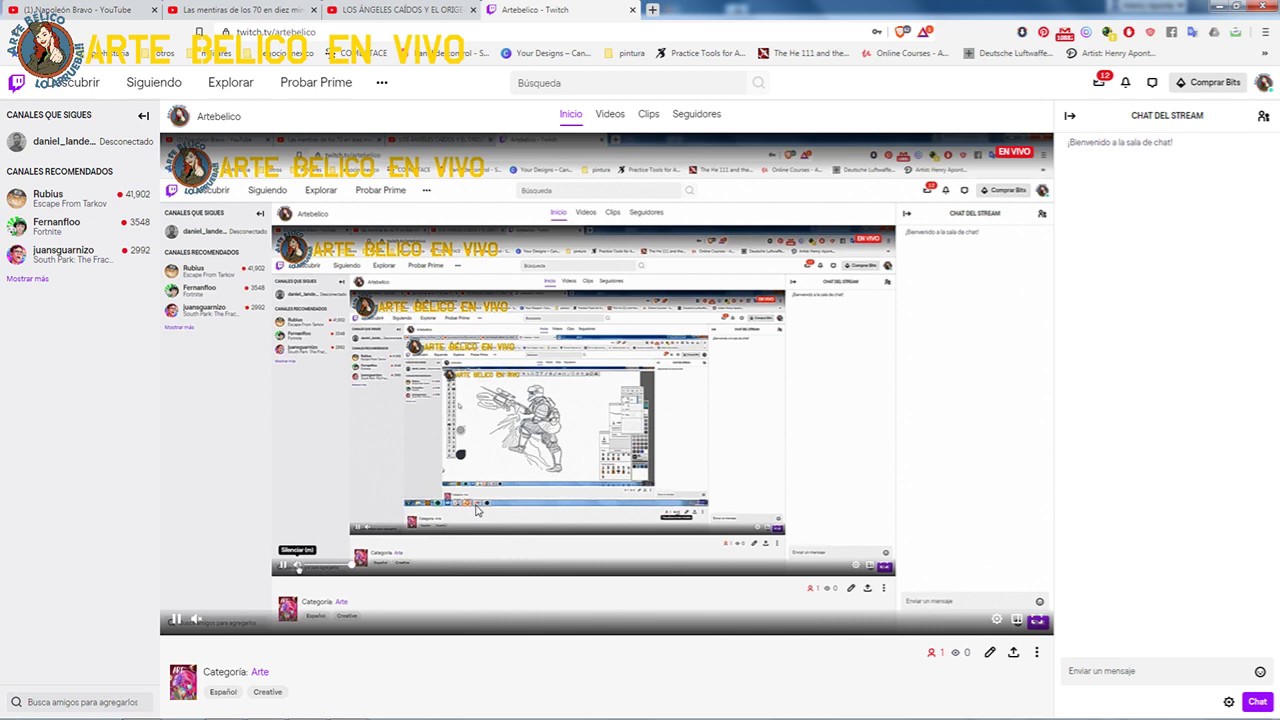
mouse_move(374, 716)
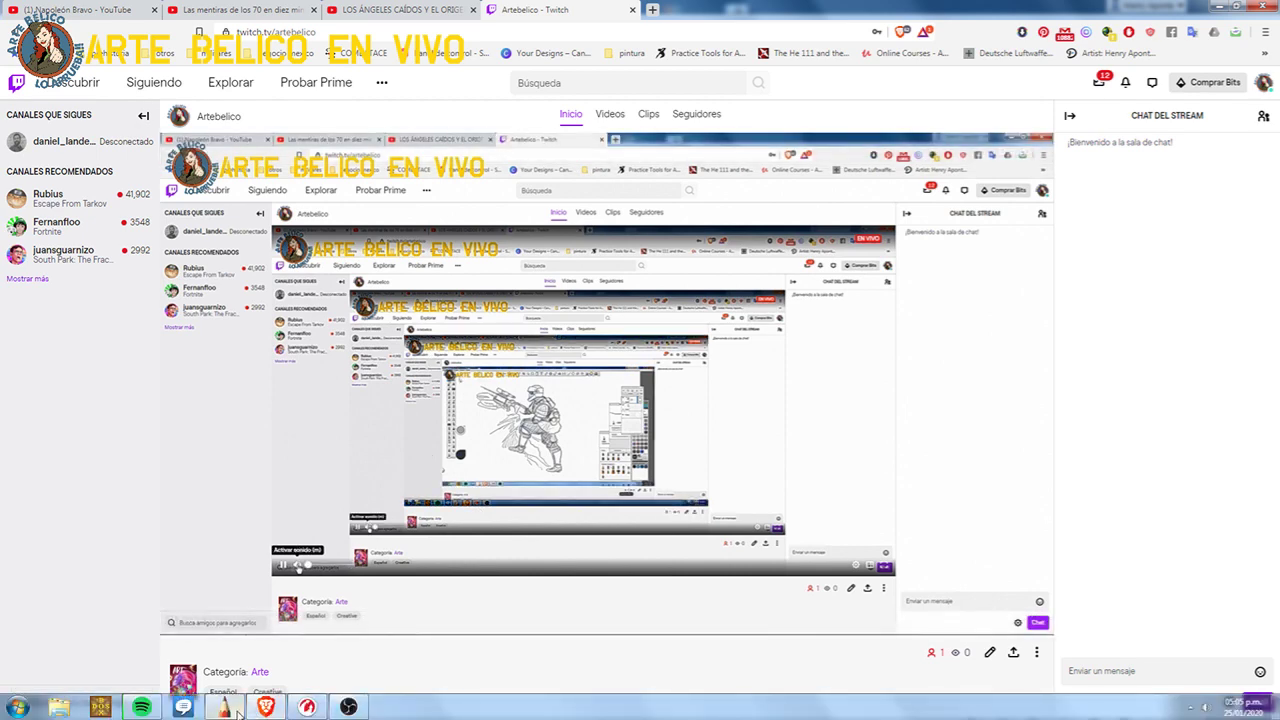
click(348, 707)
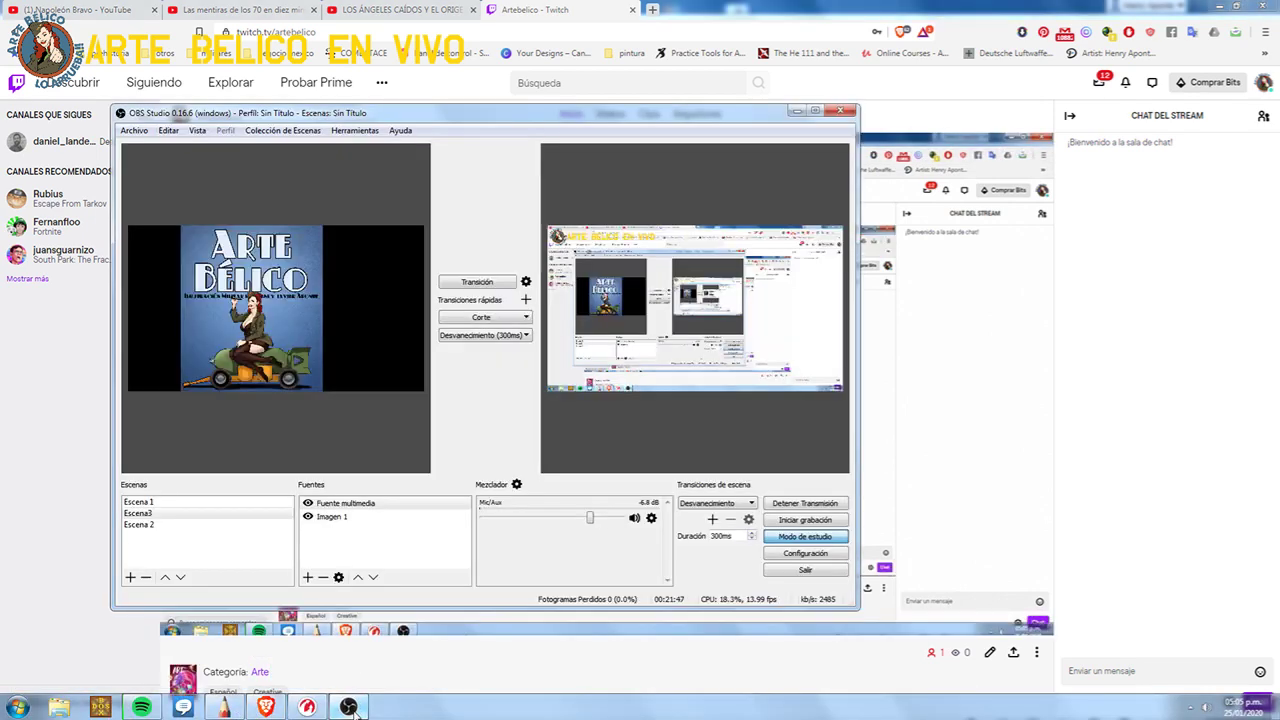